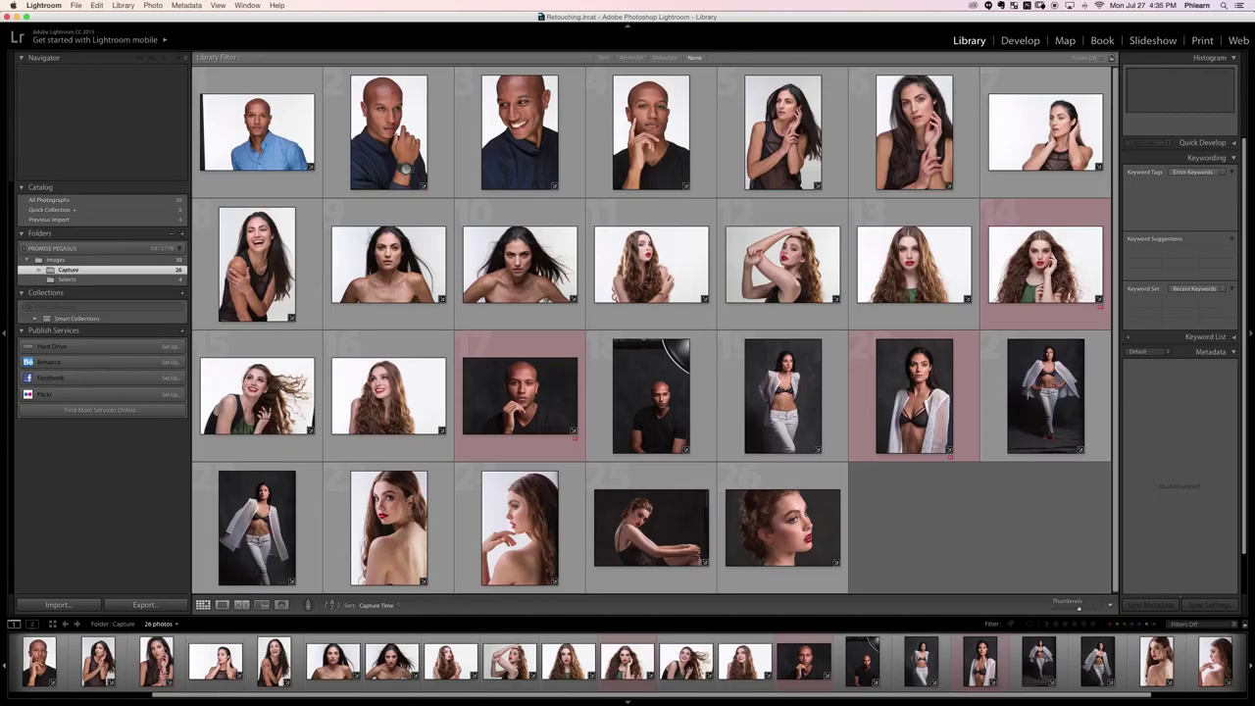
Compare the file details of PhlearnRetouch-14.jpg and PhlearnRetouch-14.tif in the Images folder of 05 Complete Edit 1 in Finder.
{"action": "left_click_drag", "start_coordinate": [0, 137], "coordinate": [542, 138]}
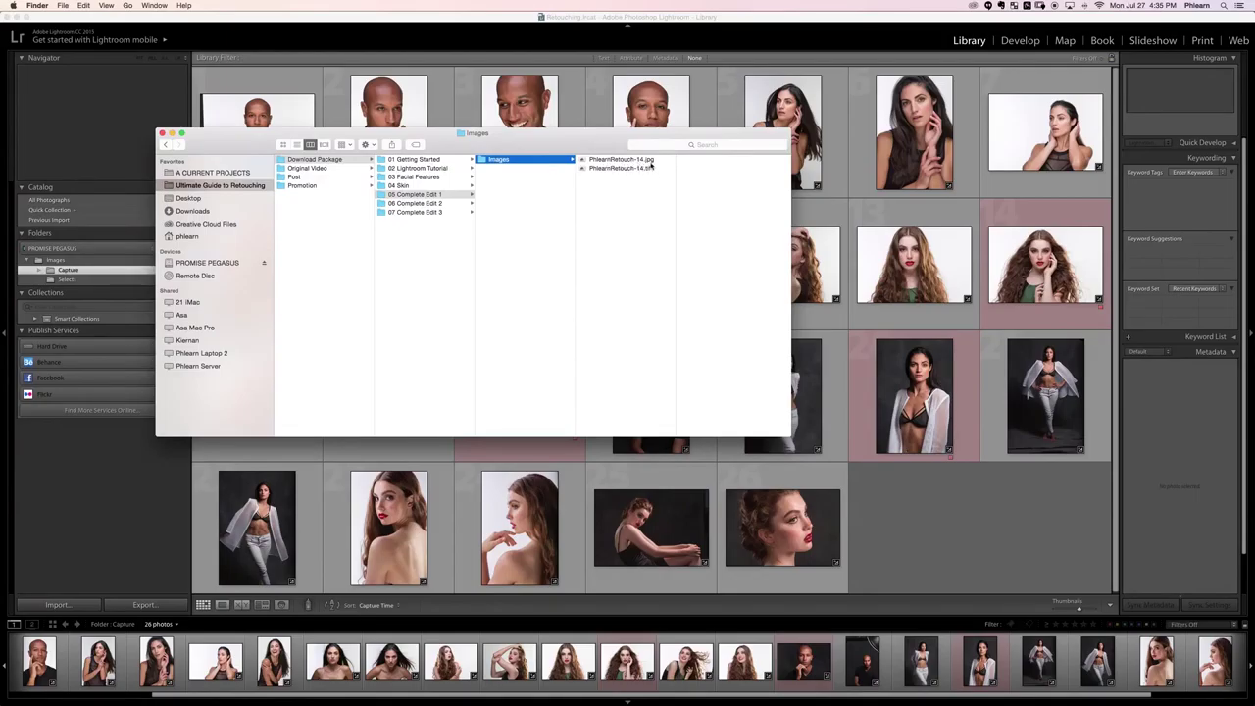
{"action": "left_click", "coordinate": [620, 159]}
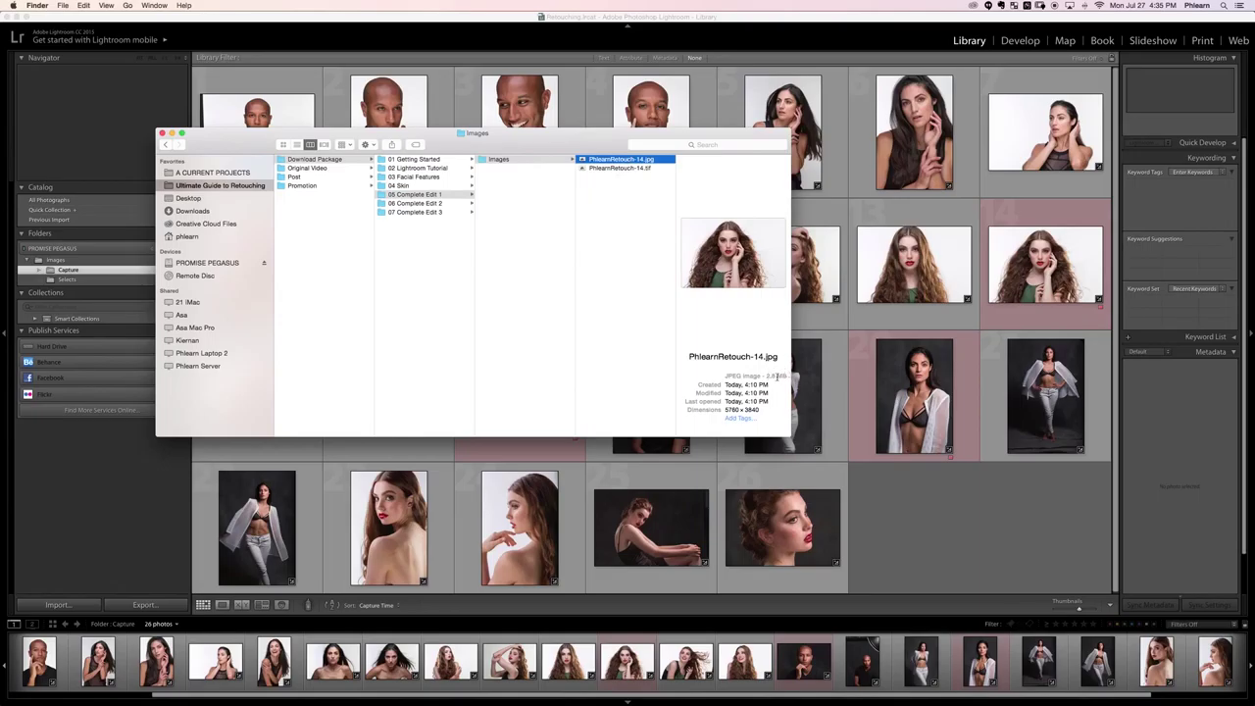
{"action": "left_click", "coordinate": [626, 168]}
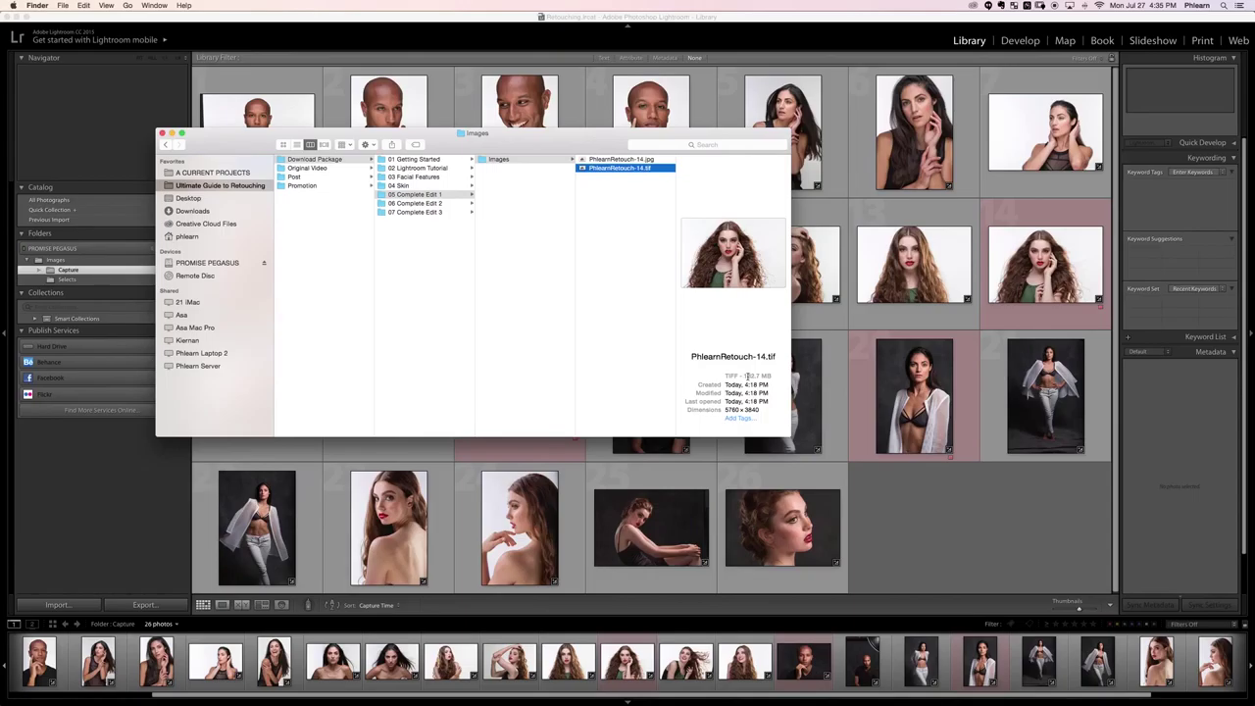
{"action": "left_click", "coordinate": [659, 160]}
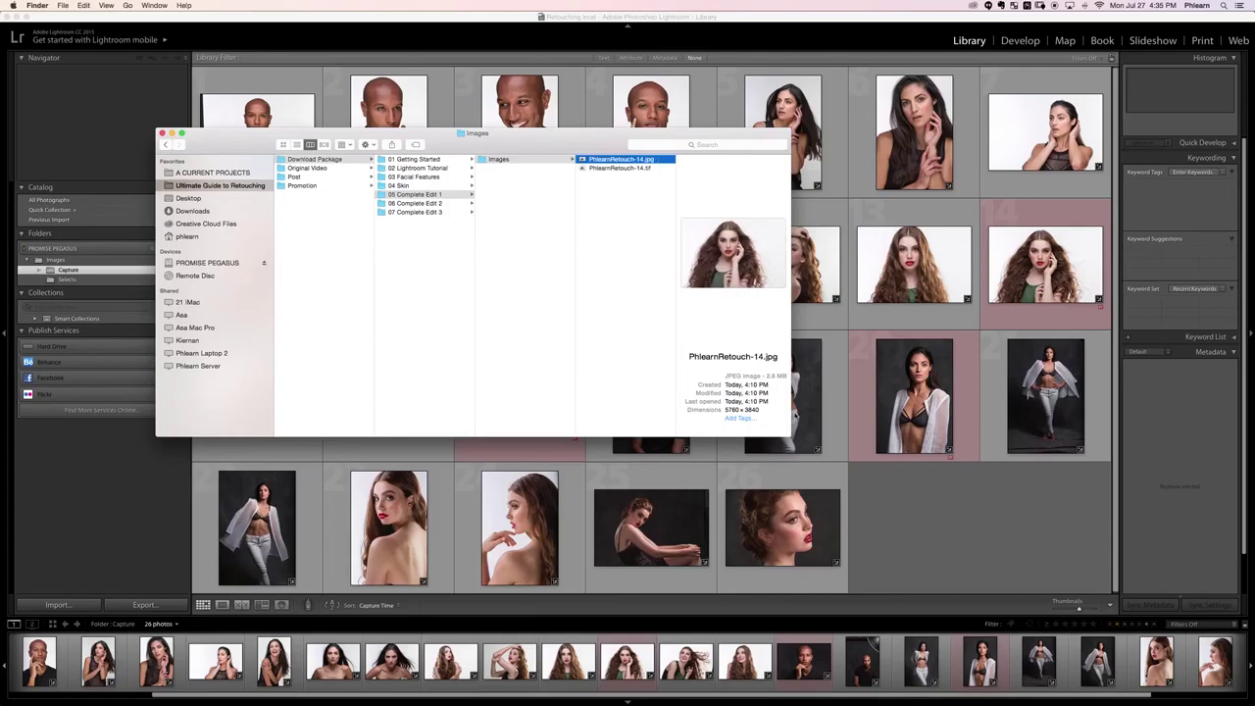
{"action": "left_click_drag", "start_coordinate": [766, 376], "coordinate": [786, 376]}
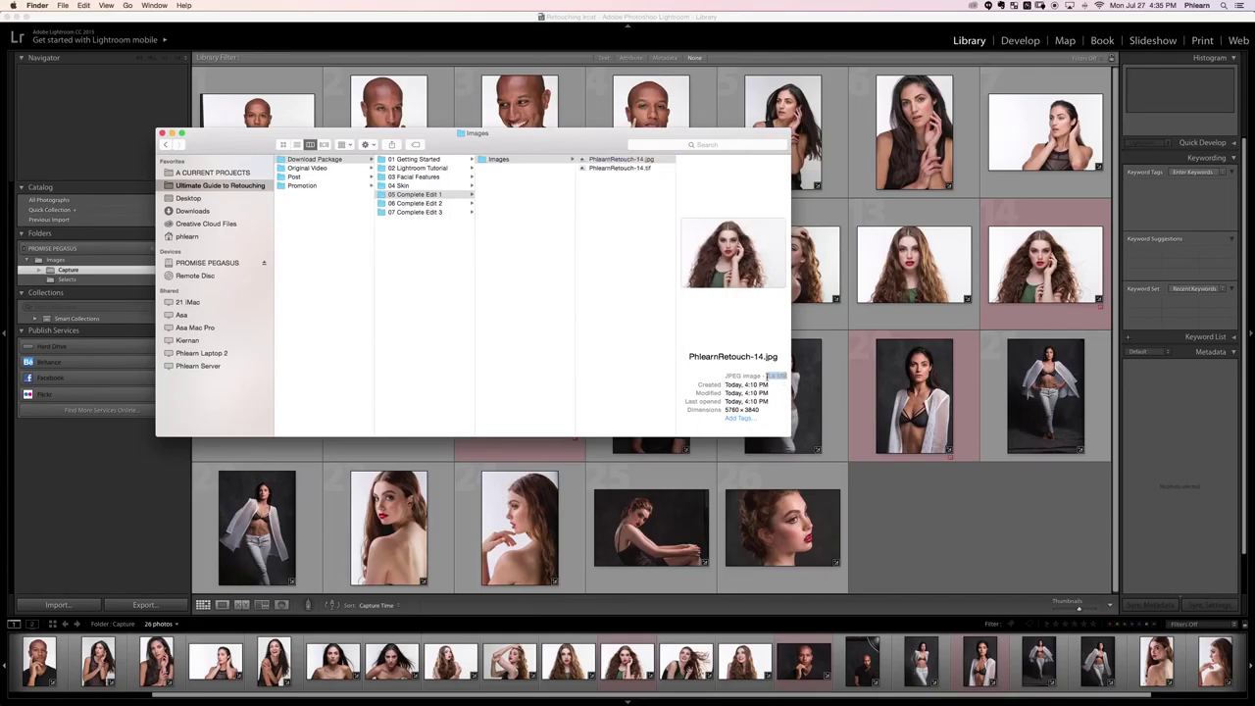
{"action": "left_click", "coordinate": [612, 169]}
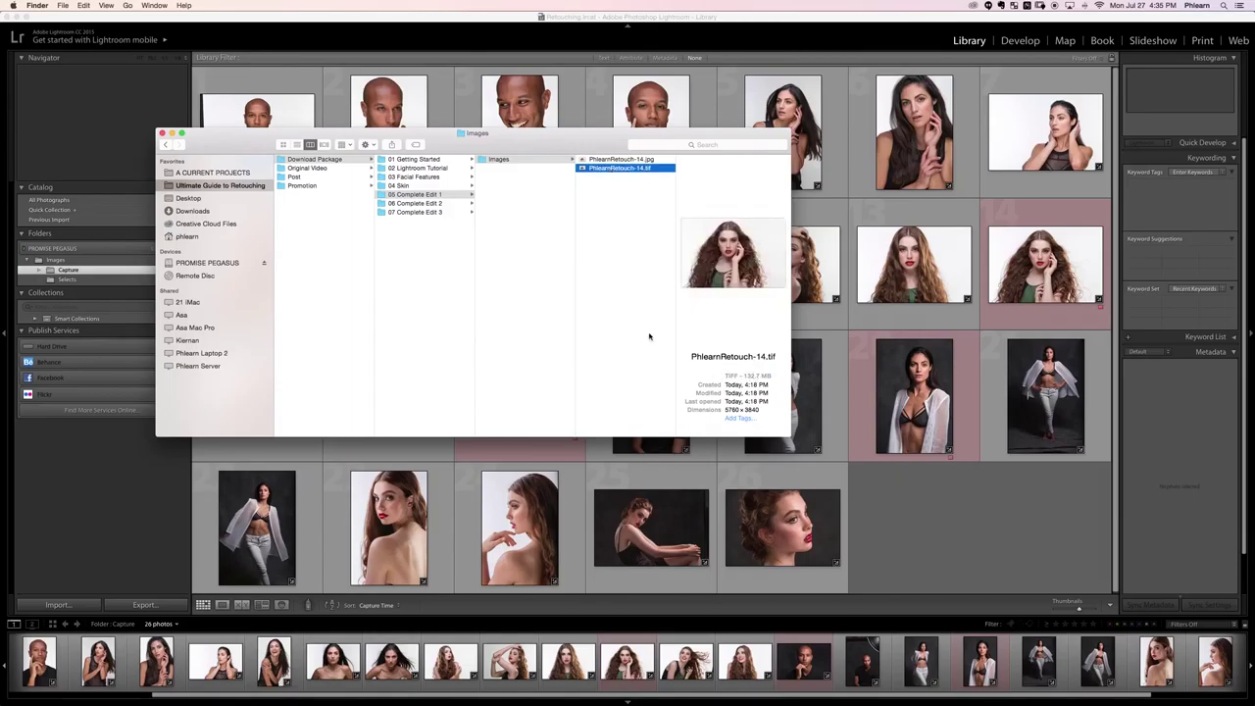
Browse the DNG files in the Capture folder under the 01 Getting Started images.
{"action": "left_click", "coordinate": [441, 159]}
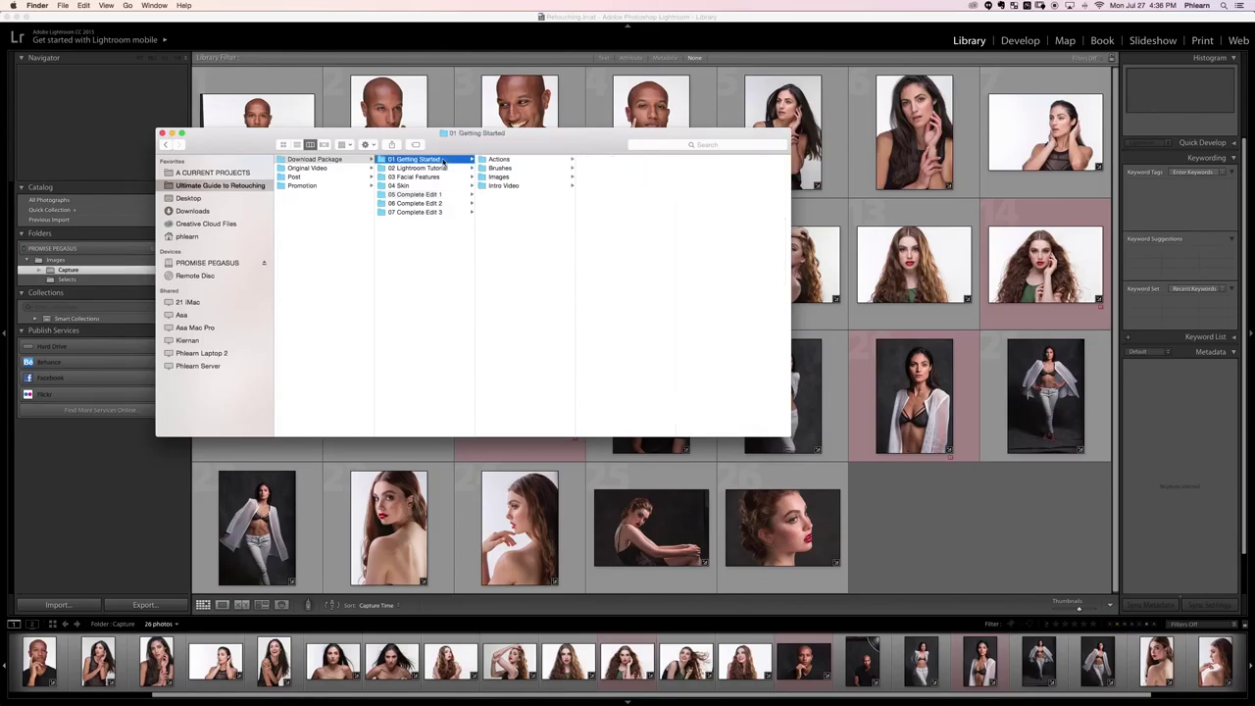
{"action": "left_click", "coordinate": [512, 178]}
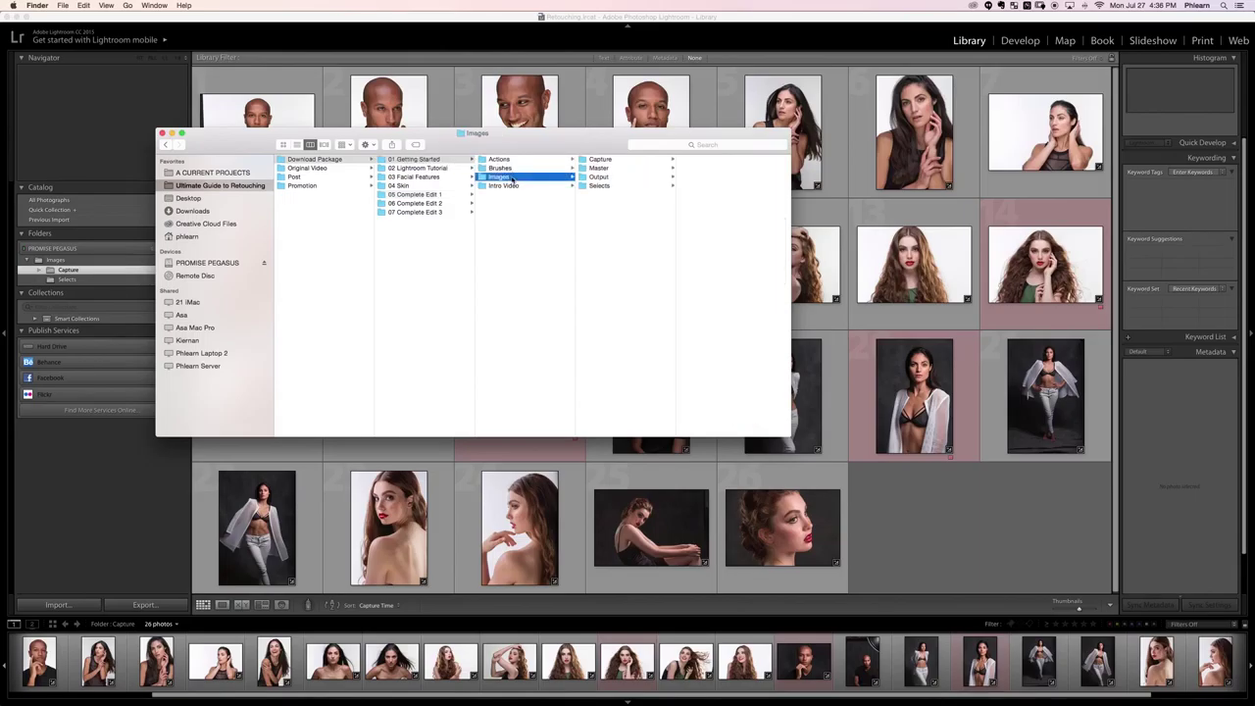
{"action": "left_click", "coordinate": [603, 160]}
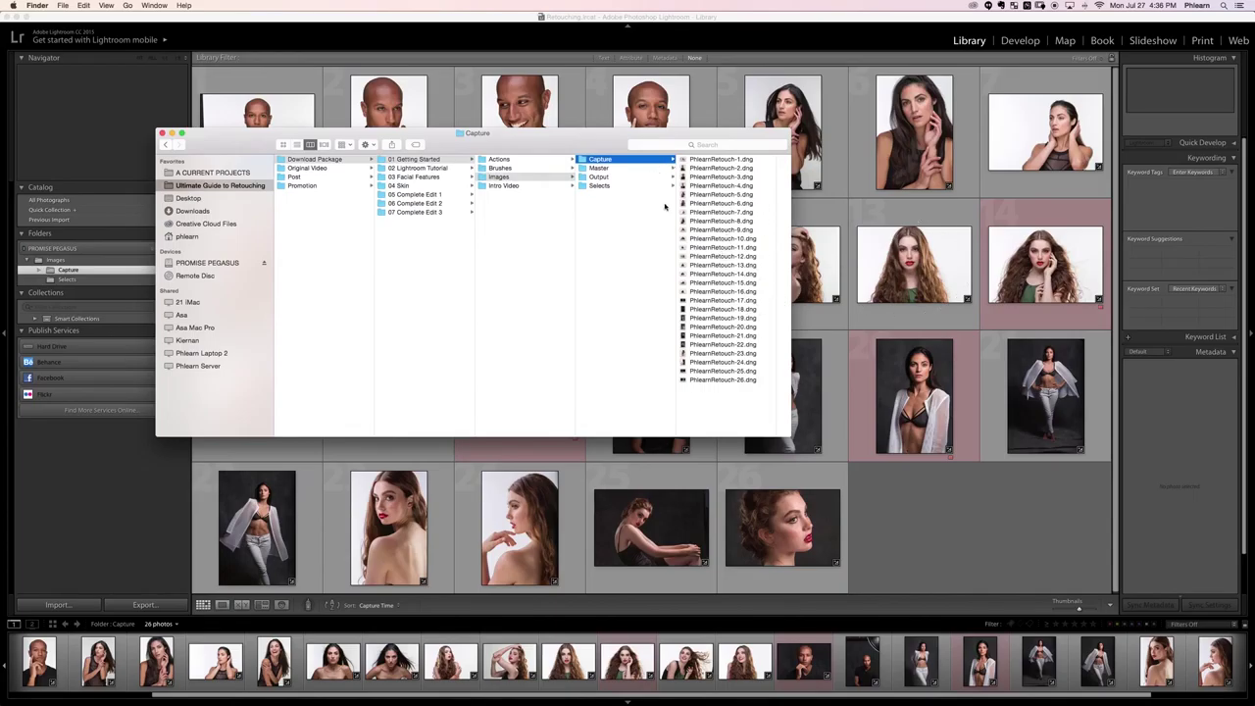
Locate PhlearnRetouch-14.jpg in the Images folder of 05 Complete Edit 1 again, and hide Finder to return to Lightroom.
{"action": "left_click", "coordinate": [462, 195]}
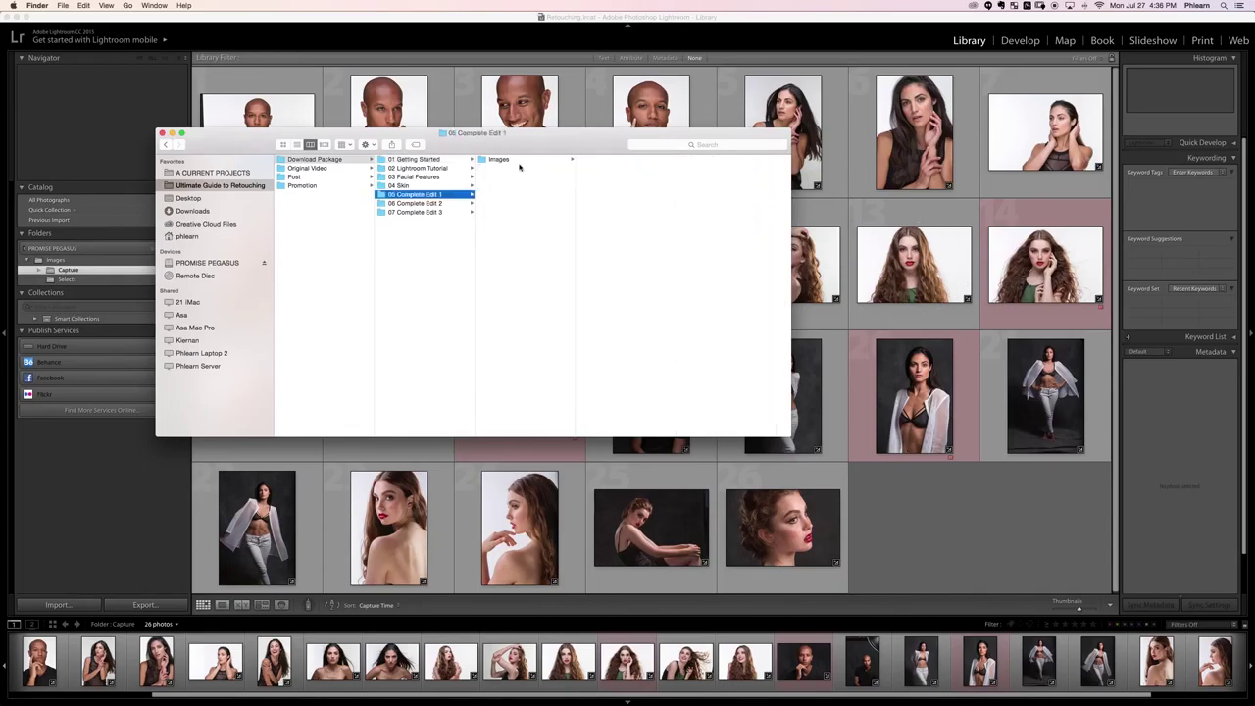
{"action": "left_click", "coordinate": [519, 159]}
{"action": "left_click", "coordinate": [640, 160]}
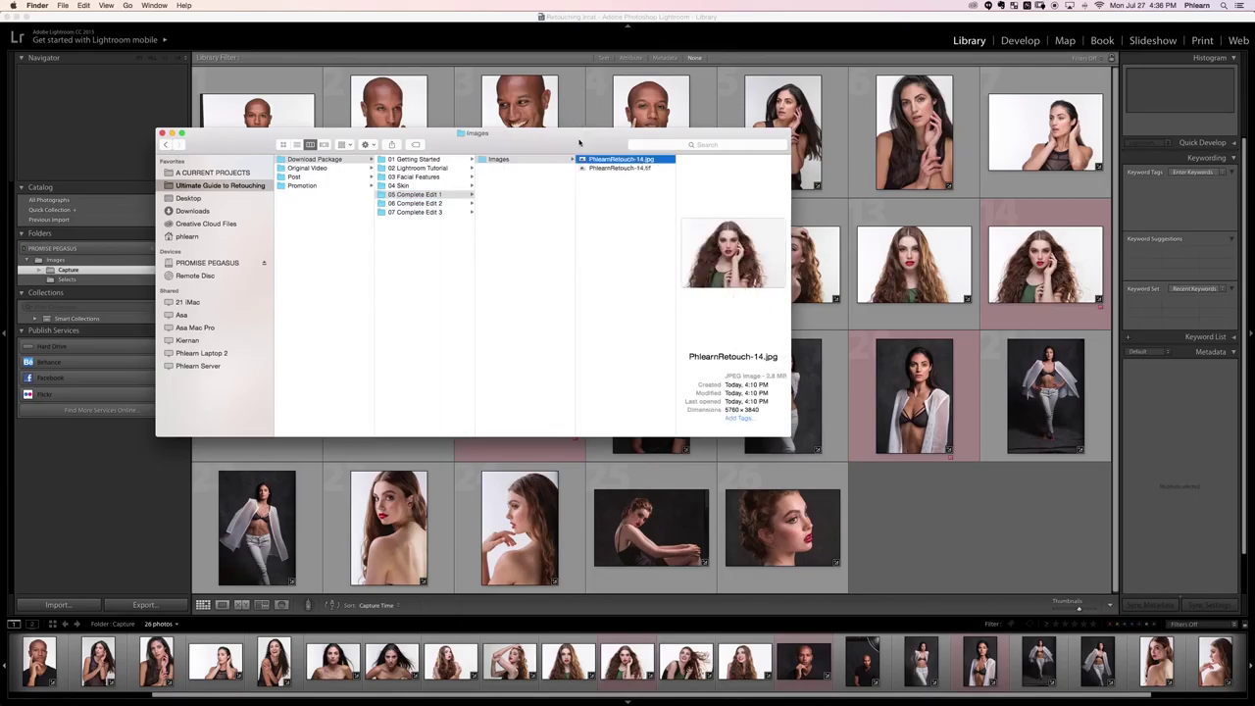
{"action": "key", "text": "super+h"}
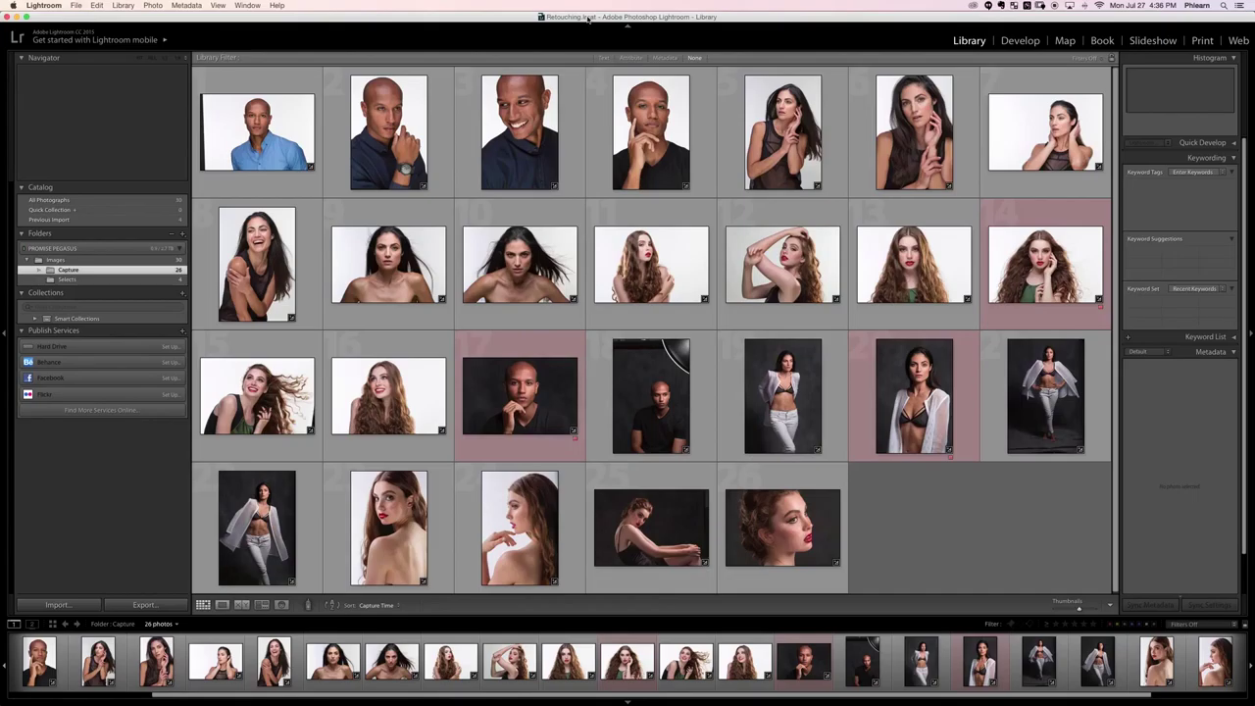
View PhlearnRetouch-14.dng in Loupe view and examine its export settings for file format, color space and bit depth.
{"action": "left_click", "coordinate": [1023, 263]}
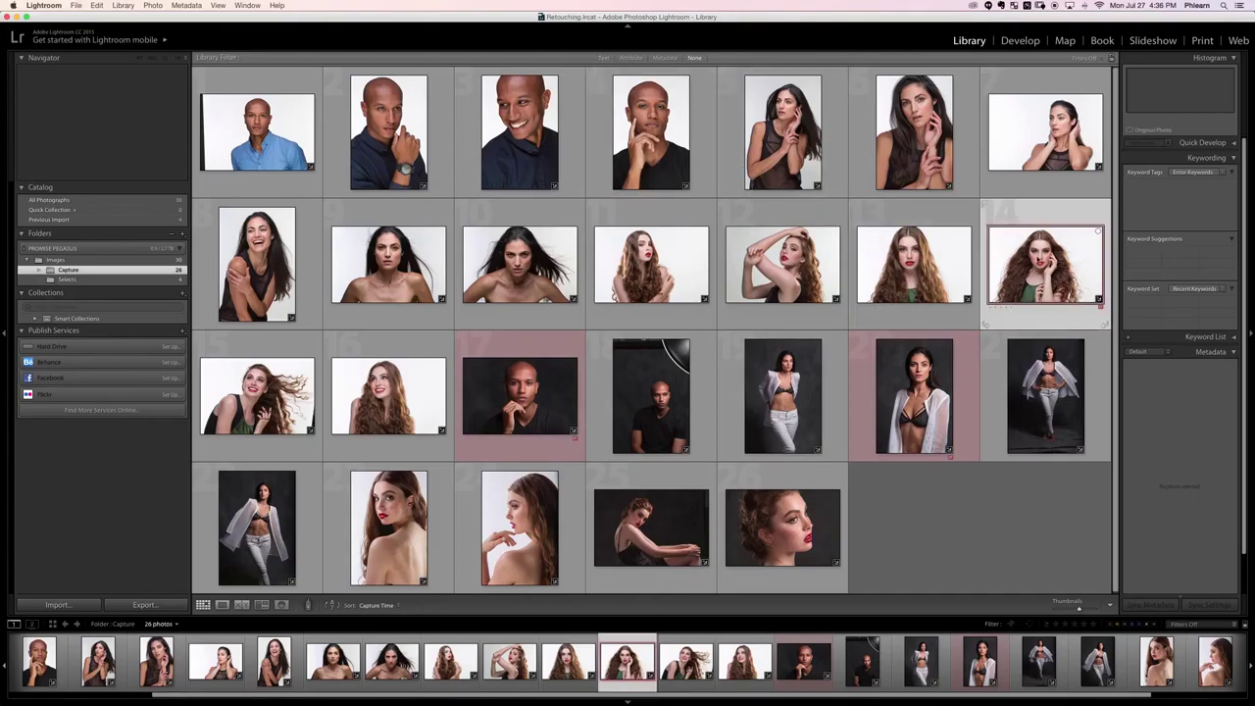
{"action": "key", "text": "e"}
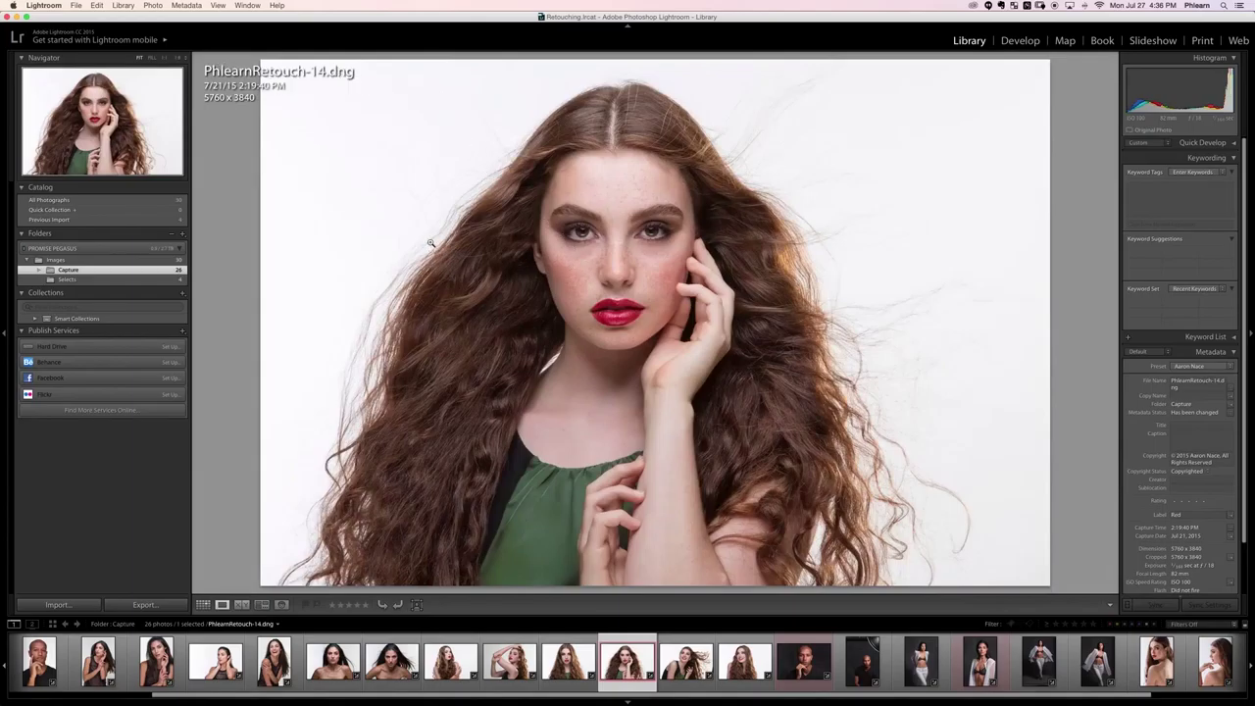
{"action": "right_click", "coordinate": [414, 166]}
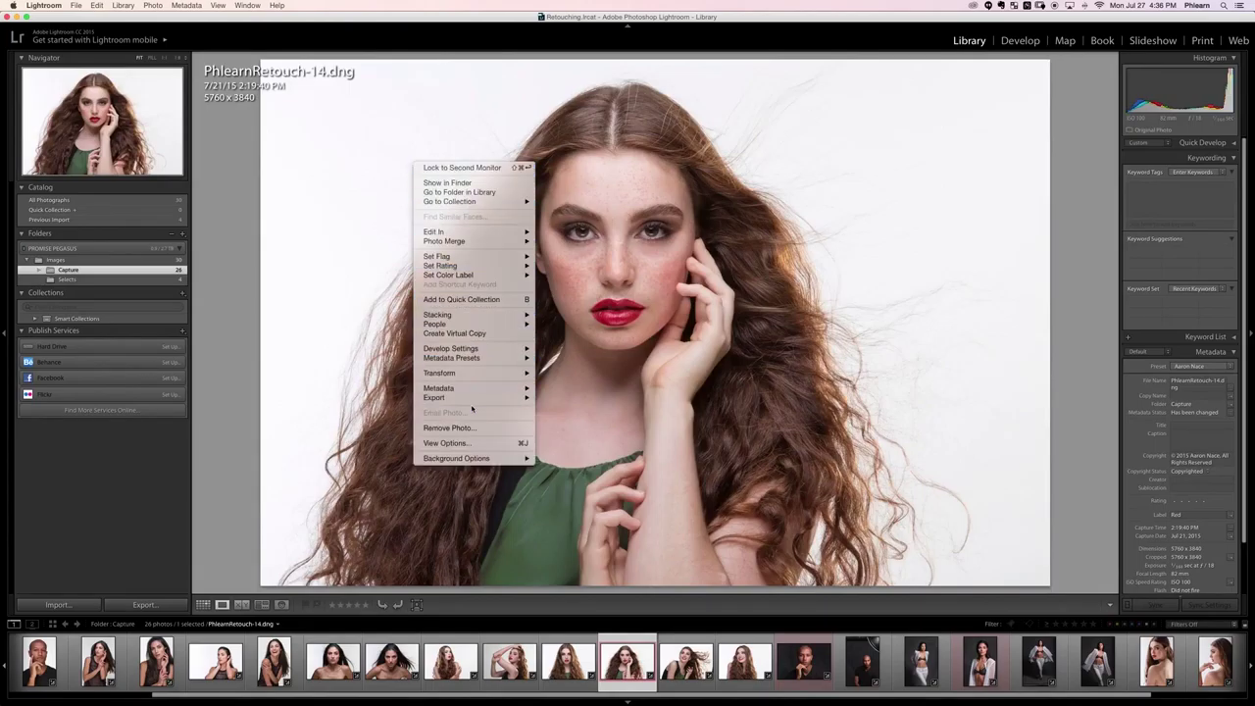
{"action": "mouse_move", "coordinate": [473, 398]}
{"action": "left_click", "coordinate": [573, 401]}
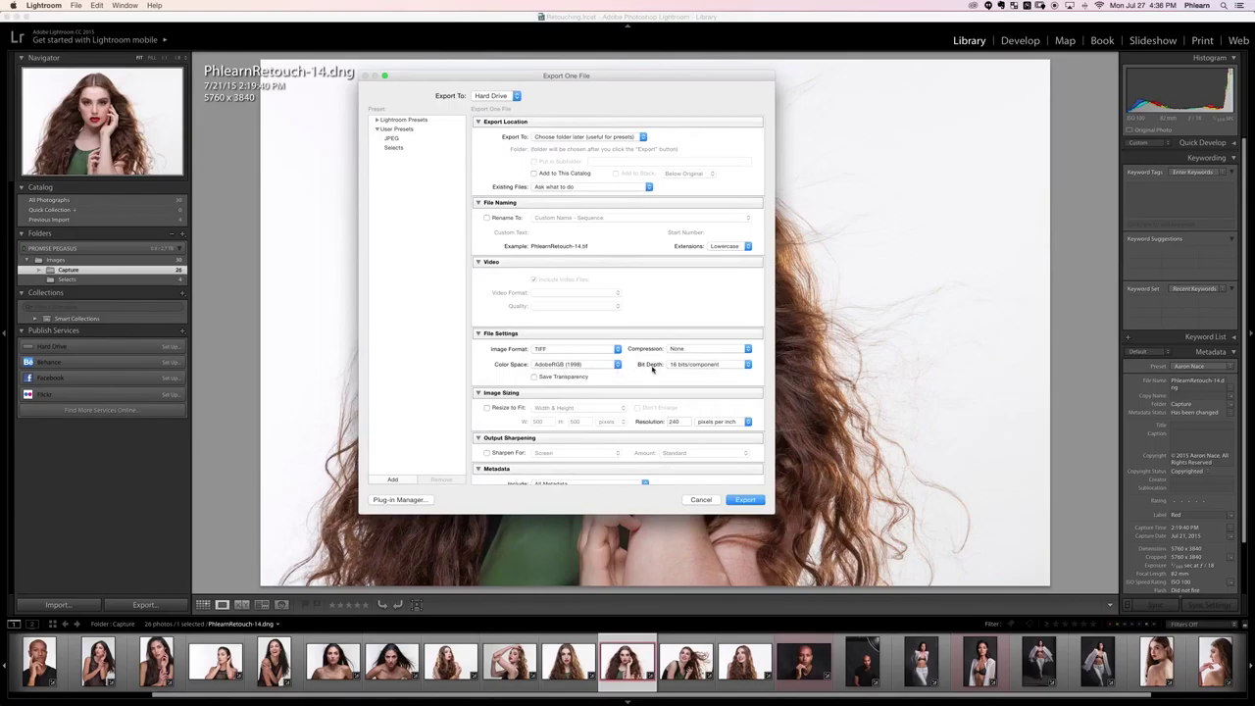
Try exporting the photo to the Images folder inside 05 Complete Edit 1.
{"action": "left_click", "coordinate": [748, 501]}
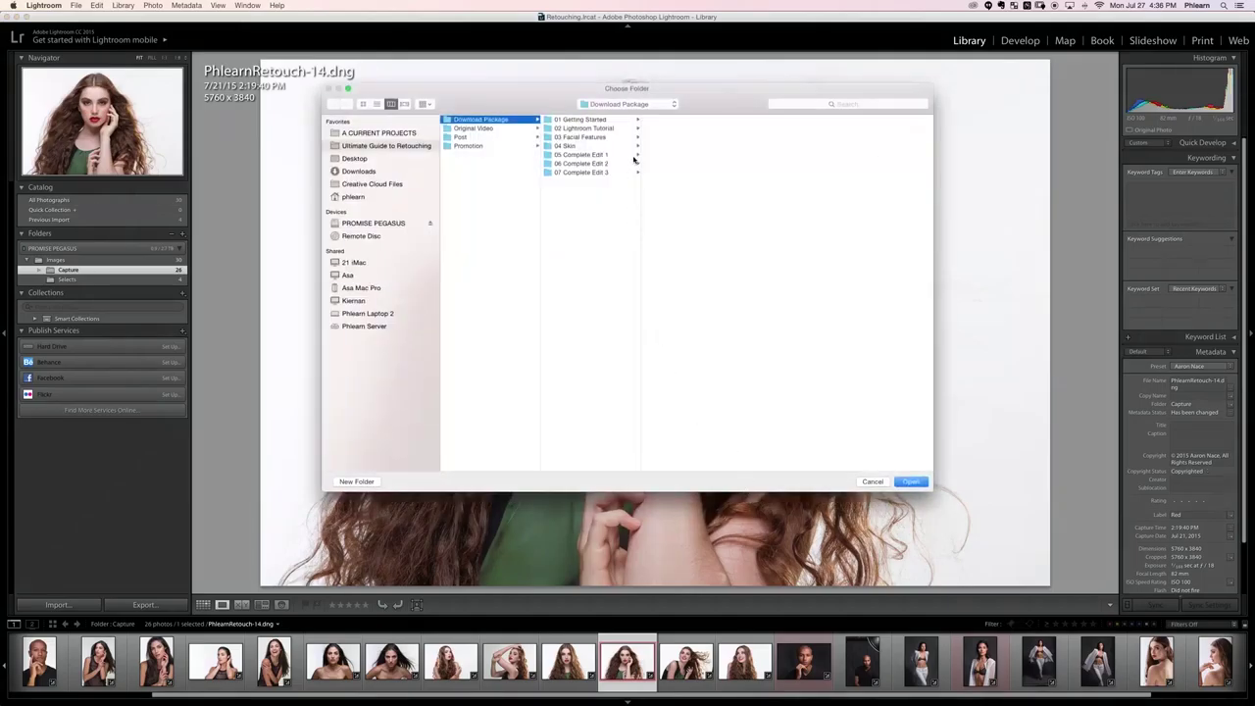
{"action": "left_click", "coordinate": [618, 155]}
{"action": "left_click", "coordinate": [681, 120]}
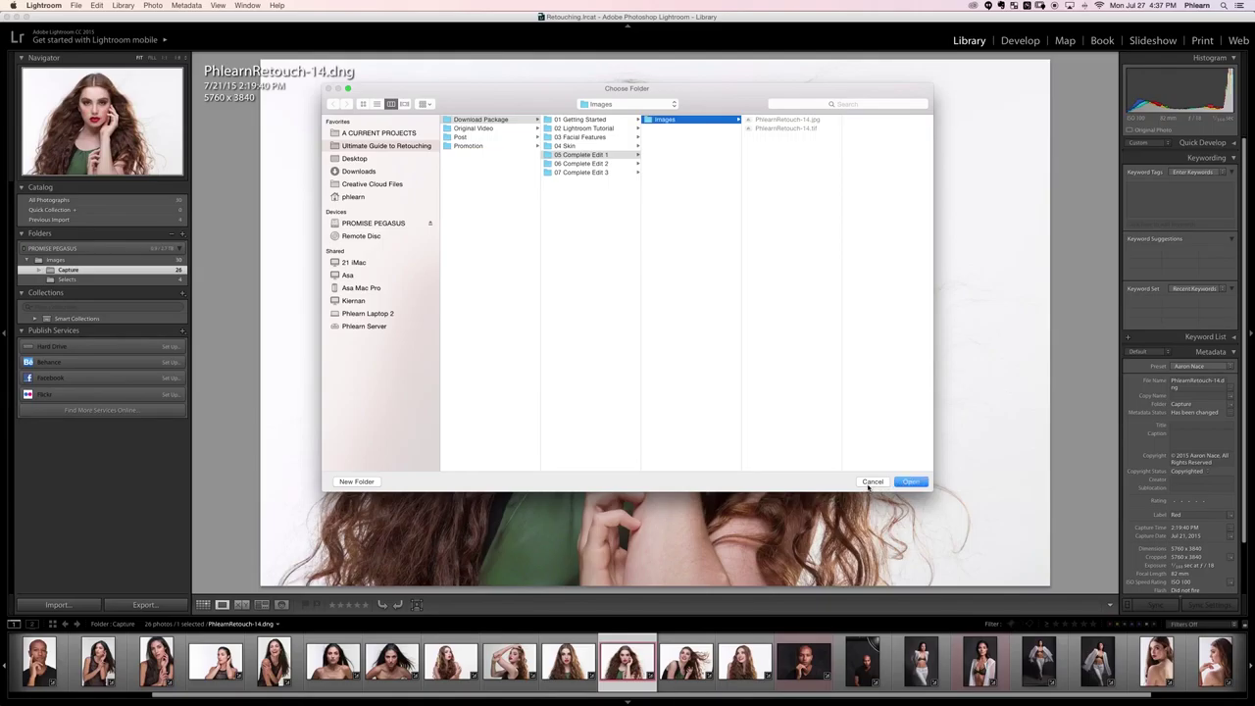
{"action": "left_click", "coordinate": [872, 482]}
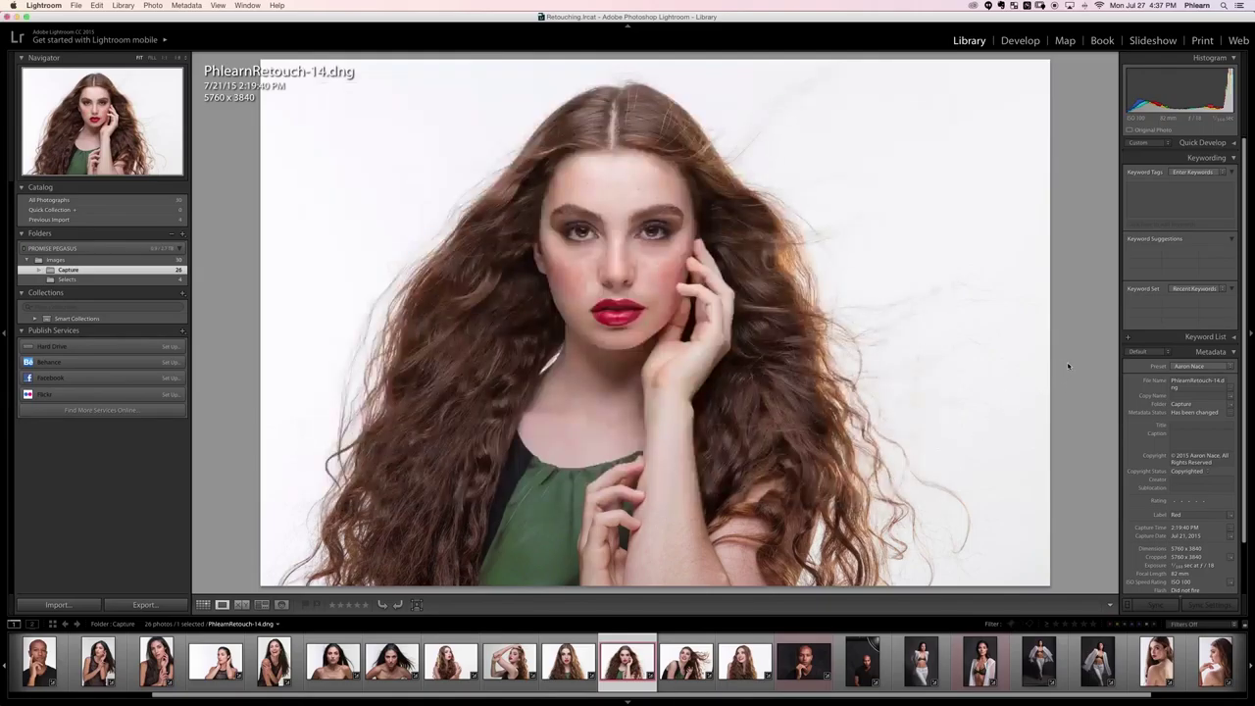
Return to the Library grid with no photo selected, and switch to Photoshop.
{"action": "key", "text": "g"}
{"action": "left_click", "coordinate": [885, 530]}
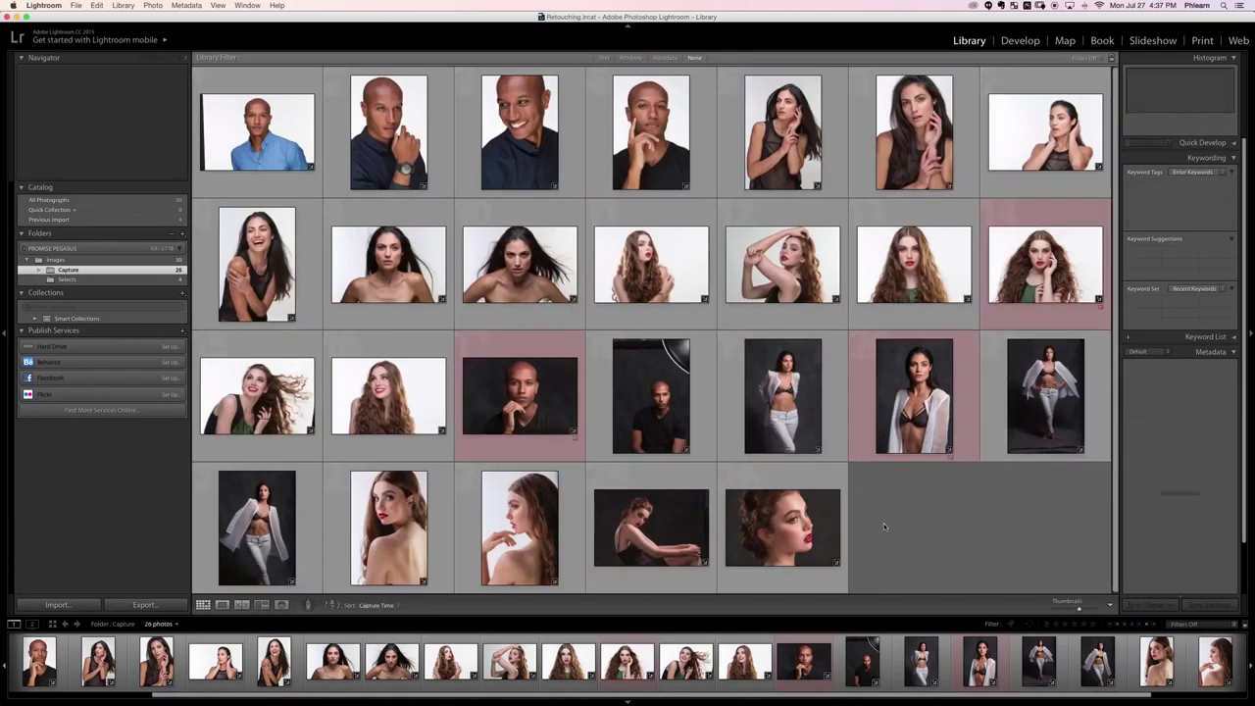
{"action": "key", "text": "super+h"}
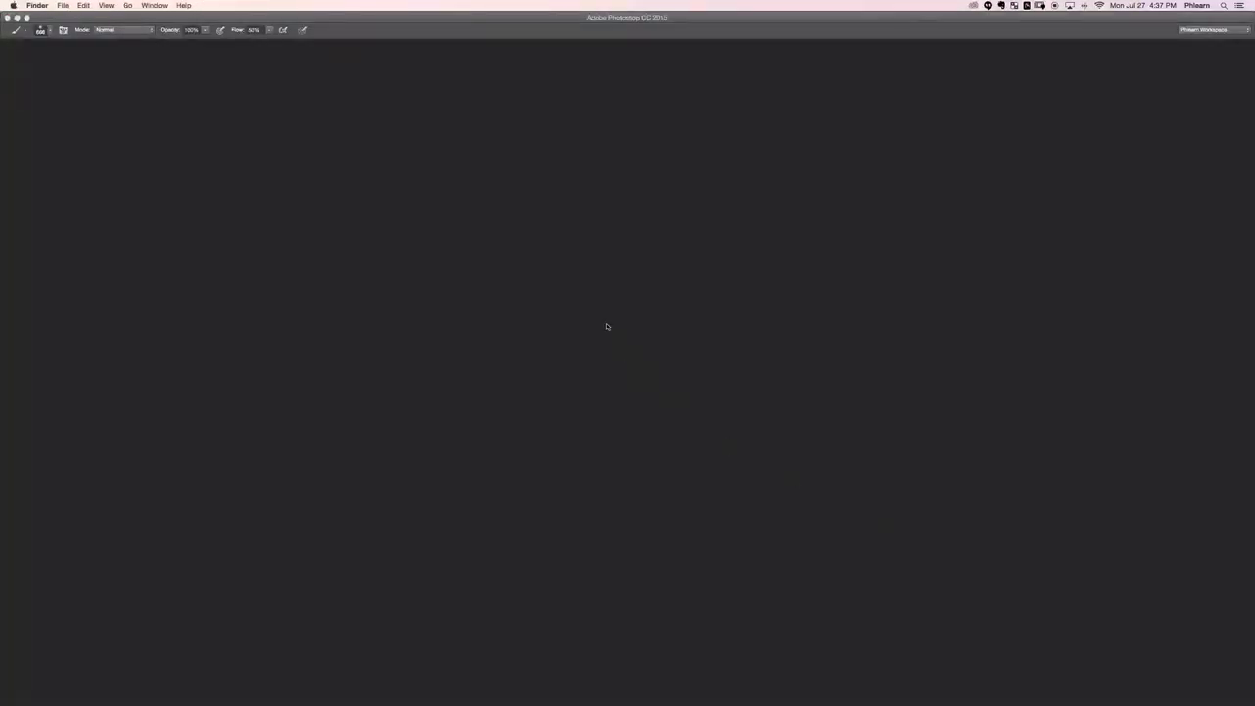
{"action": "left_click", "coordinate": [606, 327]}
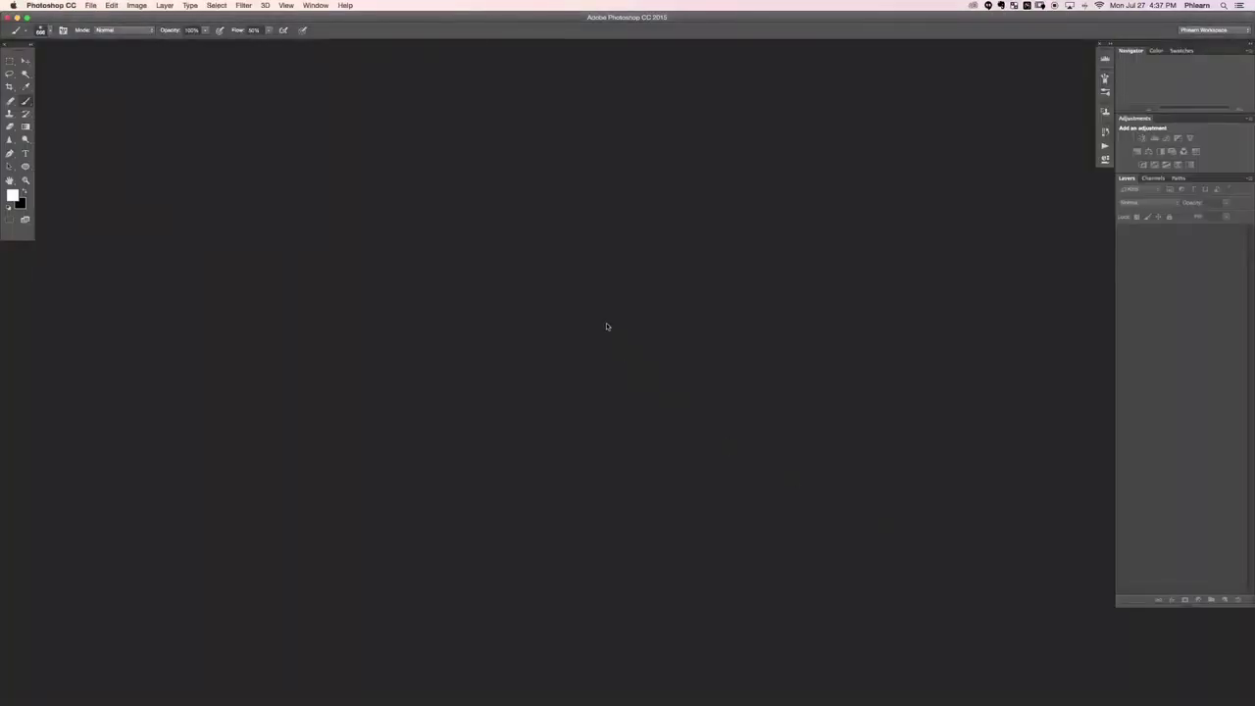
Open PhlearnRetouch-14.tif from the Images folder of 05 Complete Edit 1 and display it in full-screen mode.
{"action": "key", "text": "super+o"}
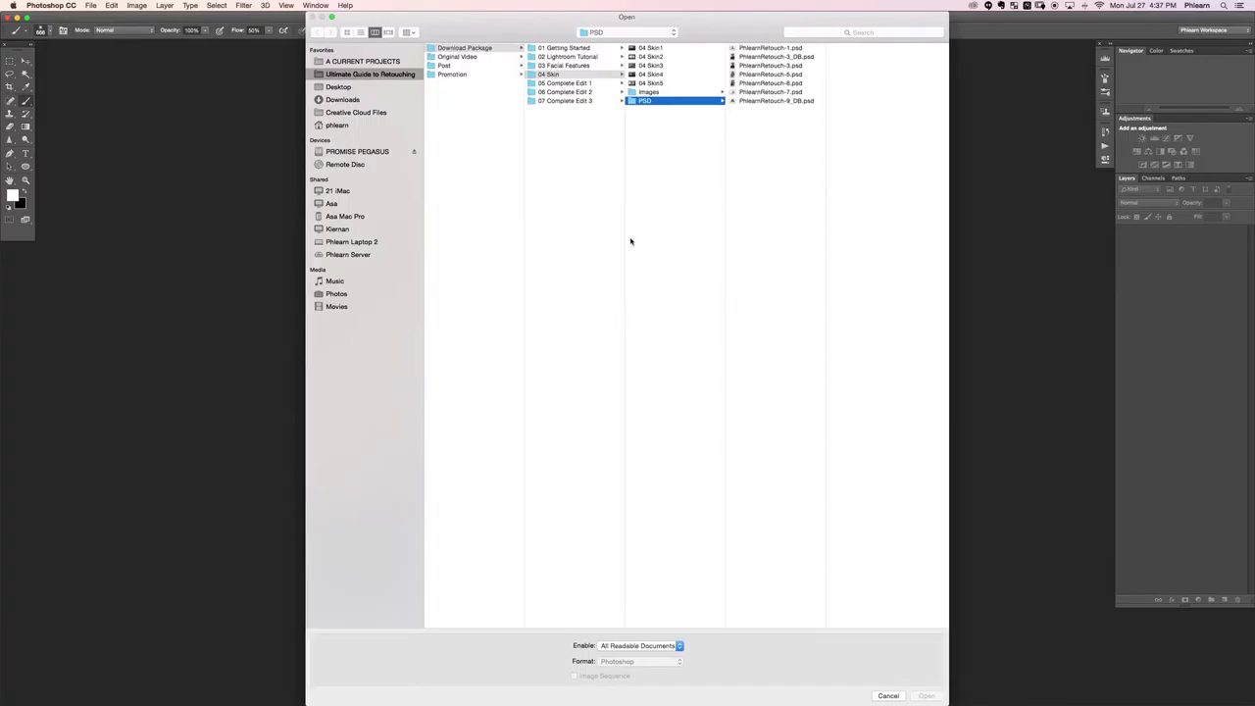
{"action": "left_click", "coordinate": [594, 83]}
{"action": "left_click", "coordinate": [649, 48]}
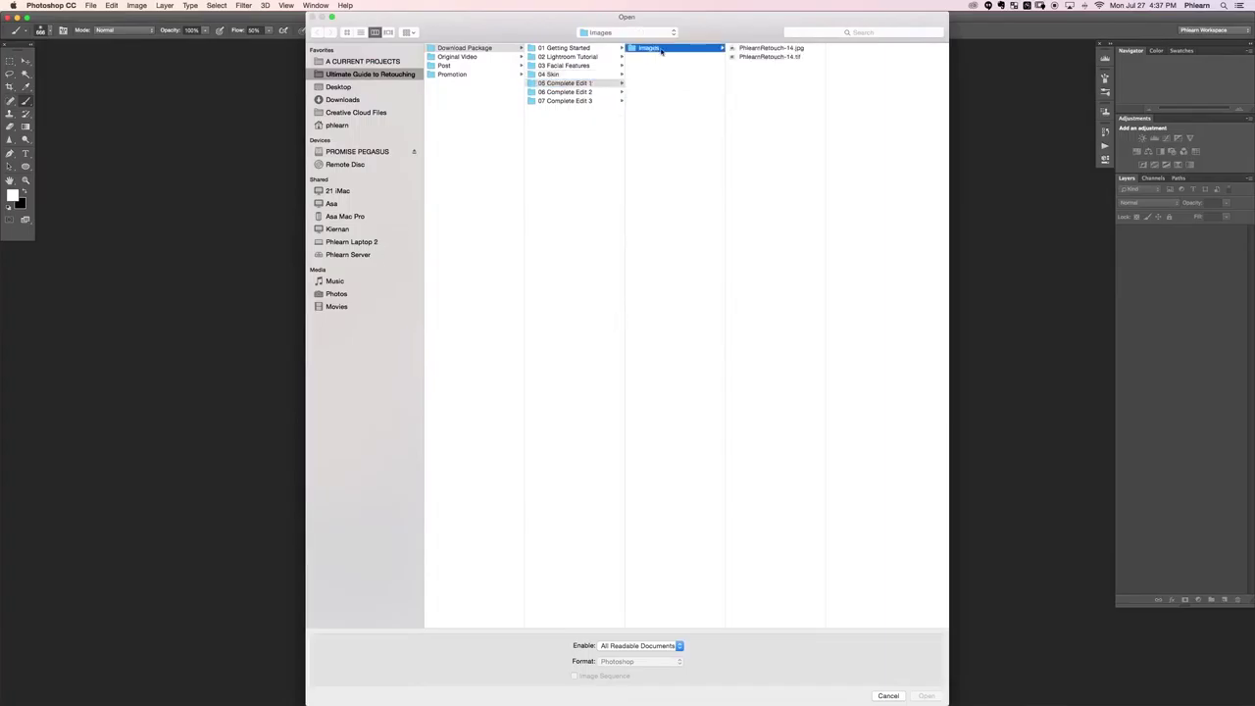
{"action": "left_click", "coordinate": [775, 57]}
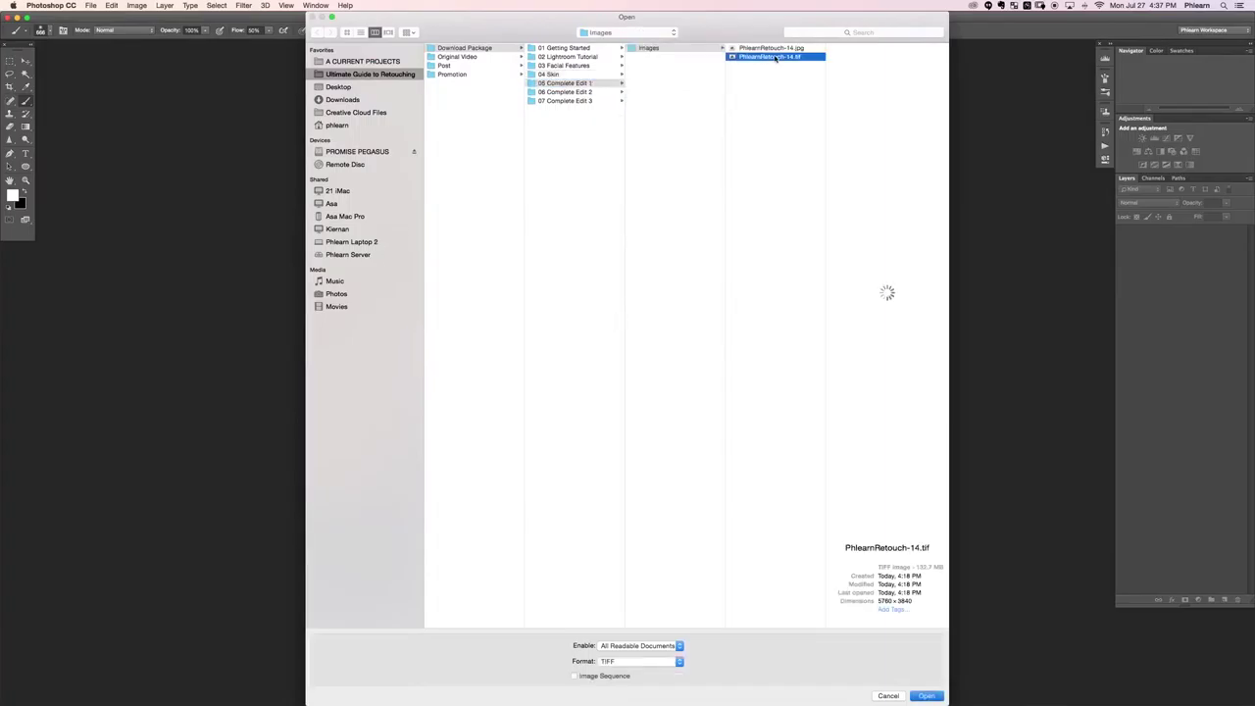
{"action": "double_click", "coordinate": [775, 57]}
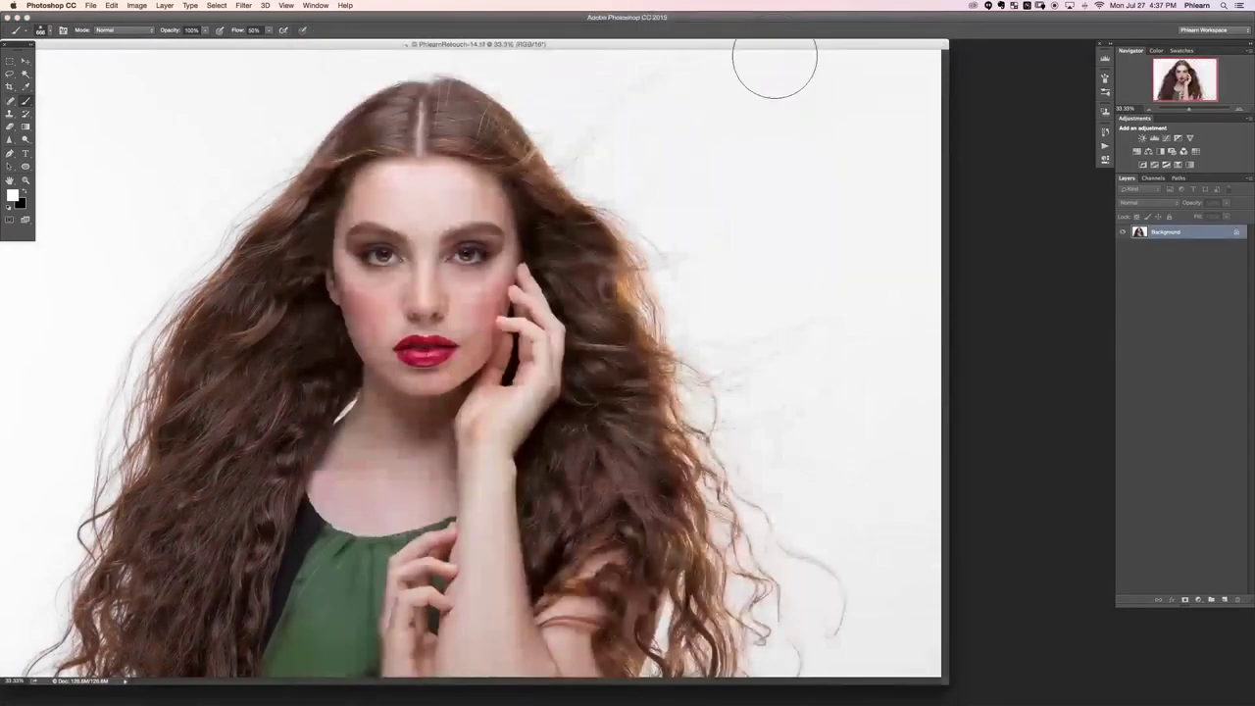
{"action": "key", "text": "f"}
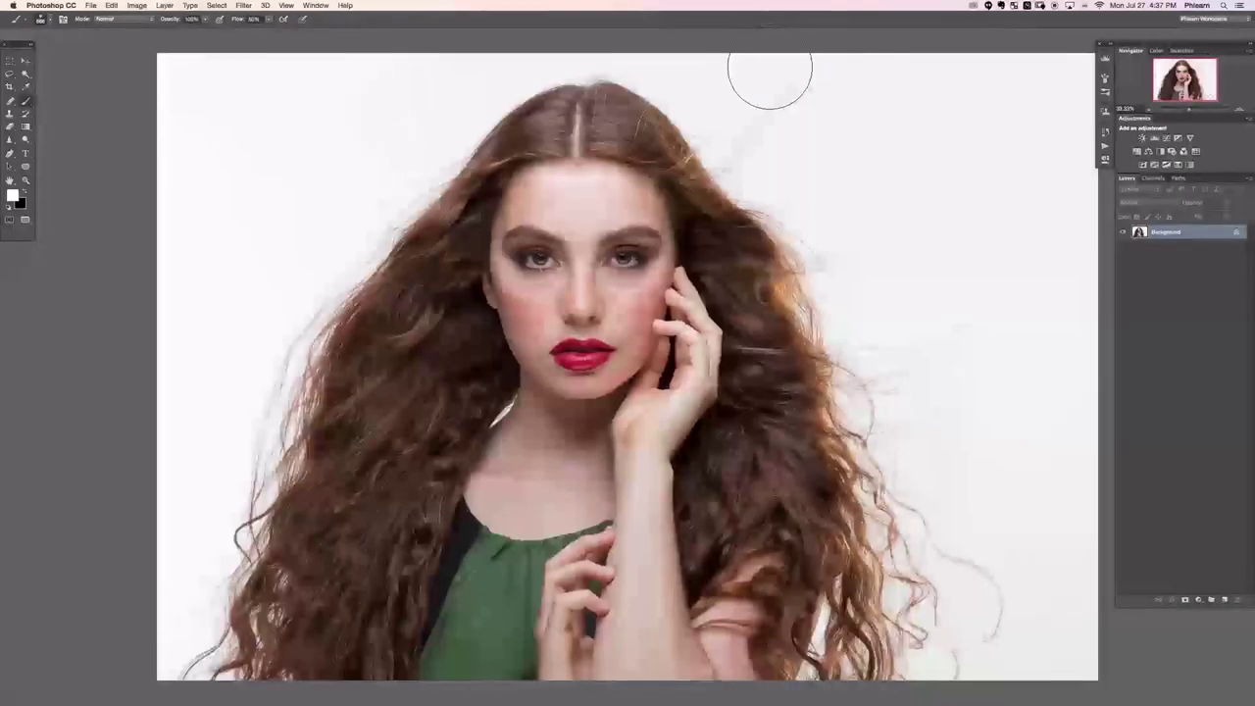
Add a new empty layer above the Background and set the foreground color to pure red (#ff0000).
{"action": "left_click_drag", "start_coordinate": [735, 224], "coordinate": [676, 225]}
{"action": "key", "text": "super+alt+shift+n"}
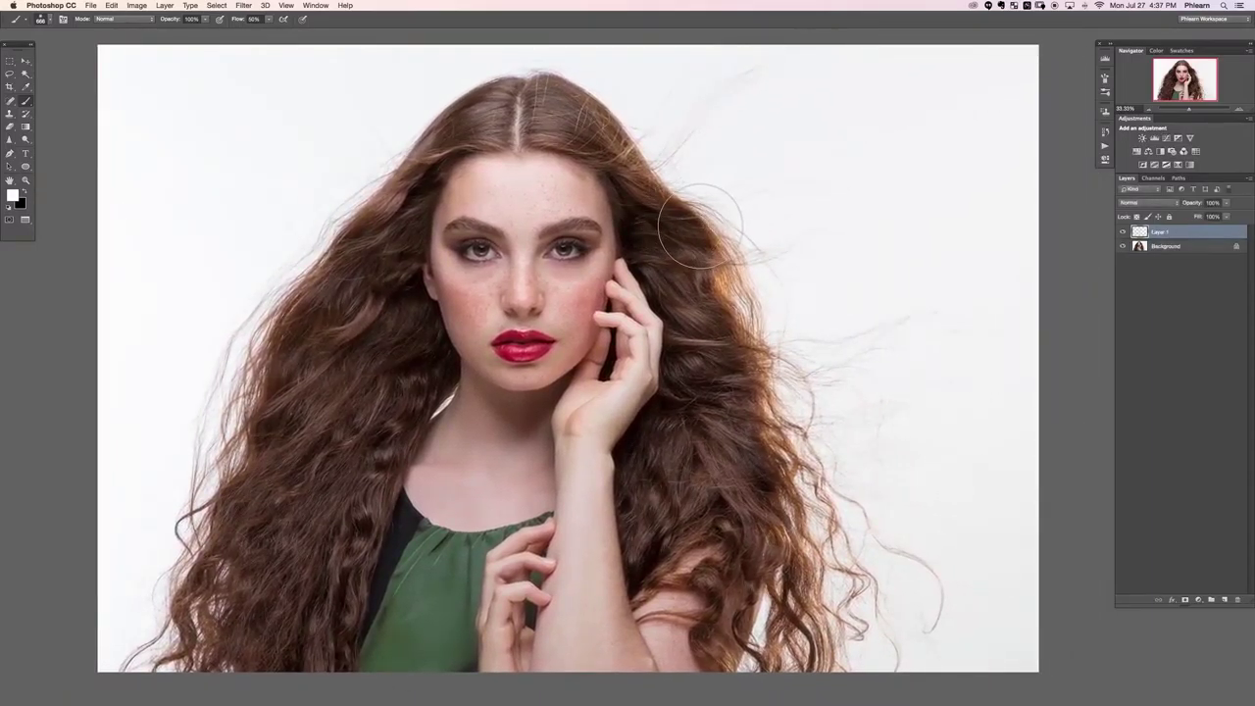
{"action": "left_click", "coordinate": [13, 195]}
{"action": "left_click_drag", "start_coordinate": [213, 210], "coordinate": [230, 180]}
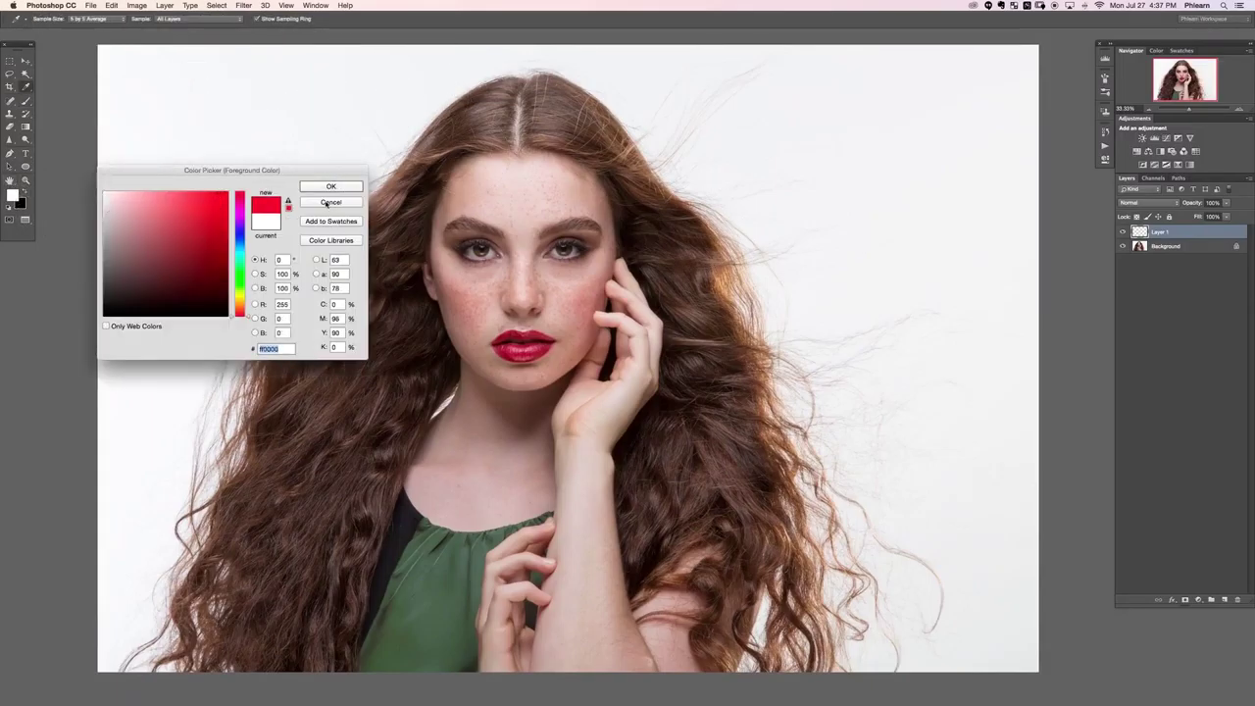
{"action": "left_click", "coordinate": [340, 187]}
Mark the flyaway hairs beside the crown and beside the model's raised hand with two red freehand circles on the new layer.
{"action": "mouse_move", "coordinate": [505, 265]}
{"action": "left_mouse_down"}
{"action": "mouse_move", "coordinate": [460, 270]}
{"action": "mouse_move", "coordinate": [460, 335]}
{"action": "mouse_move", "coordinate": [424, 294]}
{"action": "left_mouse_up"}
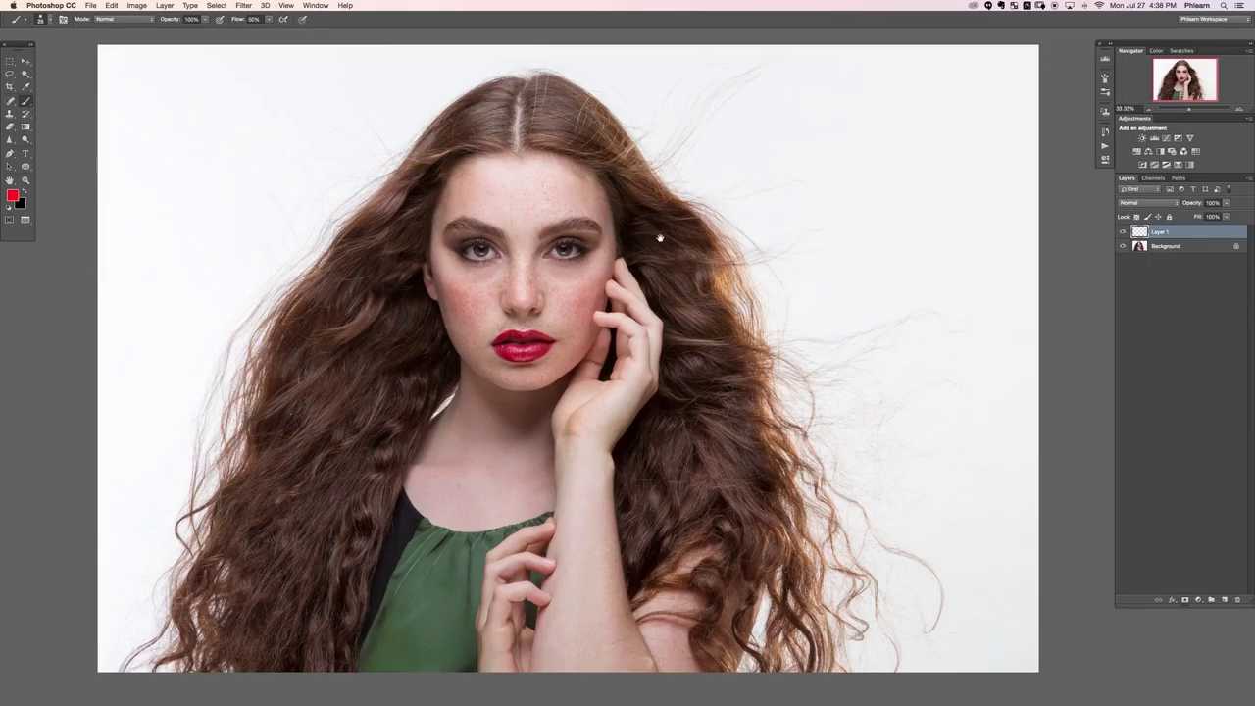
{"action": "left_click_drag", "start_coordinate": [658, 236], "coordinate": [629, 262]}
{"action": "mouse_move", "coordinate": [673, 98]}
{"action": "left_mouse_down"}
{"action": "mouse_move", "coordinate": [717, 118]}
{"action": "mouse_move", "coordinate": [649, 104]}
{"action": "left_mouse_up"}
{"action": "mouse_move", "coordinate": [772, 237]}
{"action": "left_mouse_down"}
{"action": "mouse_move", "coordinate": [751, 264]}
{"action": "mouse_move", "coordinate": [798, 260]}
{"action": "left_mouse_up"}
{"action": "mouse_move", "coordinate": [816, 513]}
{"action": "left_mouse_down"}
{"action": "mouse_move", "coordinate": [787, 375]}
{"action": "mouse_move", "coordinate": [785, 496]}
{"action": "mouse_move", "coordinate": [804, 537]}
{"action": "left_mouse_up"}
{"action": "key", "text": "super+z"}
{"action": "left_click_drag", "start_coordinate": [760, 388], "coordinate": [790, 535]}
{"action": "key", "text": "super+z"}
Draw a large red oval around the loose strands outside the lower hair and mark an X inside it.
{"action": "left_click_drag", "start_coordinate": [834, 226], "coordinate": [829, 223]}
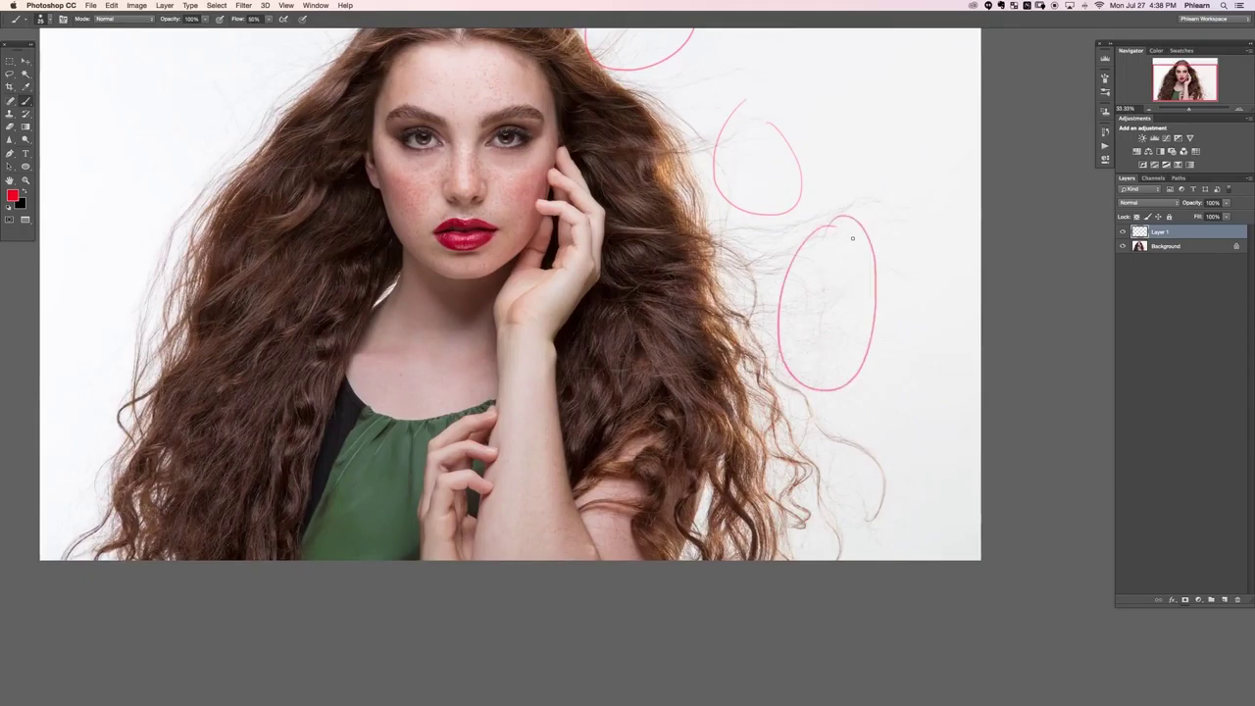
{"action": "left_click_drag", "start_coordinate": [814, 287], "coordinate": [869, 323]}
{"action": "left_click_drag", "start_coordinate": [860, 282], "coordinate": [830, 330]}
Circle the area around and below the lips and the inner end of the eyebrow nearest the raised hand in red.
{"action": "left_click_drag", "start_coordinate": [701, 190], "coordinate": [742, 249]}
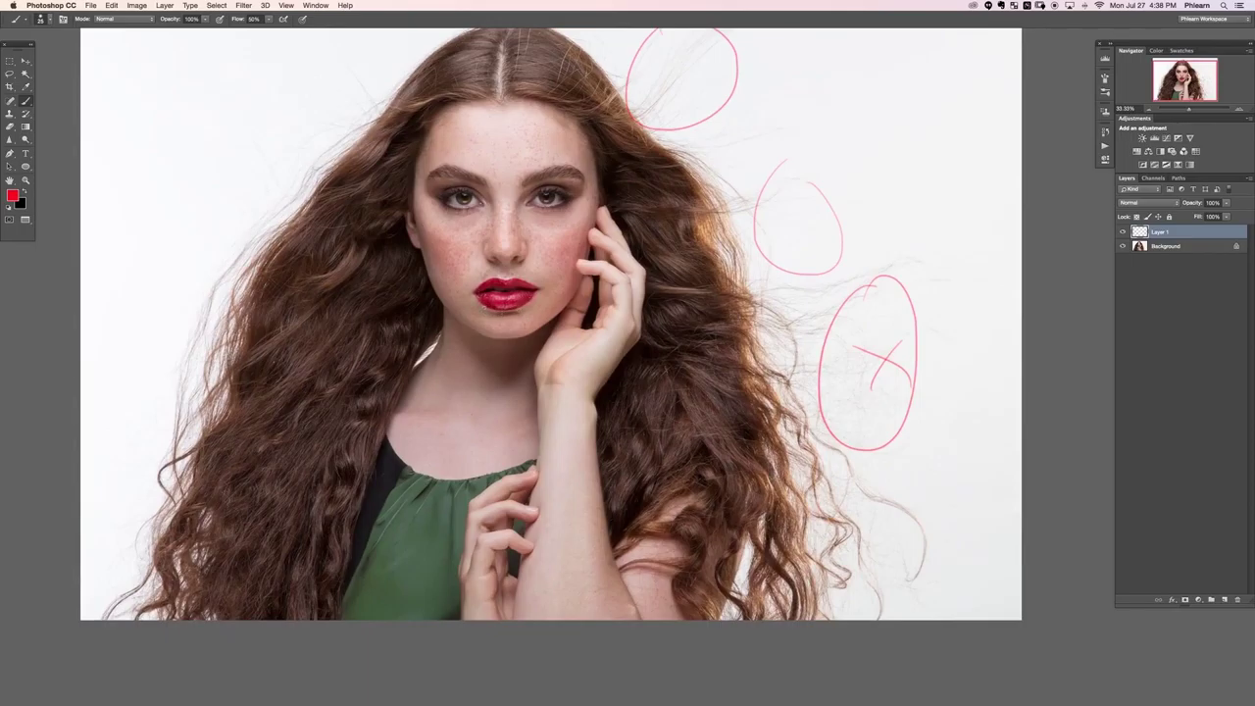
{"action": "left_click_drag", "start_coordinate": [538, 284], "coordinate": [517, 326]}
{"action": "key", "text": "super+plus"}
{"action": "key", "text": "super+plus"}
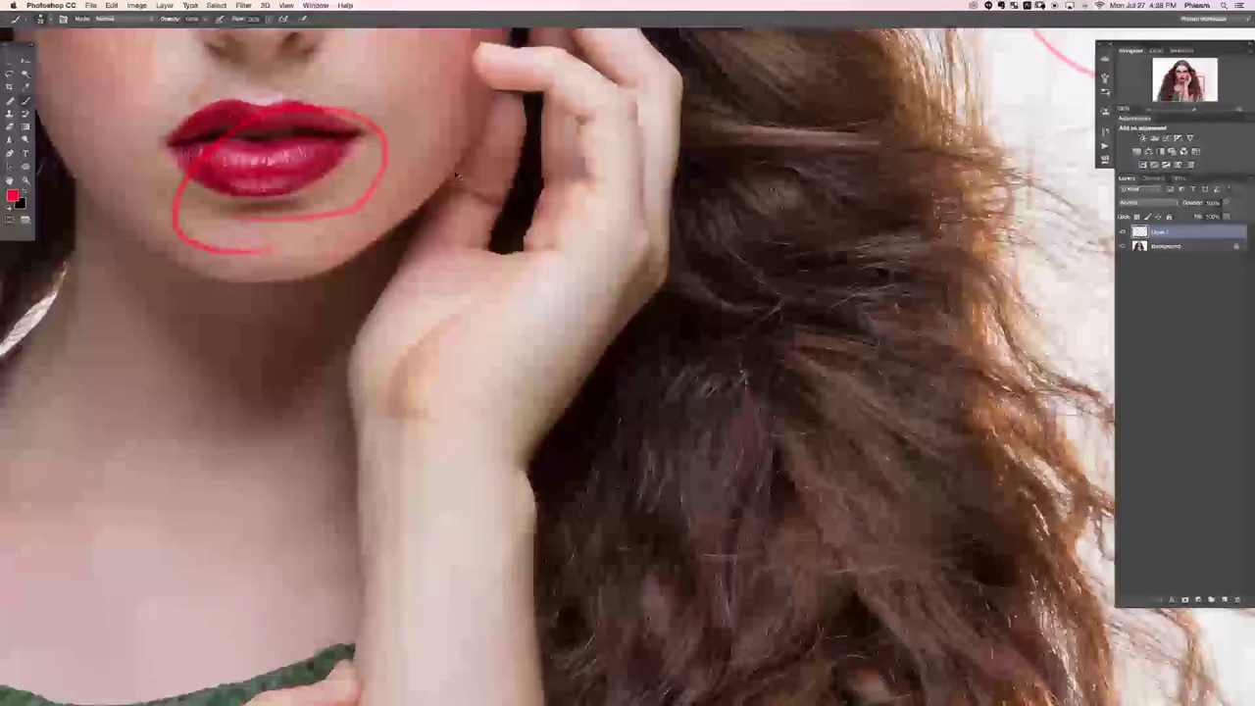
{"action": "left_click_drag", "start_coordinate": [547, 67], "coordinate": [678, 579]}
{"action": "left_click_drag", "start_coordinate": [437, 295], "coordinate": [498, 261]}
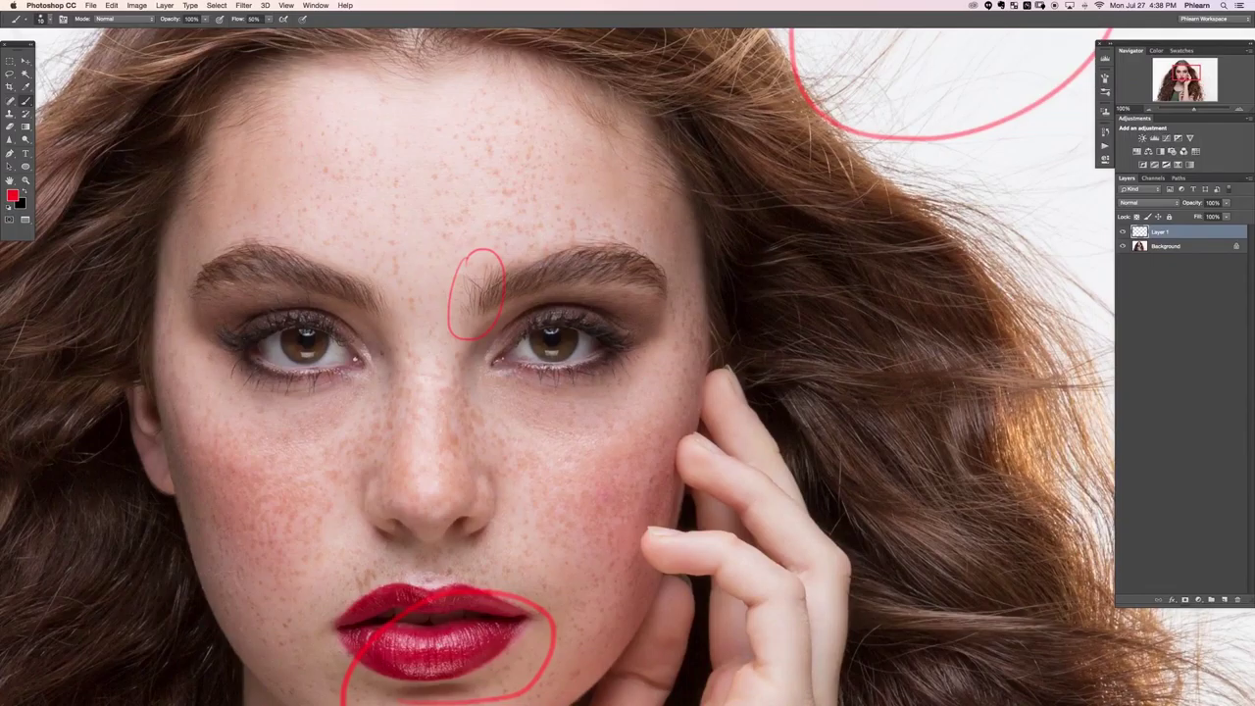
{"action": "left_click_drag", "start_coordinate": [231, 234], "coordinate": [285, 240]}
{"action": "key", "text": "super+minus"}
{"action": "key", "text": "super+minus"}
{"action": "key", "text": "super+minus"}
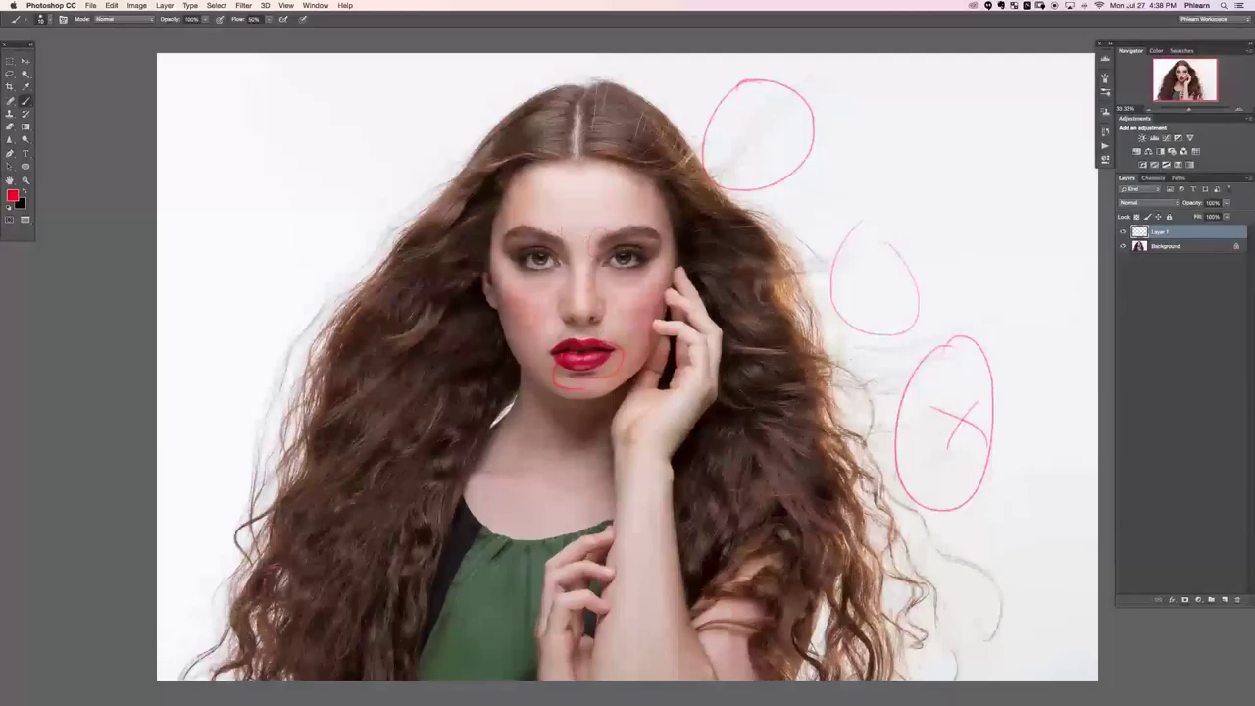
Mark both eyes in red on the annotation layer, outlining the eyelids and stroking along the lower lashes.
{"action": "left_click_drag", "start_coordinate": [446, 385], "coordinate": [409, 393]}
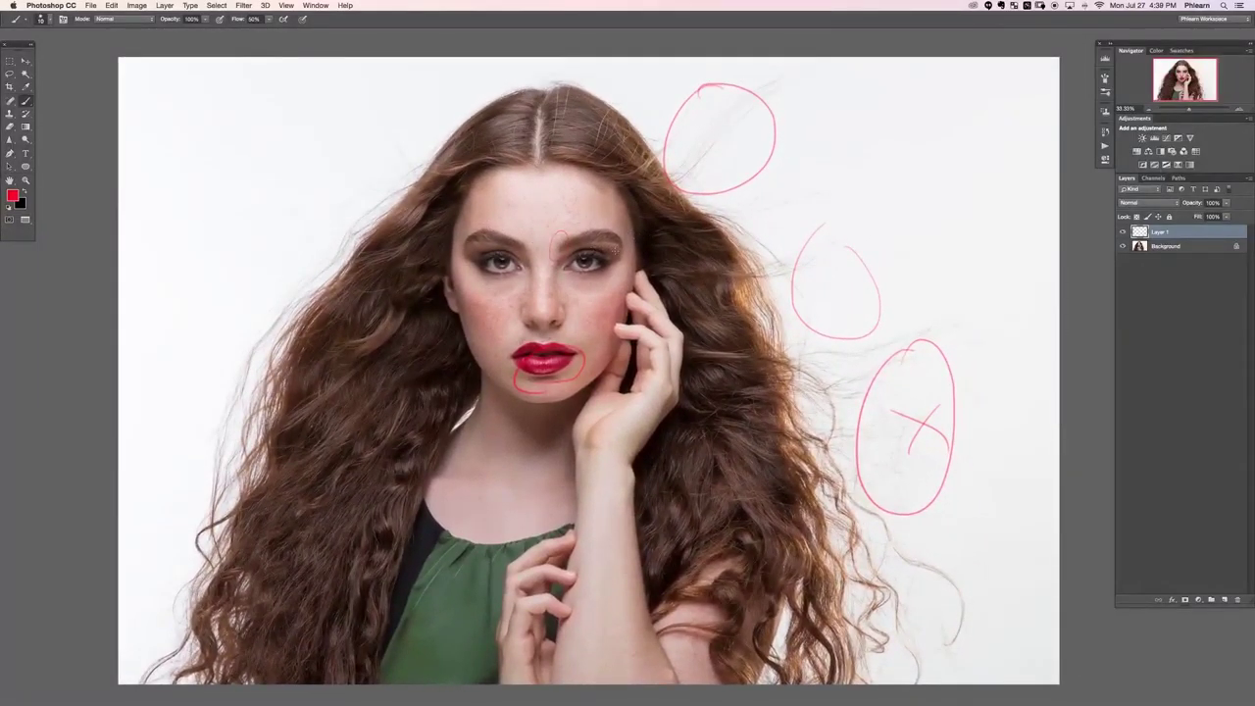
{"action": "left_click_drag", "start_coordinate": [485, 248], "coordinate": [487, 254]}
{"action": "left_click_drag", "start_coordinate": [607, 269], "coordinate": [617, 275]}
{"action": "left_click_drag", "start_coordinate": [527, 391], "coordinate": [474, 353]}
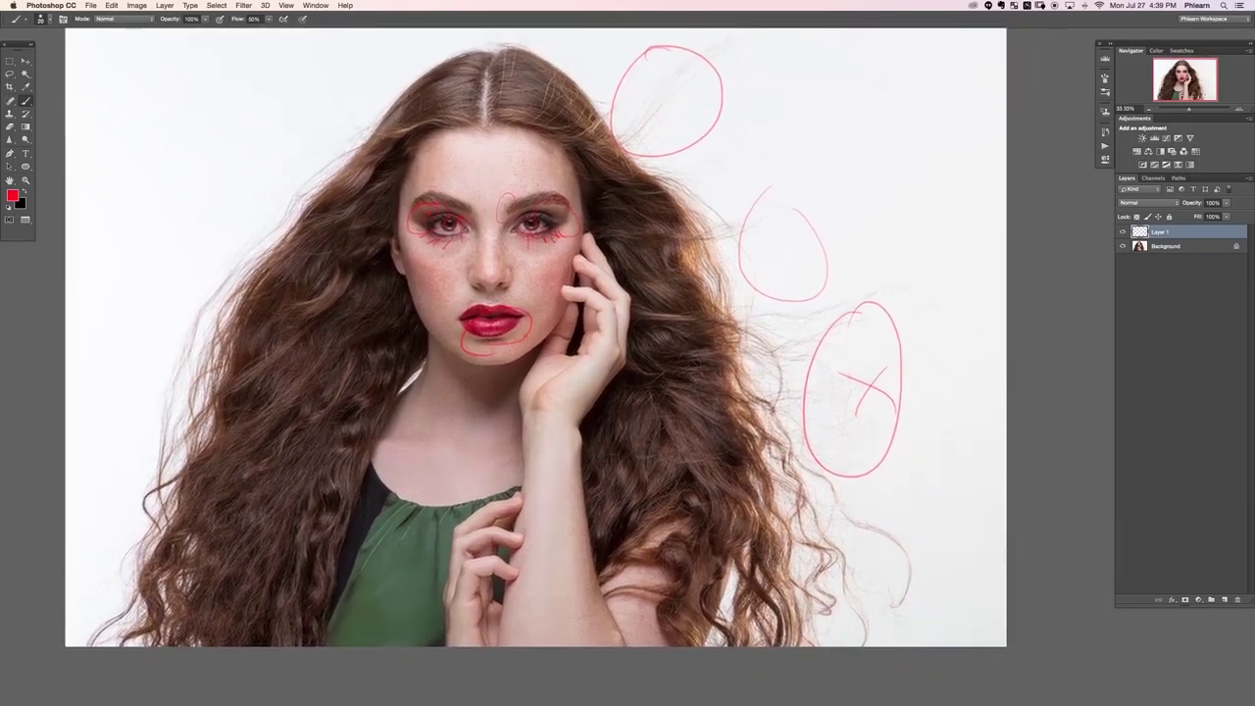
Write the red notes "Color" on the raised wrist and "Color Blue" on the chest.
{"action": "mouse_move", "coordinate": [541, 388]}
{"action": "left_mouse_down"}
{"action": "mouse_move", "coordinate": [575, 398]}
{"action": "mouse_move", "coordinate": [585, 369]}
{"action": "left_mouse_up"}
{"action": "mouse_move", "coordinate": [438, 431]}
{"action": "left_mouse_down"}
{"action": "mouse_move", "coordinate": [436, 446]}
{"action": "mouse_move", "coordinate": [448, 435]}
{"action": "left_mouse_up"}
{"action": "mouse_move", "coordinate": [461, 412]}
{"action": "left_mouse_down"}
{"action": "mouse_move", "coordinate": [463, 444]}
{"action": "mouse_move", "coordinate": [477, 437]}
{"action": "left_mouse_up"}
{"action": "left_click_drag", "start_coordinate": [487, 432], "coordinate": [498, 429]}
{"action": "mouse_move", "coordinate": [444, 467]}
{"action": "left_mouse_down"}
{"action": "mouse_move", "coordinate": [451, 486]}
{"action": "mouse_move", "coordinate": [517, 475]}
{"action": "left_mouse_up"}
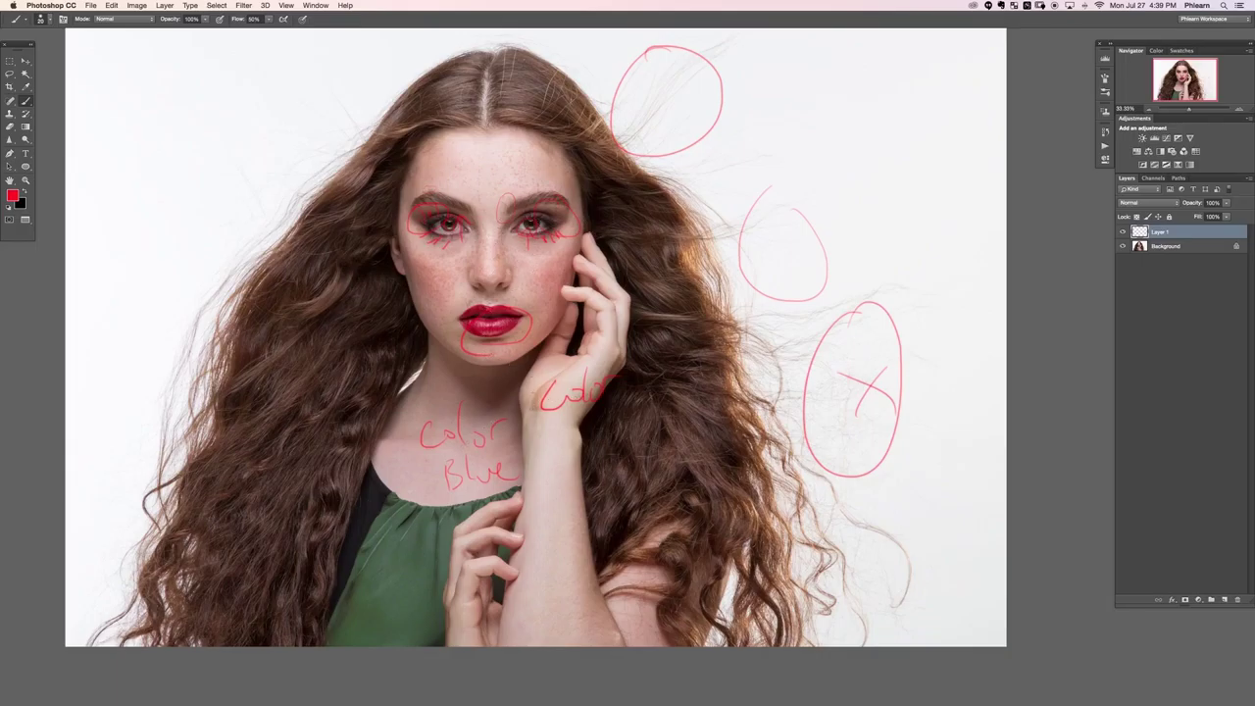
Draw red arrows and loops around the jawline, fingers, neck gap and wrist, and write "color" notes on the dress and hair.
{"action": "left_click_drag", "start_coordinate": [428, 309], "coordinate": [432, 329]}
{"action": "left_click_drag", "start_coordinate": [526, 285], "coordinate": [595, 355]}
{"action": "left_click_drag", "start_coordinate": [566, 432], "coordinate": [505, 469]}
{"action": "left_click_drag", "start_coordinate": [406, 382], "coordinate": [414, 375]}
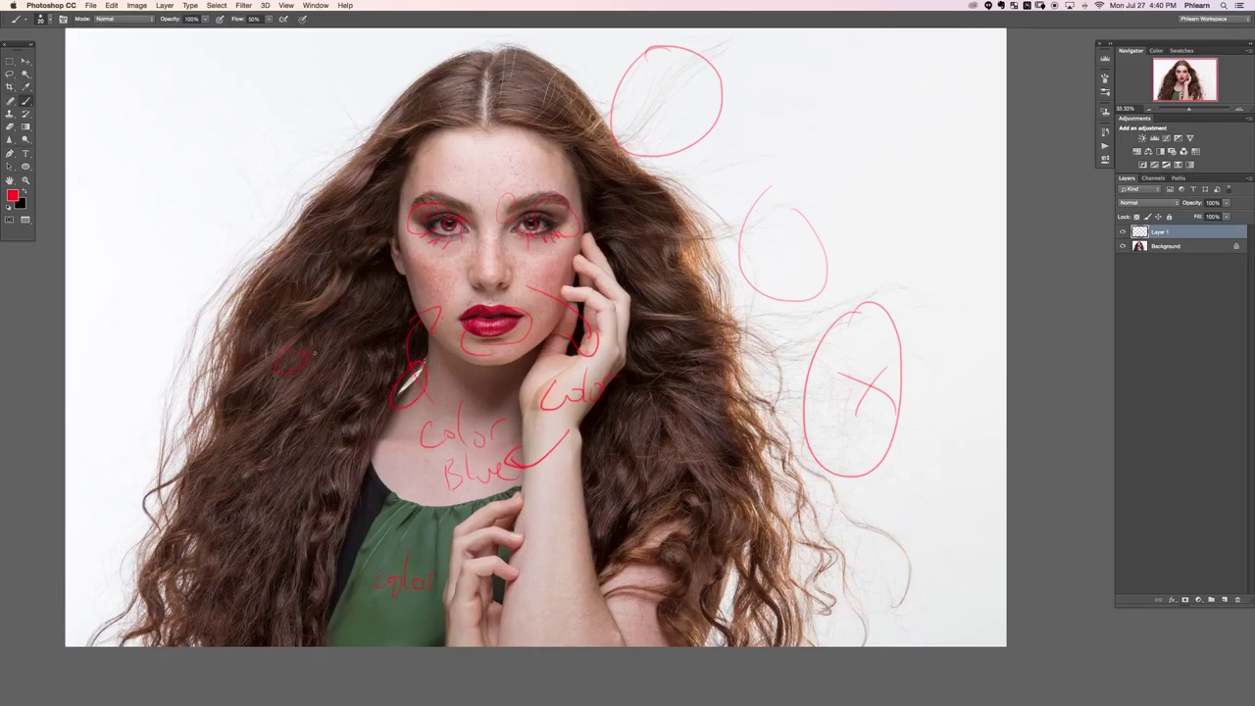
{"action": "mouse_move", "coordinate": [297, 394]}
{"action": "left_mouse_down"}
{"action": "mouse_move", "coordinate": [331, 388]}
{"action": "mouse_move", "coordinate": [347, 422]}
{"action": "left_mouse_up"}
Circle both upper corners of the forehead in red and add a small arrow beside the left circle.
{"action": "key", "text": "super+plus"}
{"action": "left_click_drag", "start_coordinate": [552, 83], "coordinate": [633, 446]}
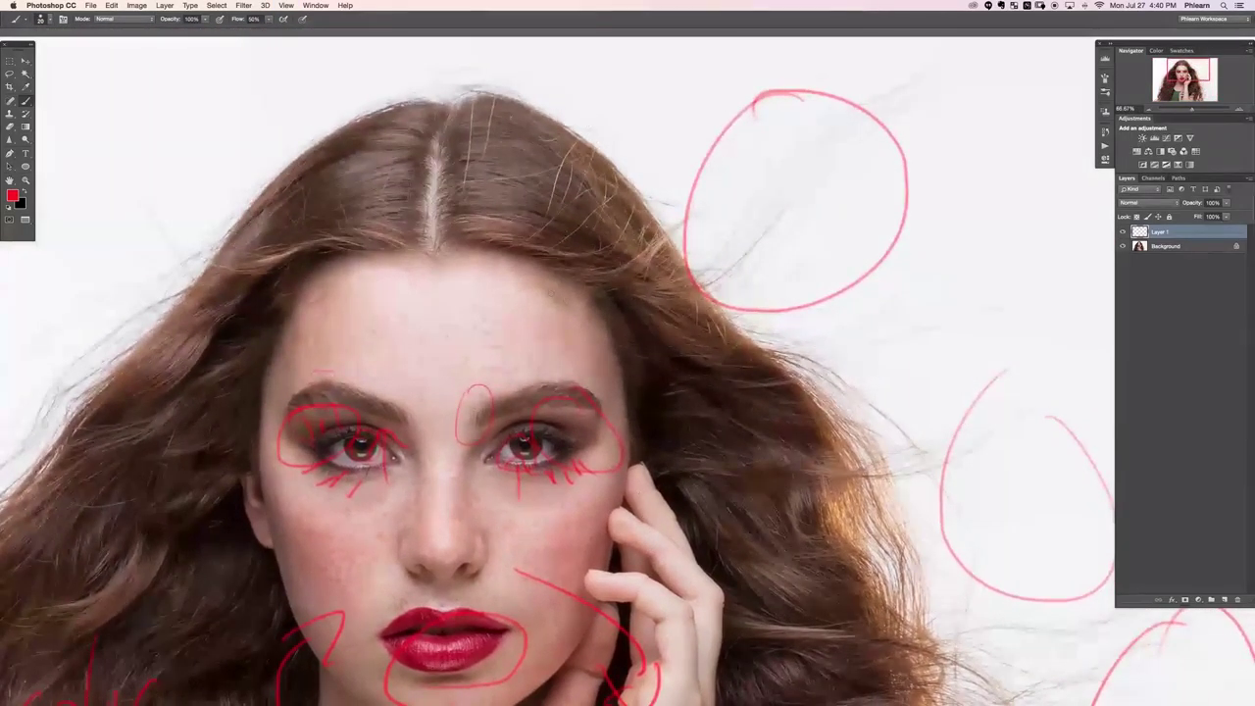
{"action": "mouse_move", "coordinate": [565, 276]}
{"action": "left_mouse_down"}
{"action": "mouse_move", "coordinate": [531, 327]}
{"action": "mouse_move", "coordinate": [542, 266]}
{"action": "mouse_move", "coordinate": [569, 279]}
{"action": "left_mouse_up"}
{"action": "left_click_drag", "start_coordinate": [340, 291], "coordinate": [367, 310]}
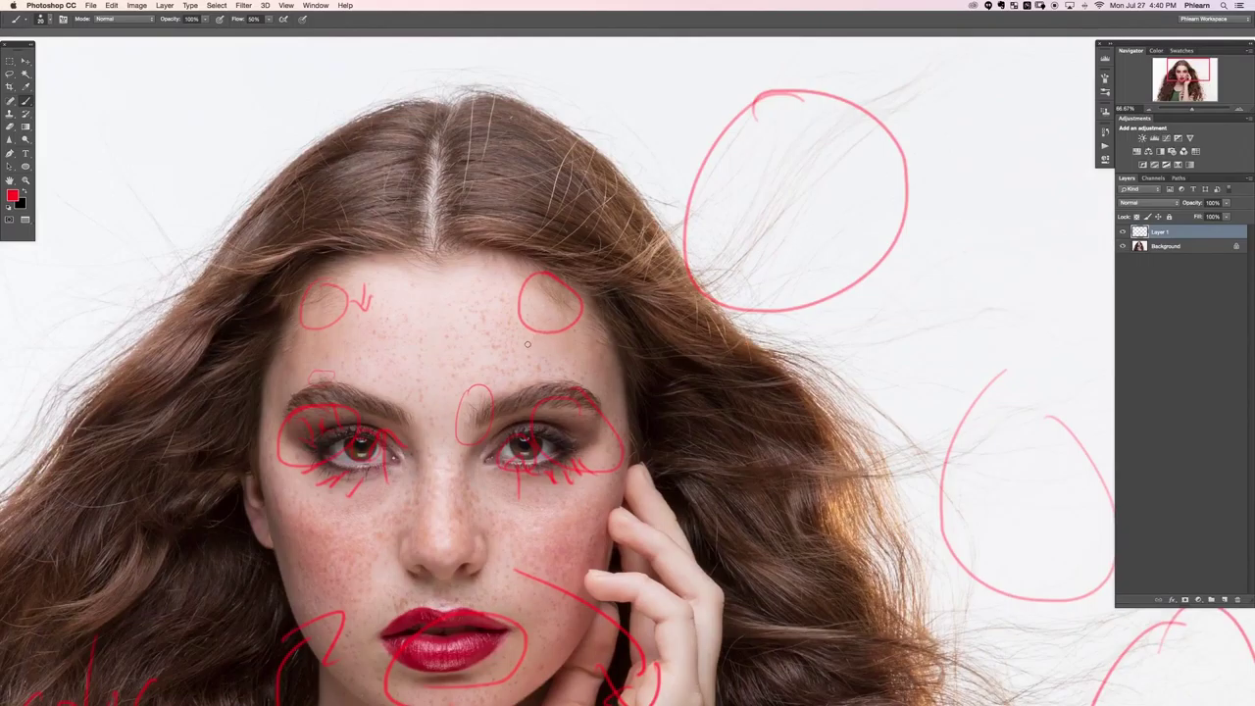
Mark the areas above the upper lip and under both eyes in red.
{"action": "scroll", "coordinate": [419, 419], "scroll_direction": "down", "scroll_amount": 5}
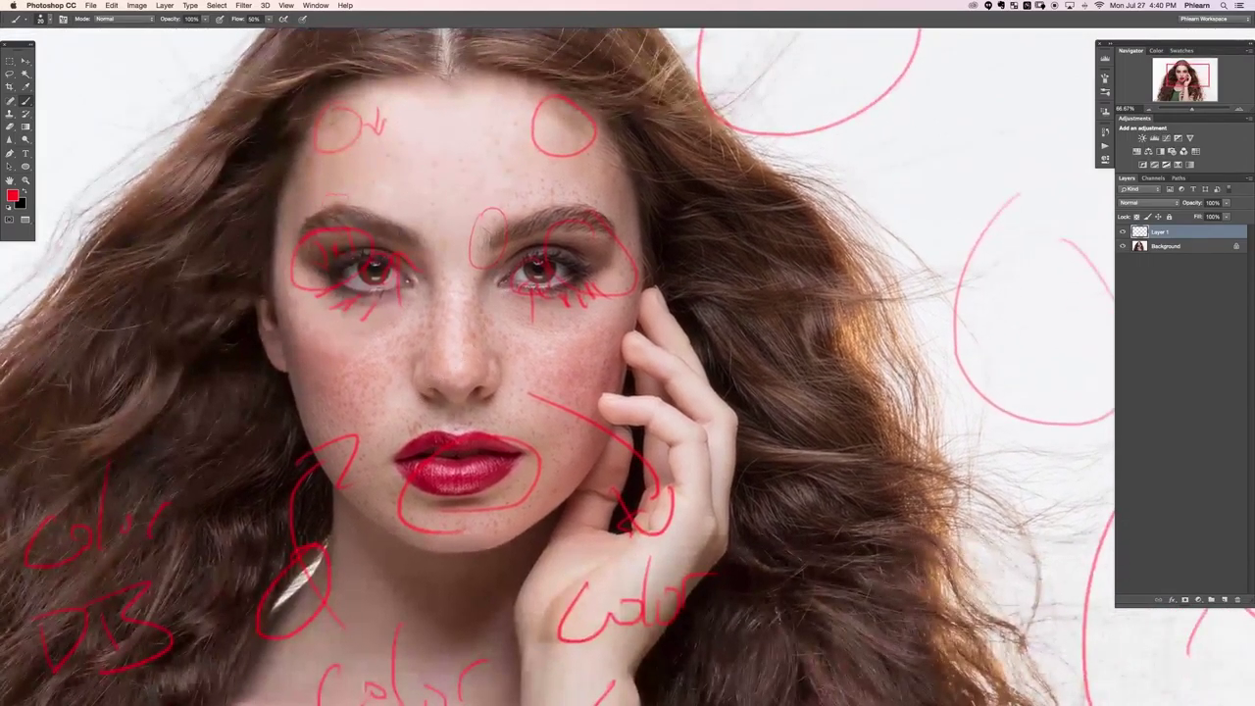
{"action": "mouse_move", "coordinate": [419, 419]}
{"action": "left_mouse_down"}
{"action": "mouse_move", "coordinate": [442, 434]}
{"action": "mouse_move", "coordinate": [475, 424]}
{"action": "mouse_move", "coordinate": [397, 419]}
{"action": "left_mouse_up"}
{"action": "key", "text": "super+0"}
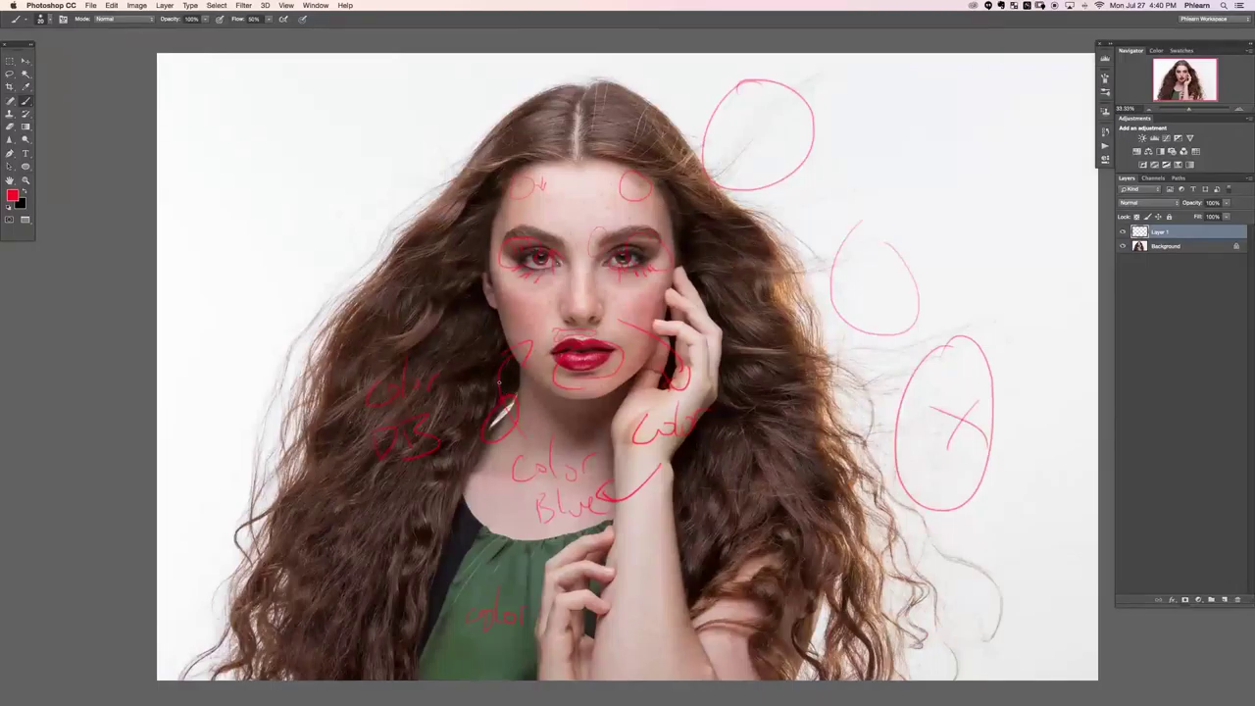
{"action": "scroll", "coordinate": [380, 425], "scroll_direction": "right", "scroll_amount": 3}
{"action": "scroll", "coordinate": [379, 425], "scroll_direction": "down", "scroll_amount": 2}
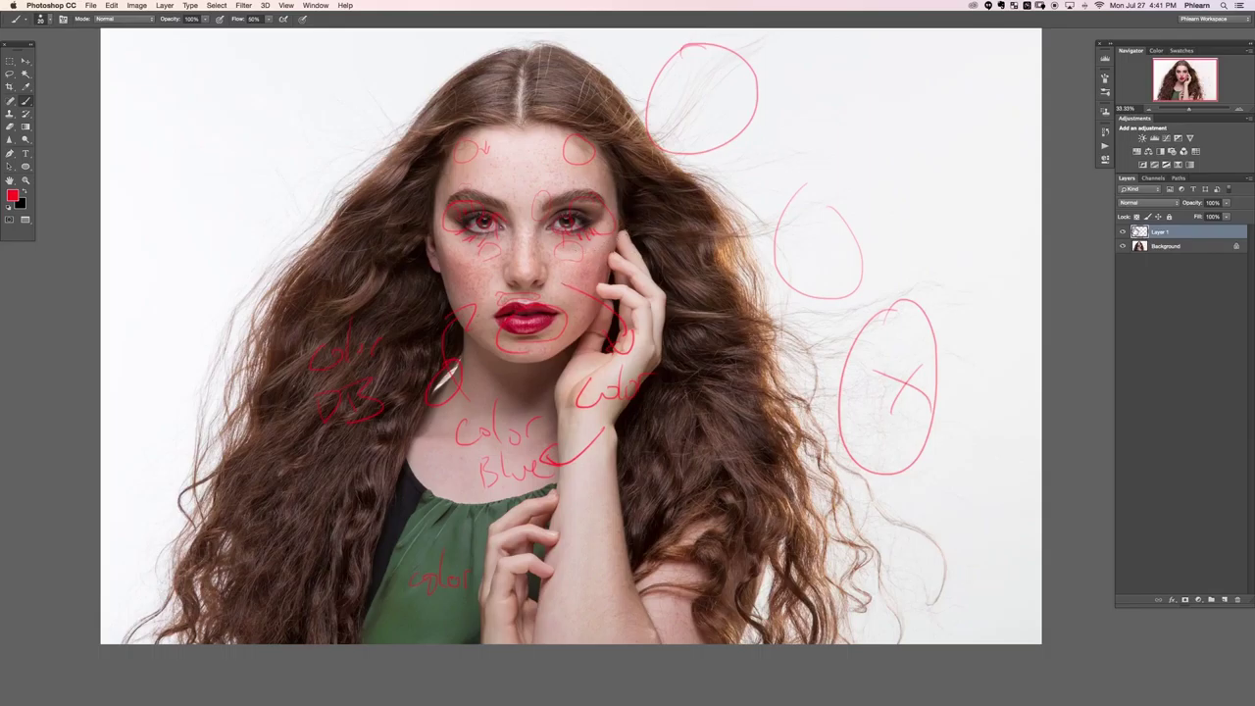
Hide the annotation layer and add a new empty layer above the Background inside a group named "Retouch 1".
{"action": "left_click", "coordinate": [1125, 233]}
{"action": "left_click", "coordinate": [1174, 252]}
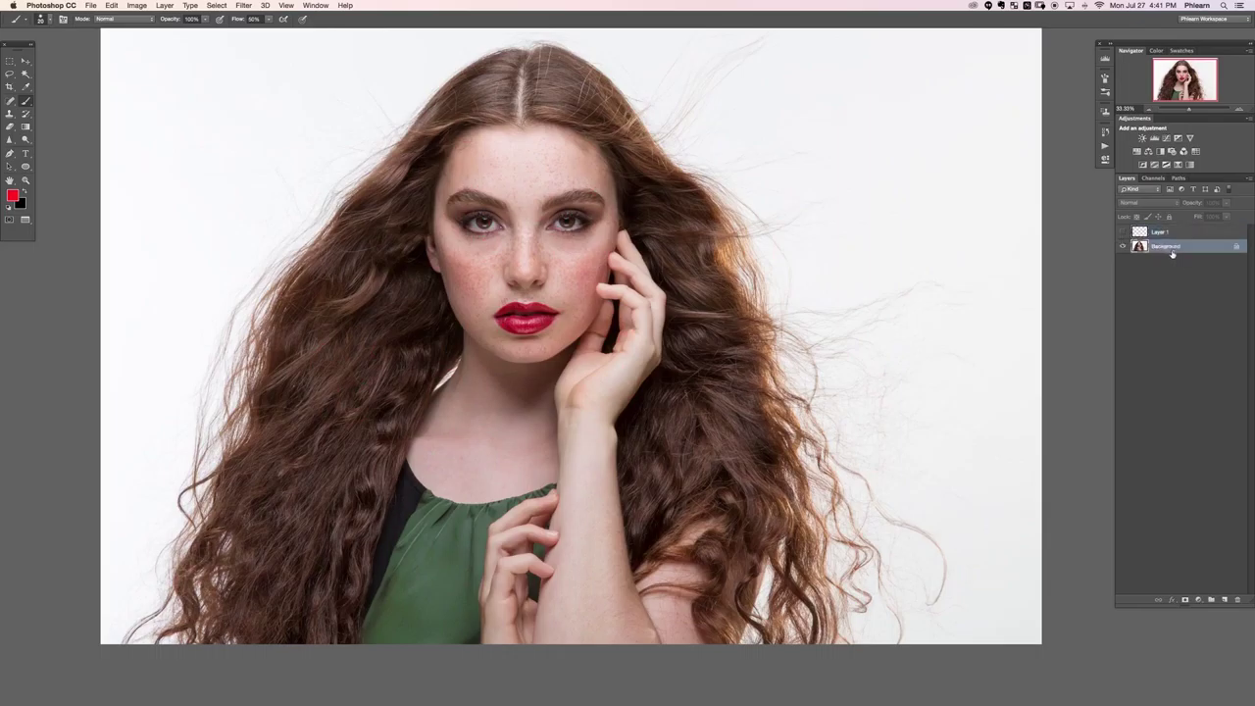
{"action": "key", "text": "super+alt+shift+n"}
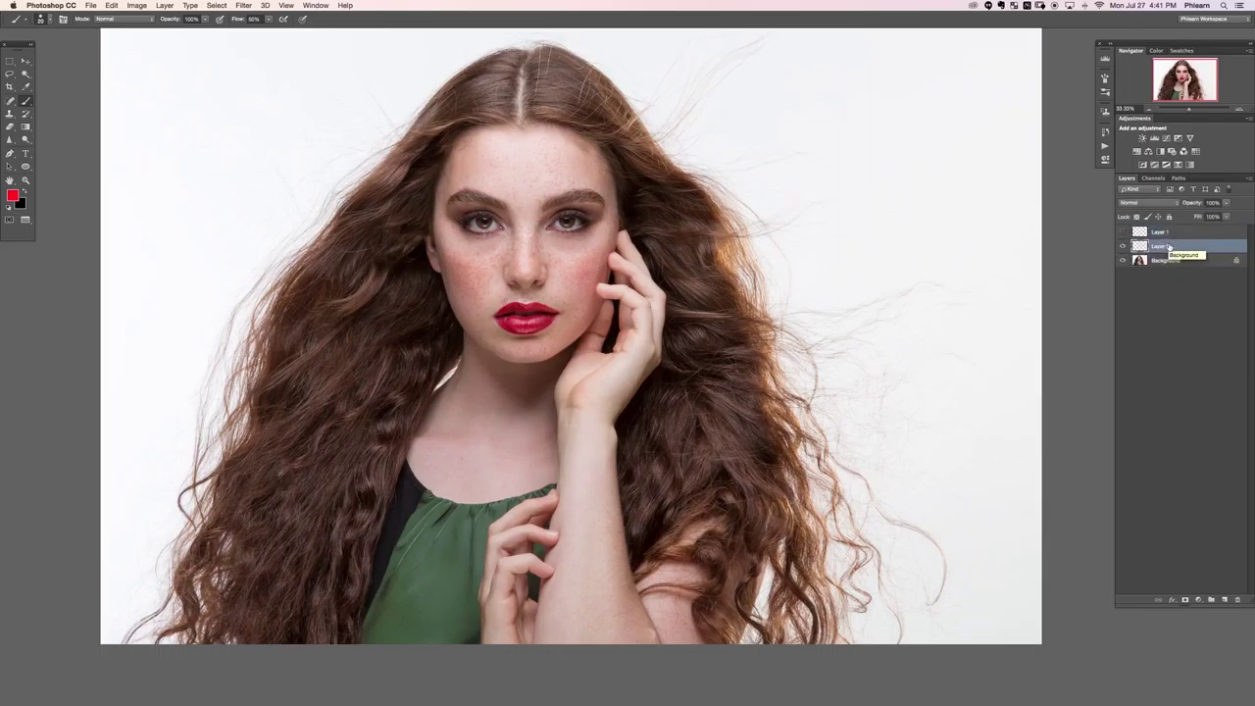
{"action": "key", "text": "super+g"}
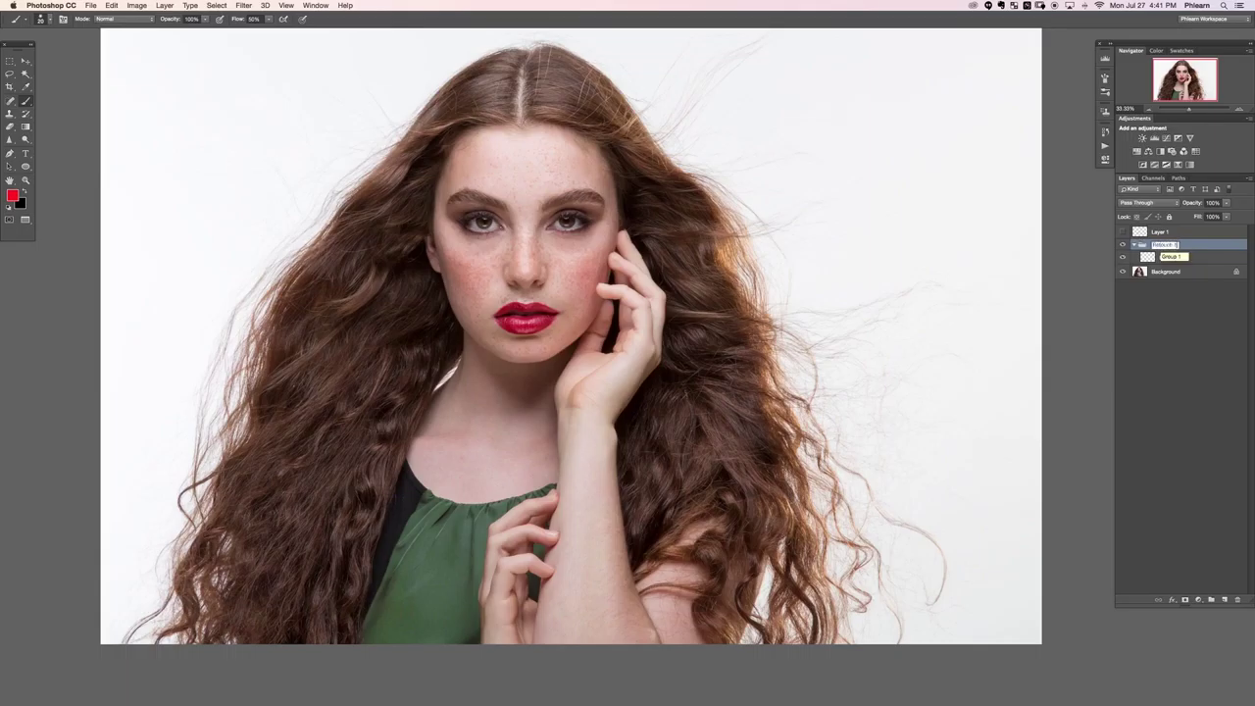
{"action": "left_click", "coordinate": [1219, 261]}
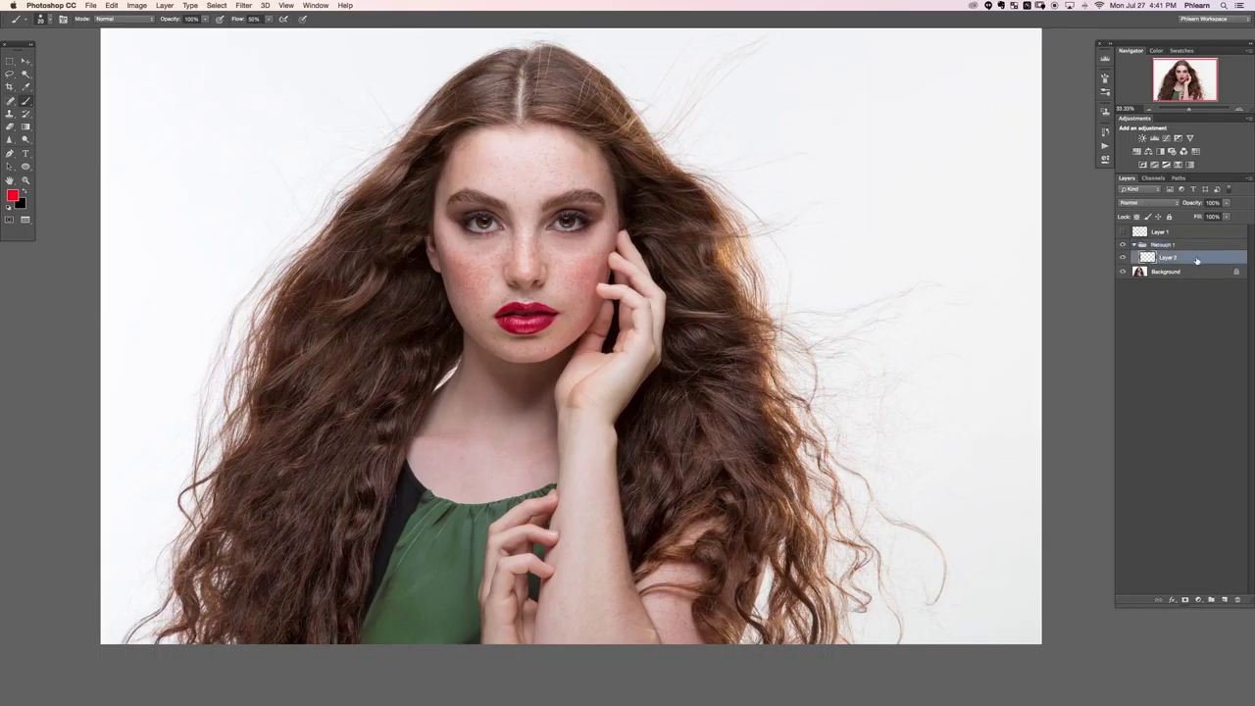
Show the annotation layer again and write "liquify" in red beside the crown, underlined and framed with a box.
{"action": "key", "text": "super+minus"}
{"action": "key", "text": "super+plus"}
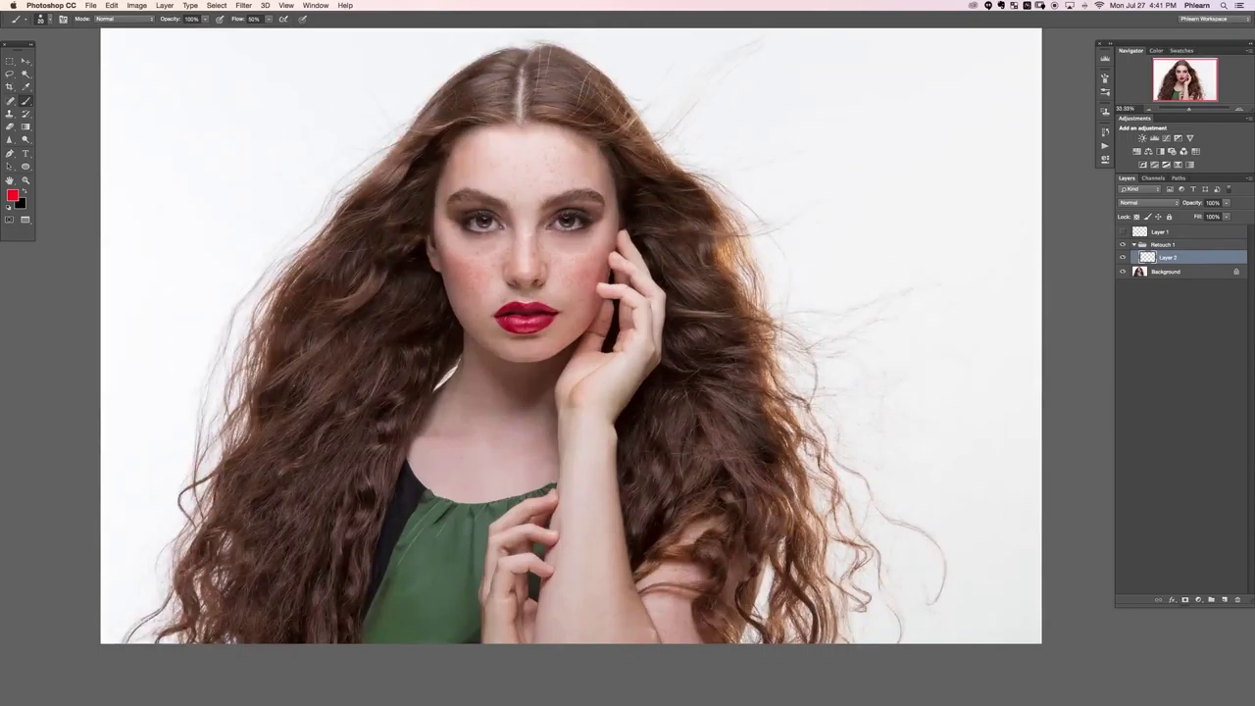
{"action": "left_click", "coordinate": [1123, 231]}
{"action": "left_click", "coordinate": [1163, 231]}
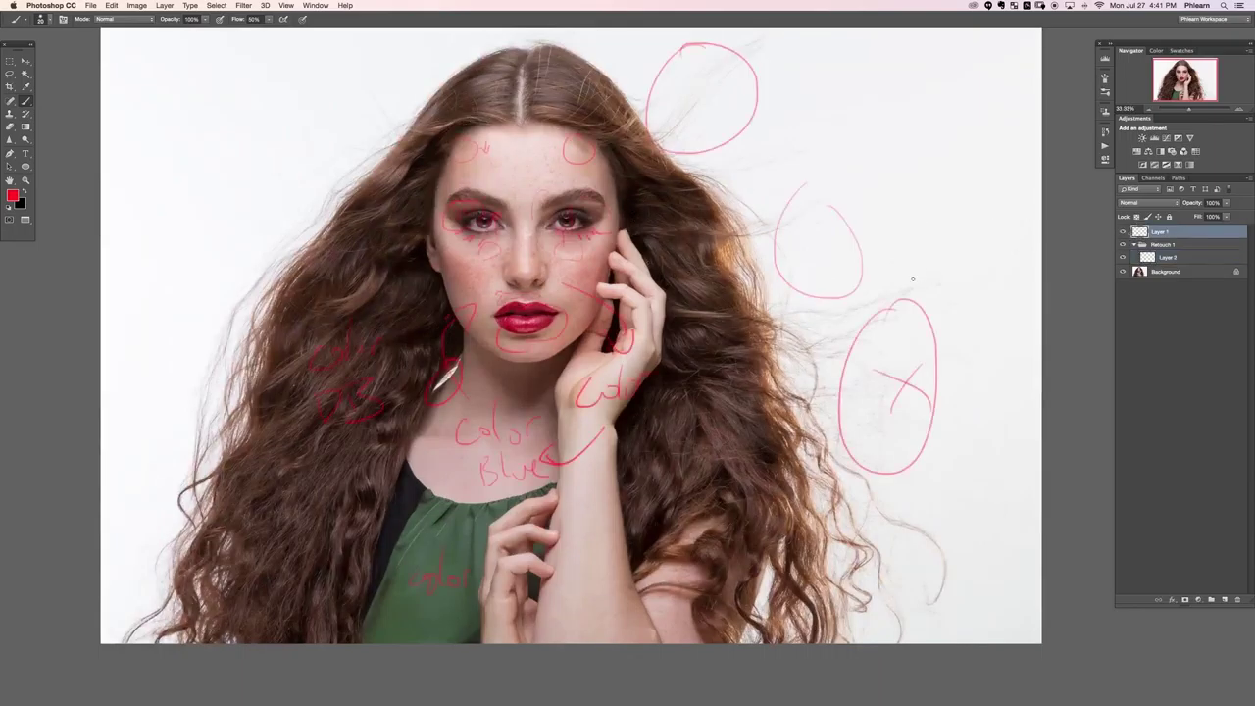
{"action": "left_click_drag", "start_coordinate": [845, 105], "coordinate": [788, 154]}
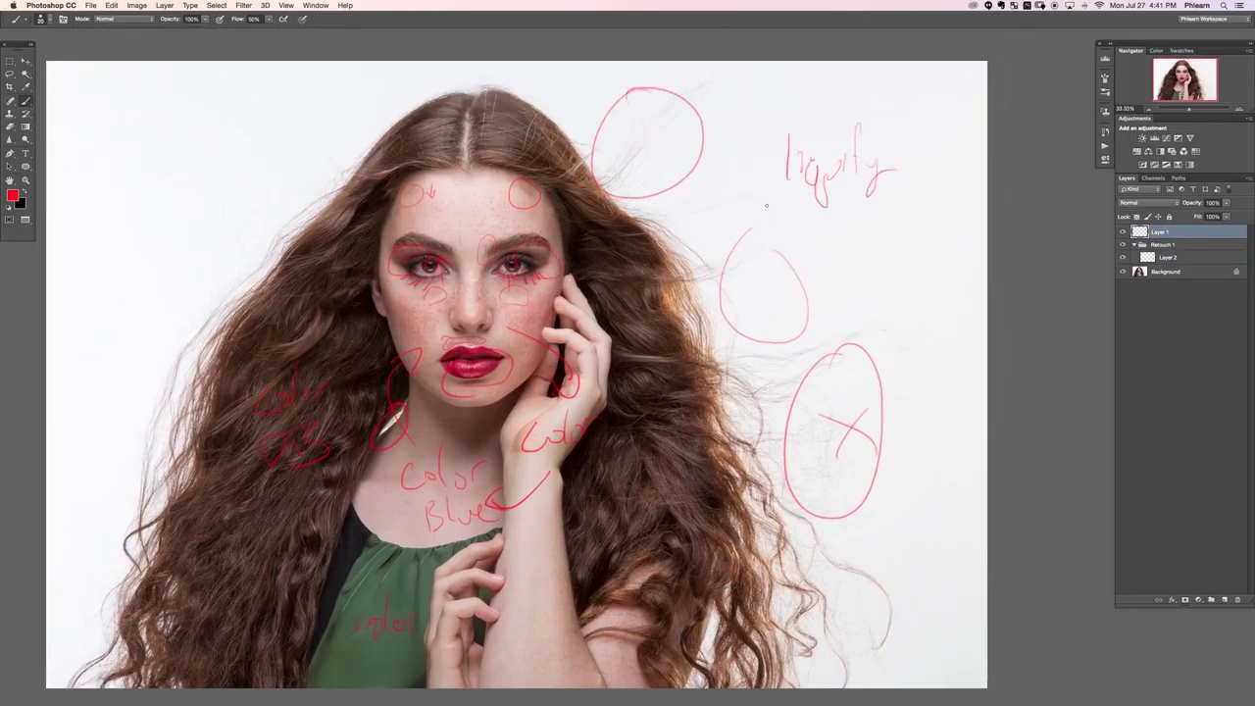
{"action": "left_click_drag", "start_coordinate": [392, 420], "coordinate": [408, 393]}
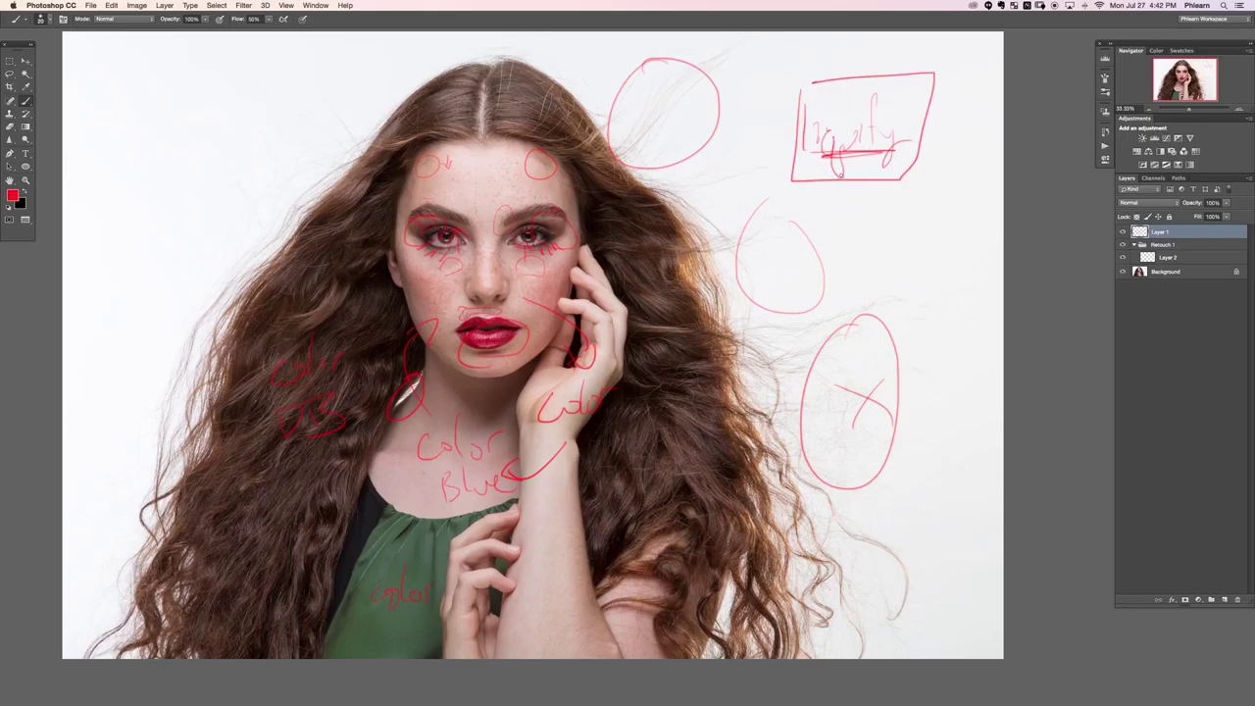
Hide the annotation layer and stamp all visible layers onto the empty layer in the Retouch 1 group.
{"action": "left_click", "coordinate": [1123, 233]}
{"action": "left_click", "coordinate": [1177, 258]}
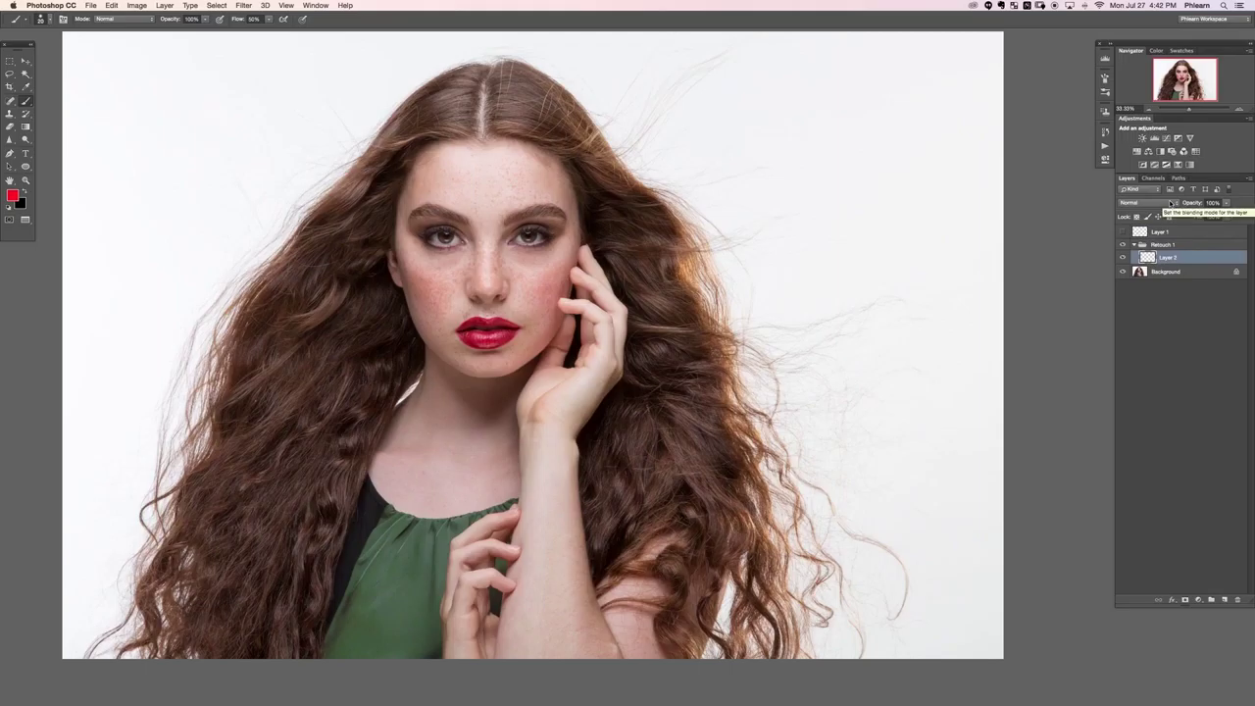
{"action": "key", "text": "alt+shift+super+e"}
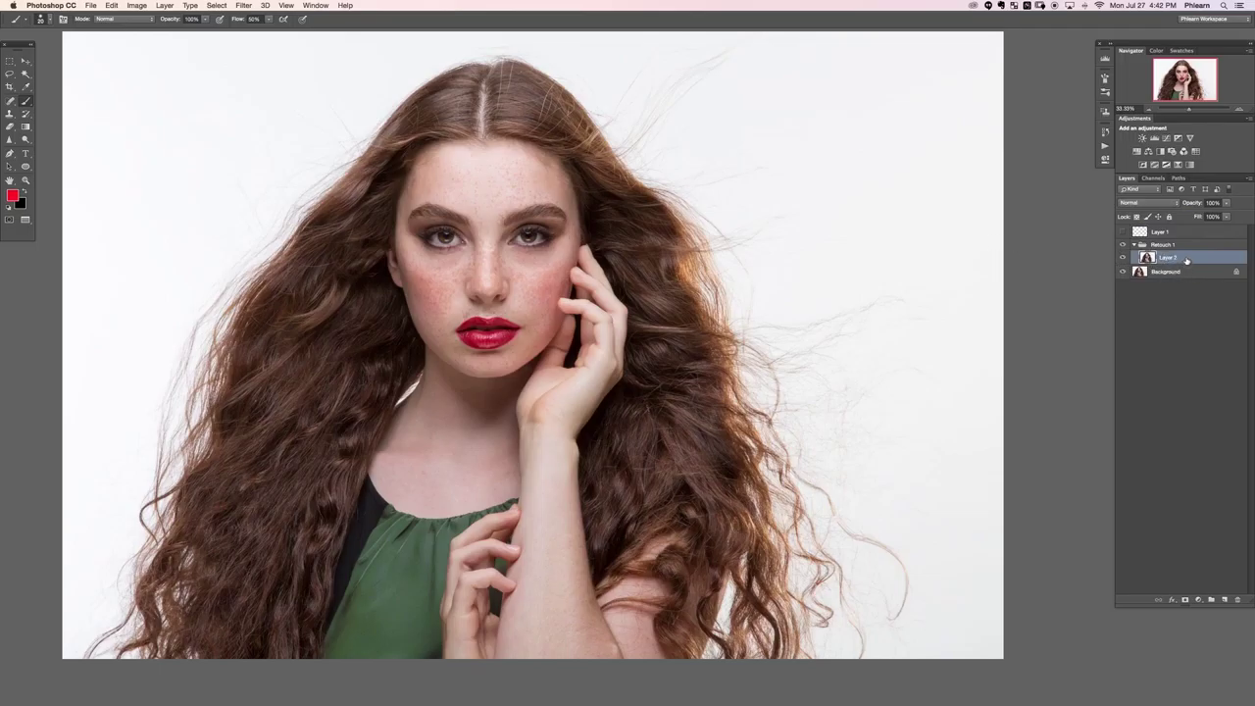
{"action": "key", "text": "v"}
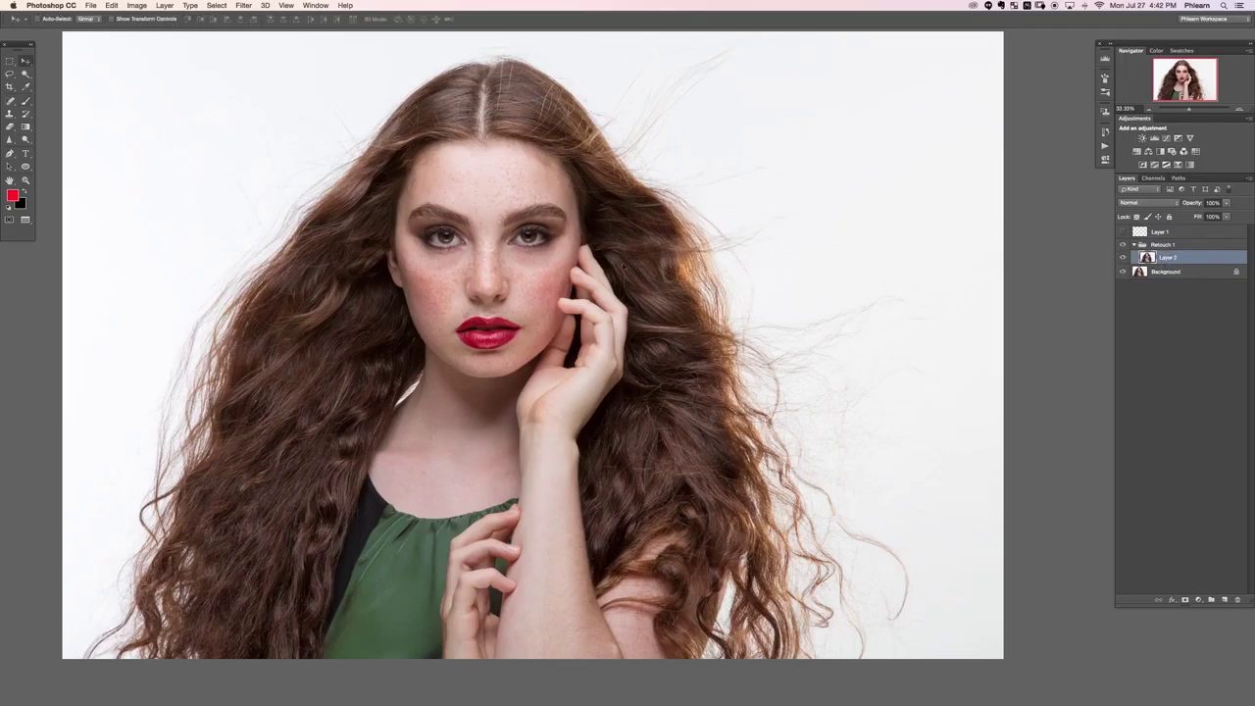
{"action": "mouse_move", "coordinate": [628, 157]}
{"action": "left_mouse_down"}
{"action": "mouse_move", "coordinate": [644, 484]}
{"action": "mouse_move", "coordinate": [893, 419]}
{"action": "mouse_move", "coordinate": [868, 397]}
{"action": "mouse_move", "coordinate": [476, 488]}
{"action": "mouse_move", "coordinate": [546, 434]}
{"action": "mouse_move", "coordinate": [575, 384]}
{"action": "left_mouse_up"}
{"action": "key", "text": "super+z"}
Open the stamped layer in the Liquify filter.
{"action": "left_click_drag", "start_coordinate": [476, 326], "coordinate": [481, 340]}
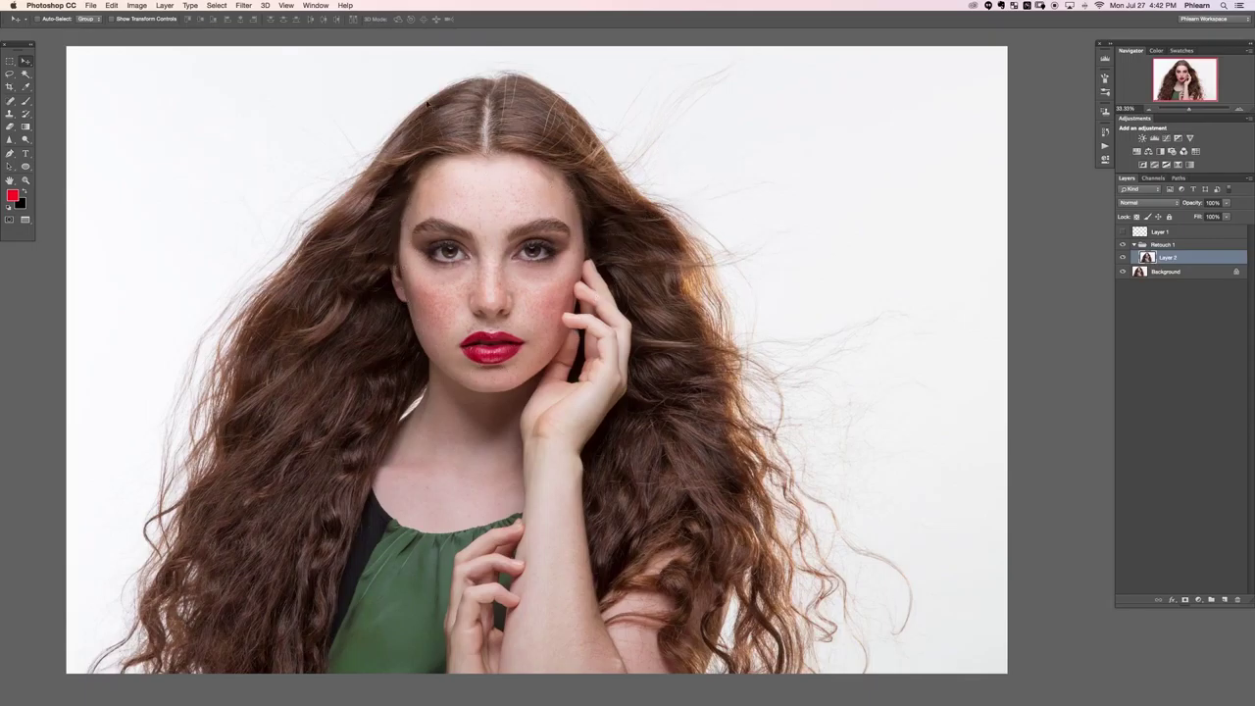
{"action": "left_click", "coordinate": [244, 6]}
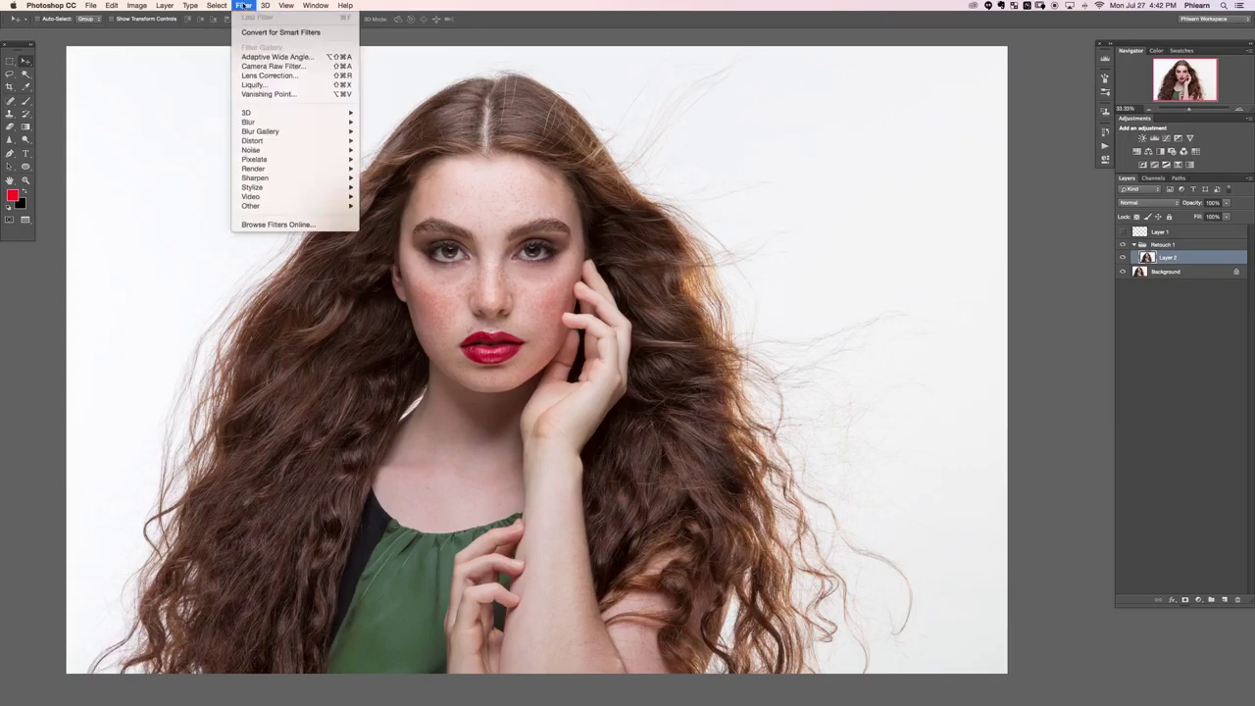
{"action": "left_click", "coordinate": [253, 84]}
{"action": "key", "text": "super+minus"}
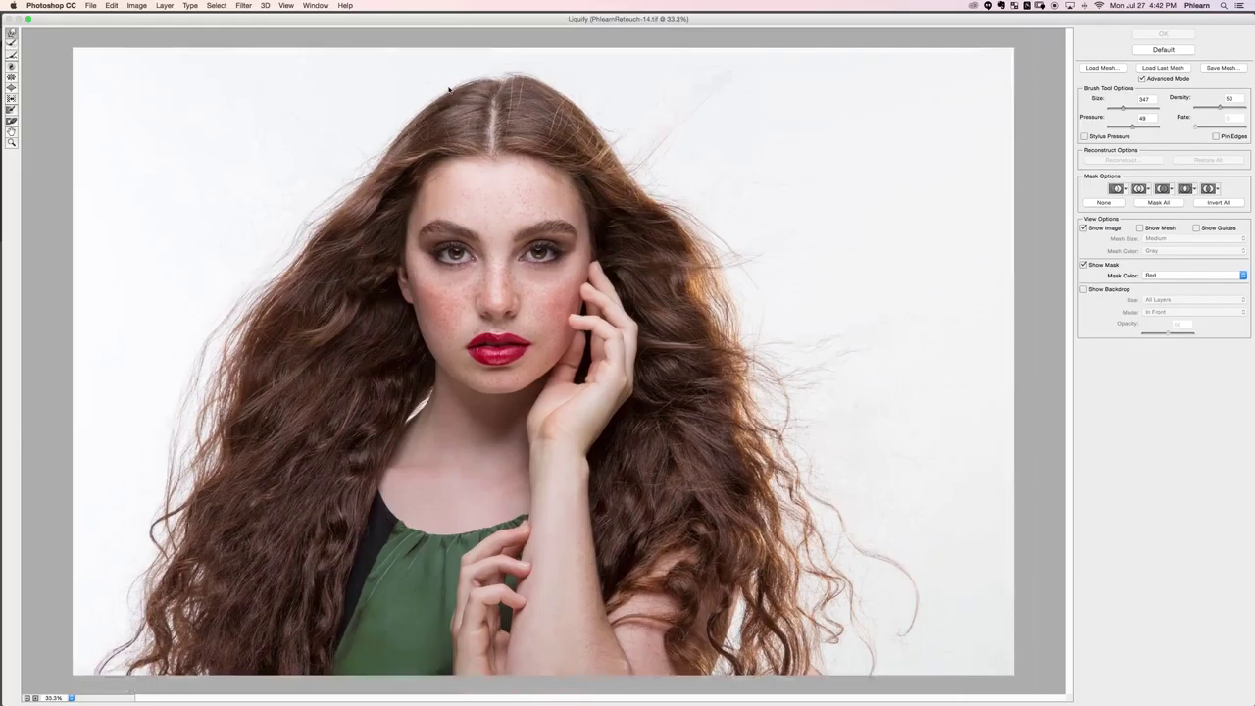
{"action": "key", "text": "super+minus"}
{"action": "key", "text": "super+minus"}
{"action": "key", "text": "super+plus"}
{"action": "key", "text": "super+minus"}
{"action": "key", "text": "super+minus"}
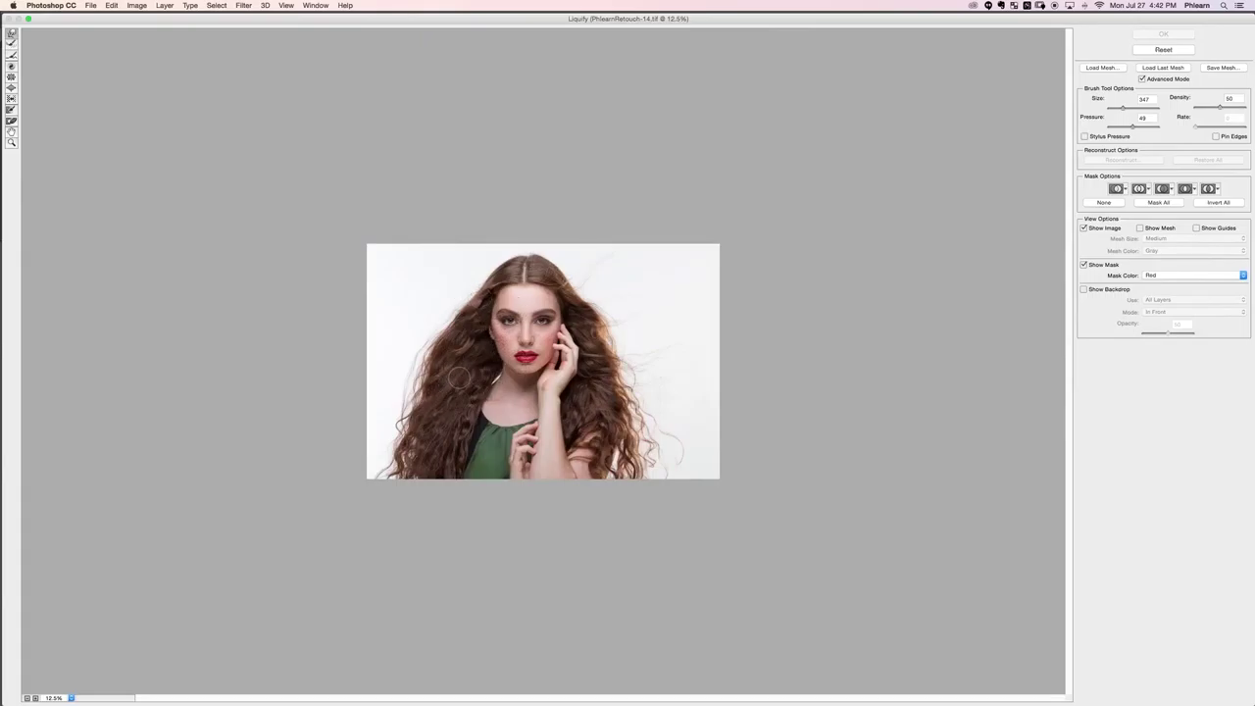
Reshape the outer hair edge on the photo's left side with a large Liquify warp brush, pushing the lower strands inward at size 1601.
{"action": "left_click_drag", "start_coordinate": [439, 382], "coordinate": [477, 382]}
{"action": "left_click_drag", "start_coordinate": [413, 355], "coordinate": [425, 350]}
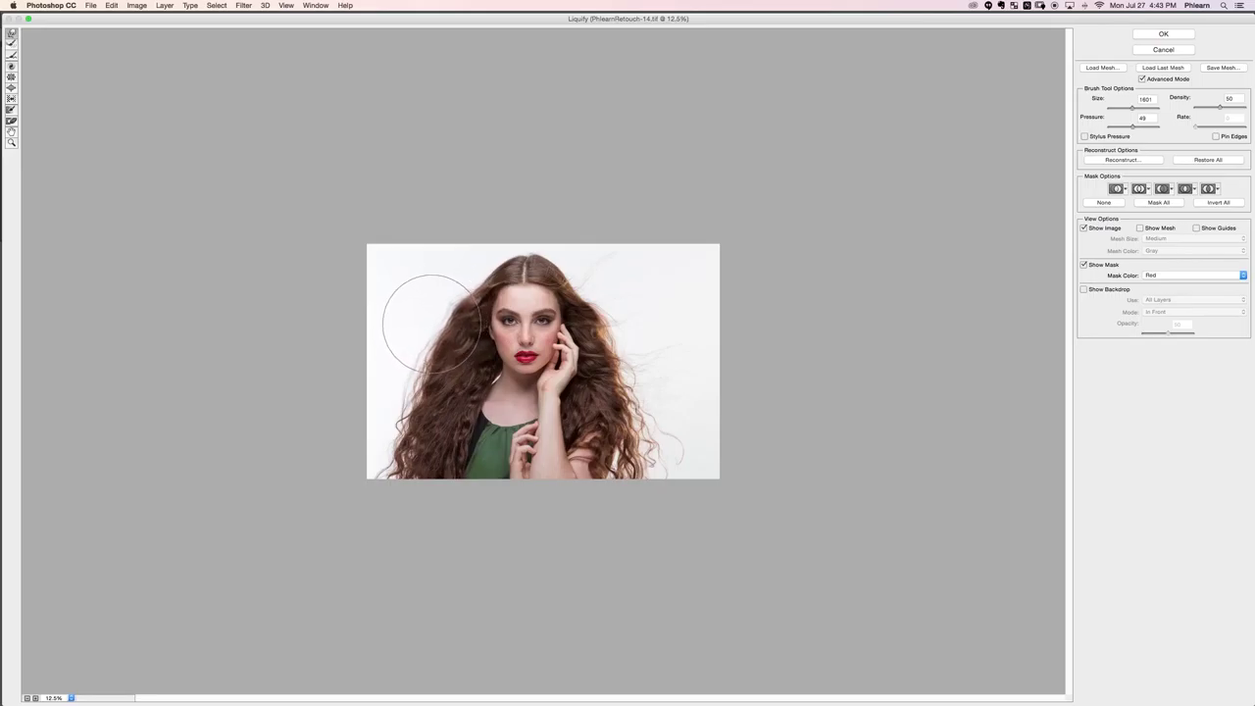
{"action": "mouse_move", "coordinate": [384, 450]}
{"action": "left_mouse_down"}
{"action": "mouse_move", "coordinate": [393, 474]}
{"action": "mouse_move", "coordinate": [393, 415]}
{"action": "left_mouse_up"}
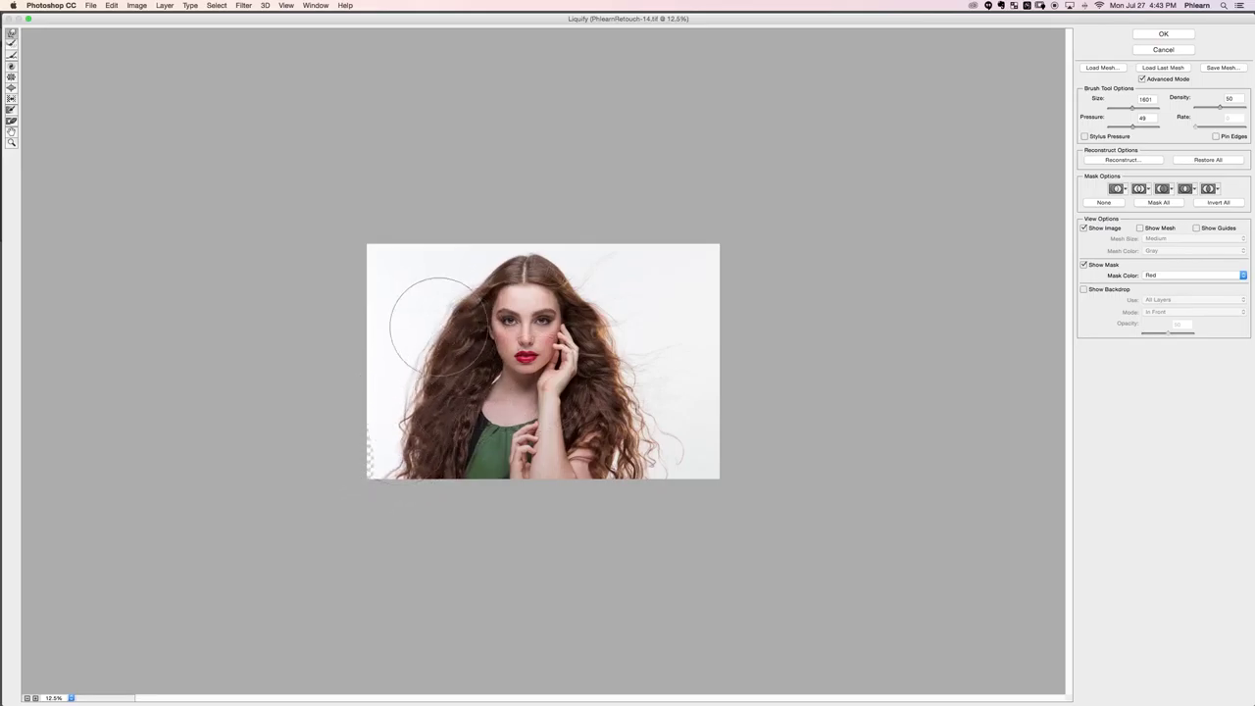
{"action": "left_click_drag", "start_coordinate": [431, 361], "coordinate": [420, 392]}
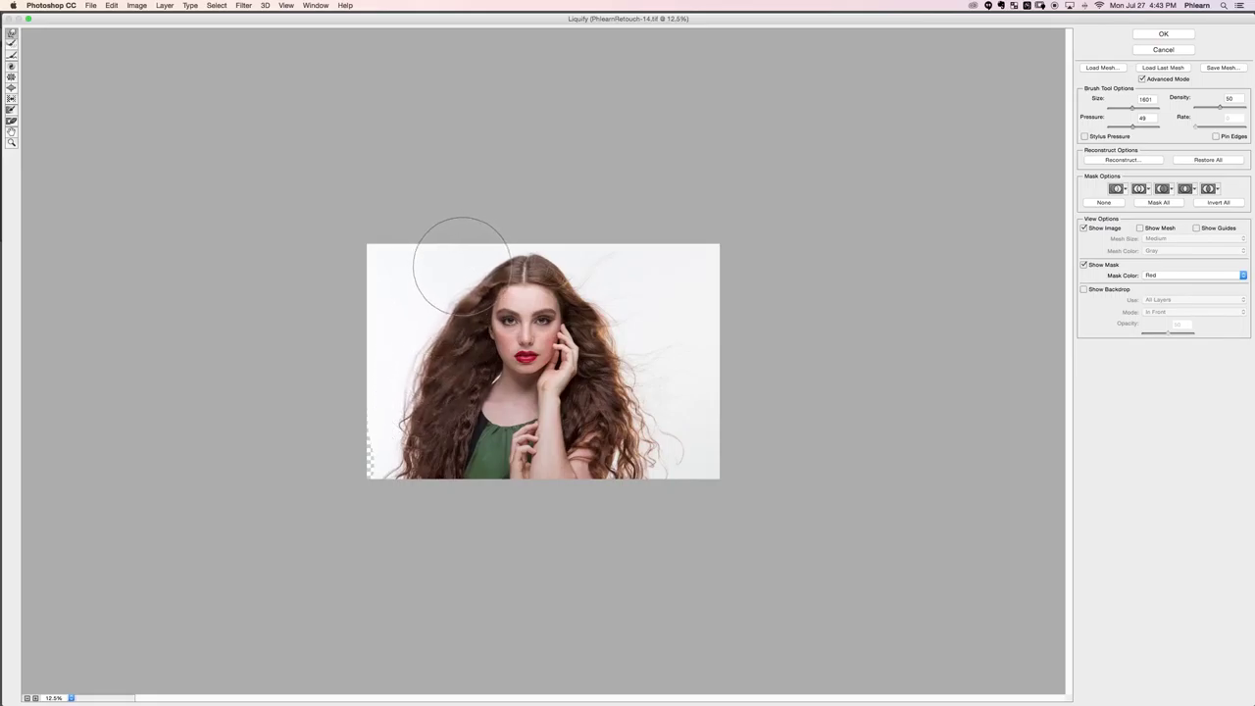
{"action": "left_click_drag", "start_coordinate": [460, 325], "coordinate": [434, 324]}
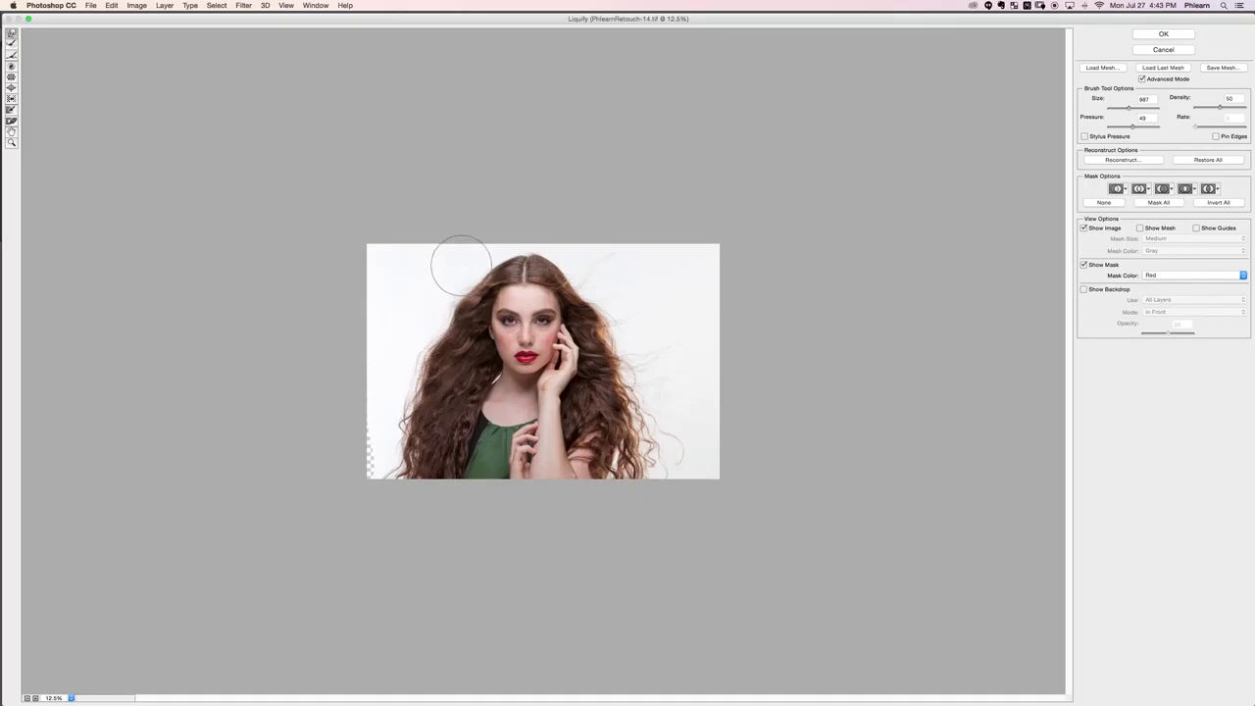
Push the flyaway hairs to the right of the crown in toward the head with the warp brush at size 987.
{"action": "left_click_drag", "start_coordinate": [614, 253], "coordinate": [594, 267]}
{"action": "key", "text": "super+0"}
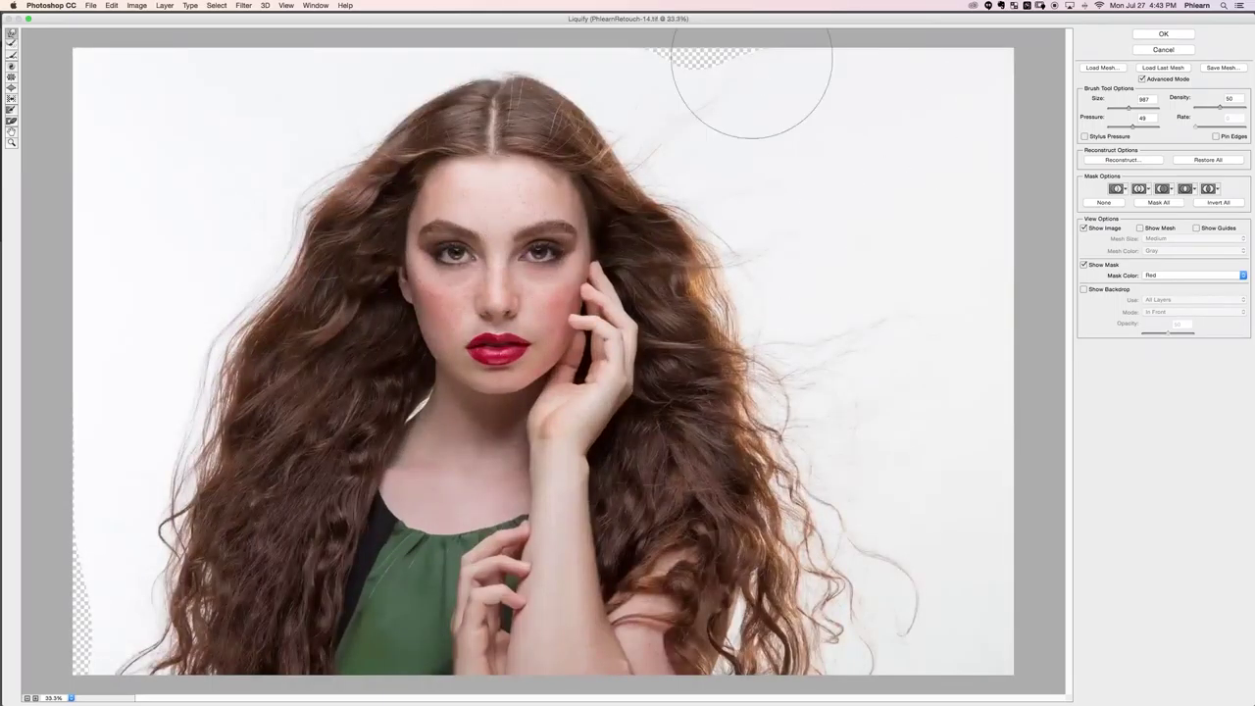
{"action": "mouse_move", "coordinate": [700, 113]}
{"action": "left_mouse_down"}
{"action": "mouse_move", "coordinate": [702, 136]}
{"action": "mouse_move", "coordinate": [724, 135]}
{"action": "mouse_move", "coordinate": [694, 147]}
{"action": "left_mouse_up"}
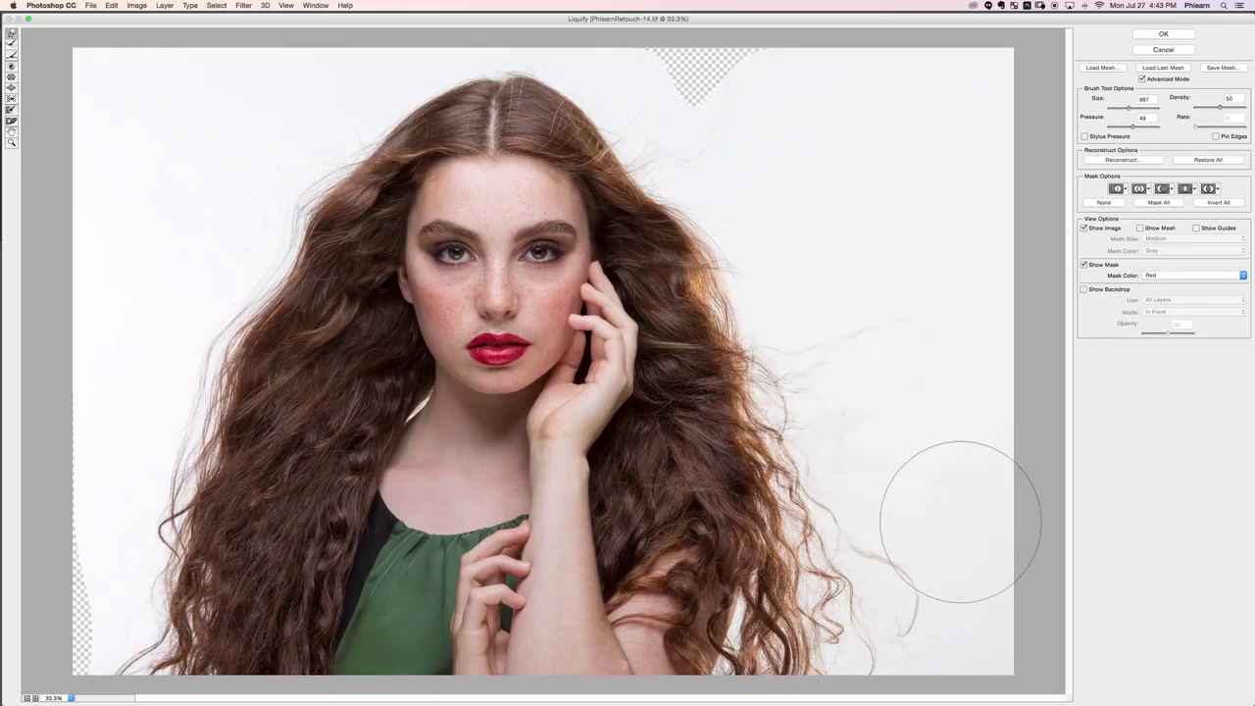
Enlarge the warp brush and push the loose strands outside the lower right hair in toward the body.
{"action": "left_click_drag", "start_coordinate": [892, 518], "coordinate": [1038, 551]}
{"action": "key", "text": "super+minus"}
{"action": "key", "text": "super+minus"}
{"action": "key", "text": "super+minus"}
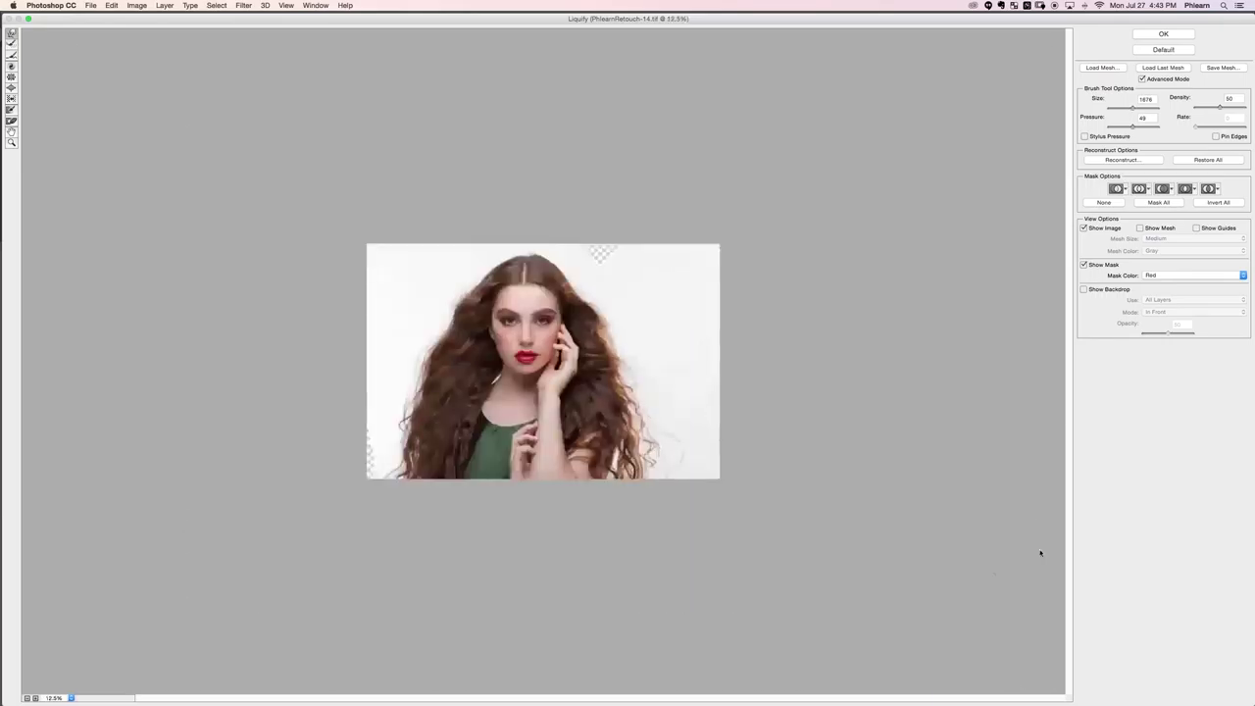
{"action": "mouse_move", "coordinate": [769, 458]}
{"action": "left_mouse_down"}
{"action": "mouse_move", "coordinate": [670, 446]}
{"action": "mouse_move", "coordinate": [692, 465]}
{"action": "mouse_move", "coordinate": [686, 410]}
{"action": "mouse_move", "coordinate": [639, 392]}
{"action": "mouse_move", "coordinate": [650, 387]}
{"action": "mouse_move", "coordinate": [637, 370]}
{"action": "mouse_move", "coordinate": [650, 375]}
{"action": "mouse_move", "coordinate": [625, 387]}
{"action": "left_mouse_up"}
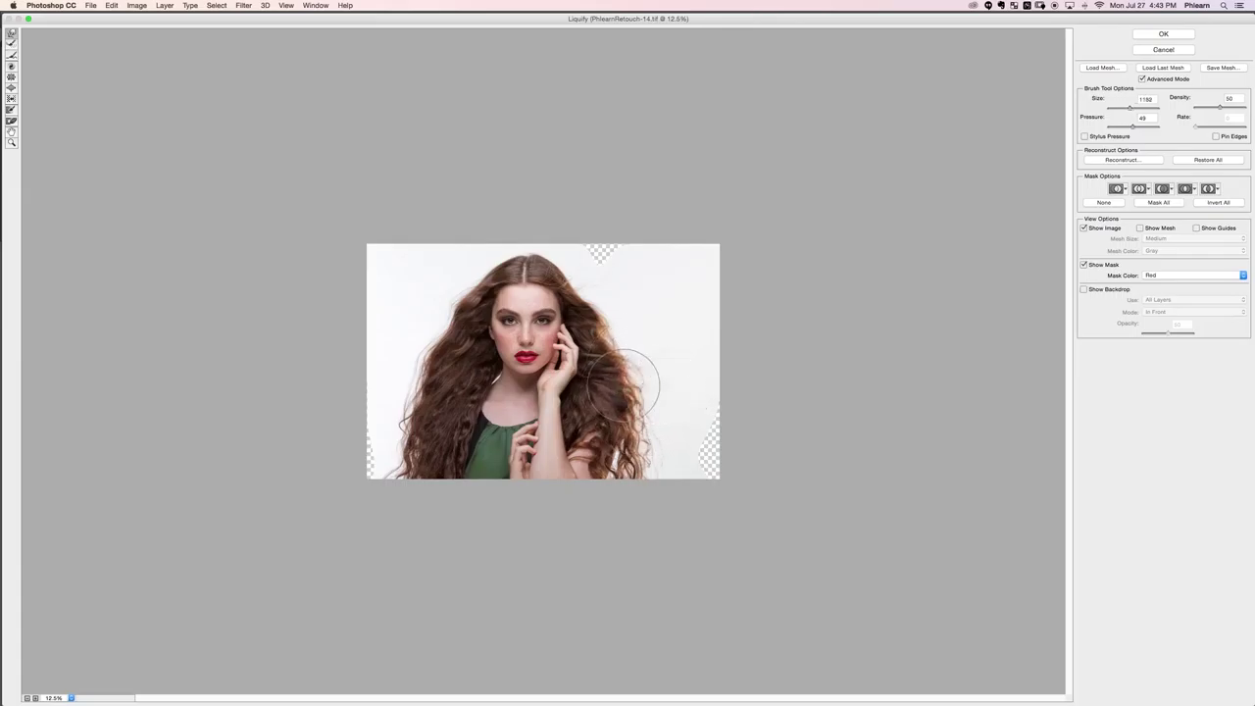
Refine the upper right hair contour and push the lower left hair inward with the warp brush at size 1182.
{"action": "mouse_move", "coordinate": [611, 331]}
{"action": "left_mouse_down"}
{"action": "mouse_move", "coordinate": [597, 266]}
{"action": "mouse_move", "coordinate": [583, 261]}
{"action": "mouse_move", "coordinate": [590, 277]}
{"action": "left_mouse_up"}
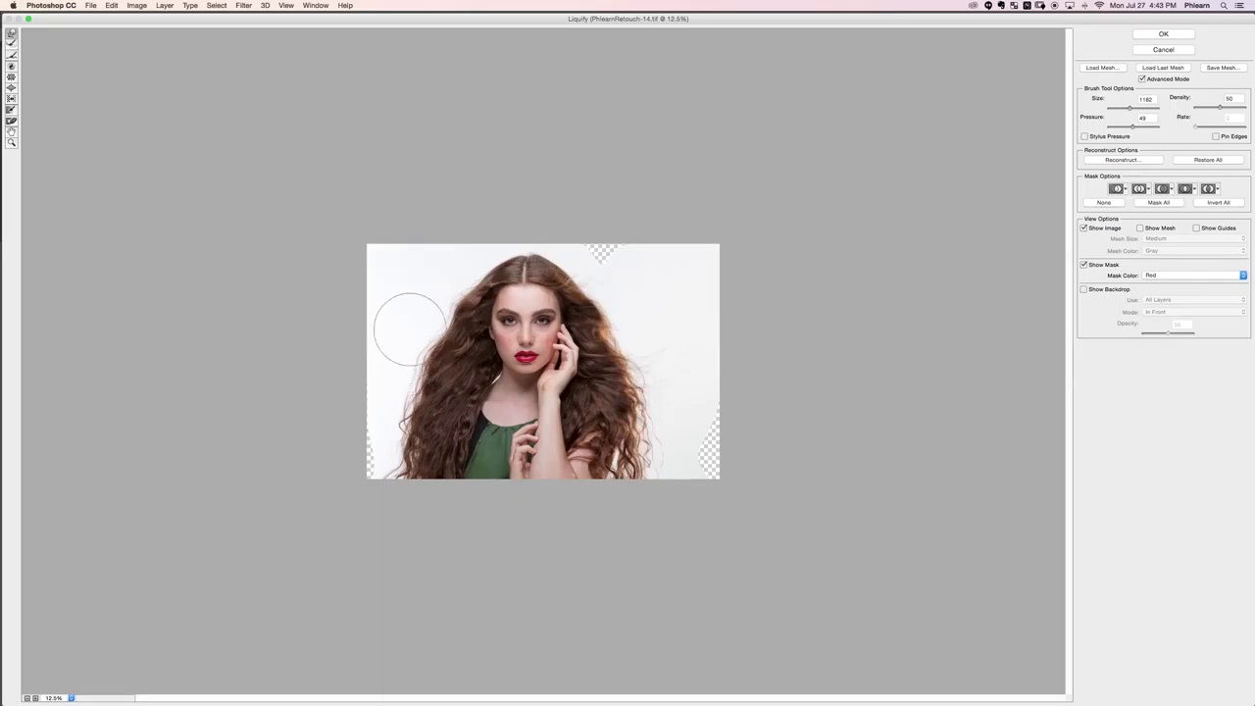
{"action": "mouse_move", "coordinate": [385, 477]}
{"action": "left_mouse_down"}
{"action": "mouse_move", "coordinate": [413, 449]}
{"action": "mouse_move", "coordinate": [398, 409]}
{"action": "mouse_move", "coordinate": [405, 462]}
{"action": "mouse_move", "coordinate": [420, 455]}
{"action": "mouse_move", "coordinate": [413, 408]}
{"action": "mouse_move", "coordinate": [394, 456]}
{"action": "mouse_move", "coordinate": [408, 413]}
{"action": "mouse_move", "coordinate": [409, 458]}
{"action": "mouse_move", "coordinate": [447, 409]}
{"action": "mouse_move", "coordinate": [462, 411]}
{"action": "mouse_move", "coordinate": [459, 397]}
{"action": "mouse_move", "coordinate": [453, 447]}
{"action": "left_mouse_up"}
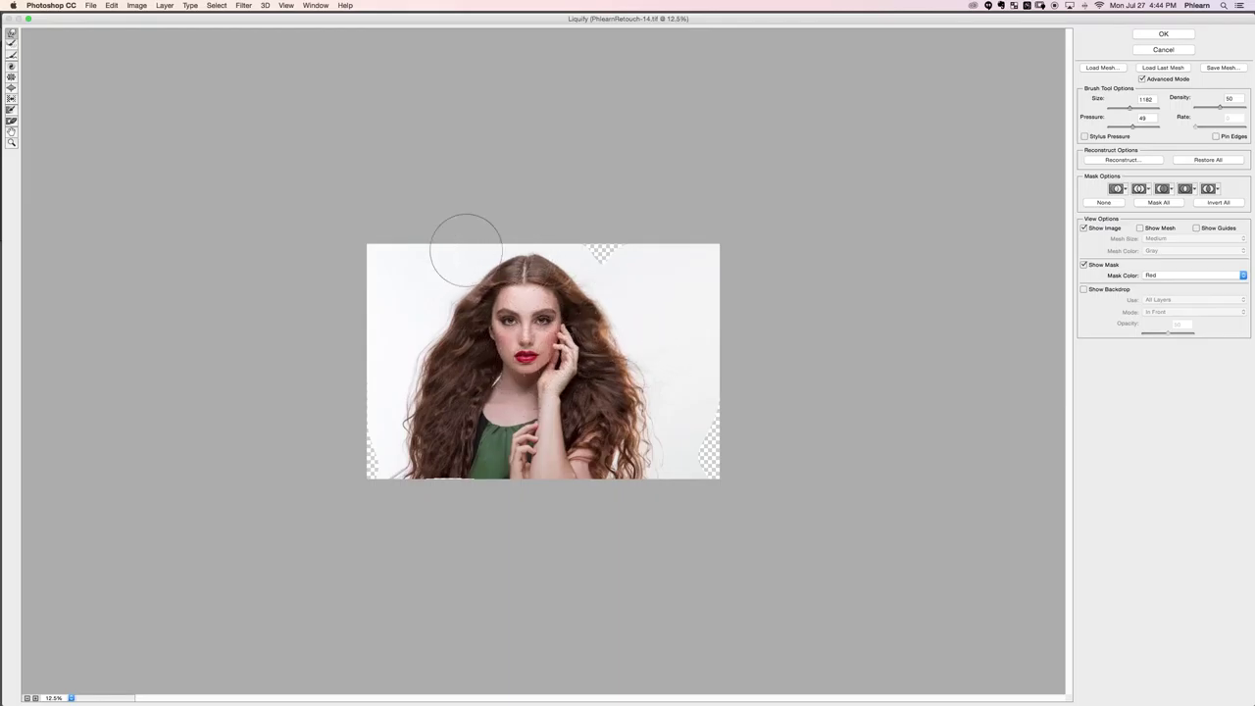
{"action": "scroll", "coordinate": [465, 244], "scroll_direction": "up", "scroll_amount": 3}
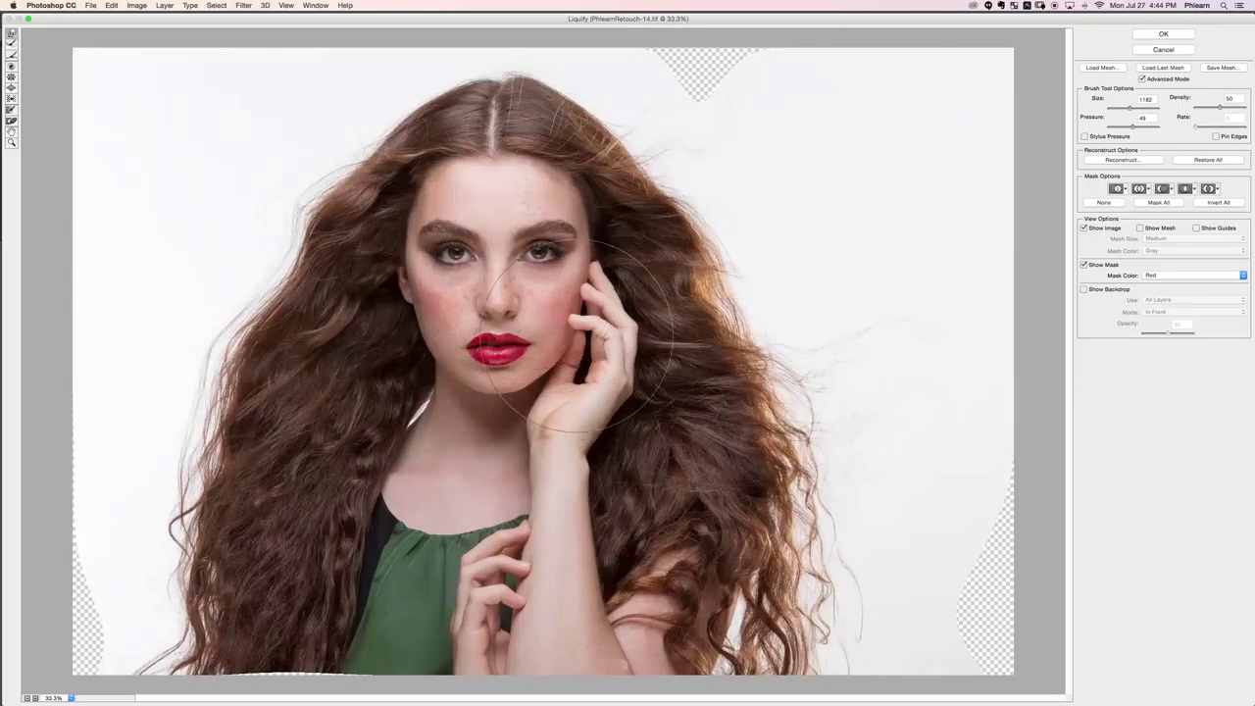
Refine the hair outline on both sides of the crown with the warp brush, using size 903 on the photo's left side.
{"action": "left_click_drag", "start_coordinate": [446, 90], "coordinate": [379, 86]}
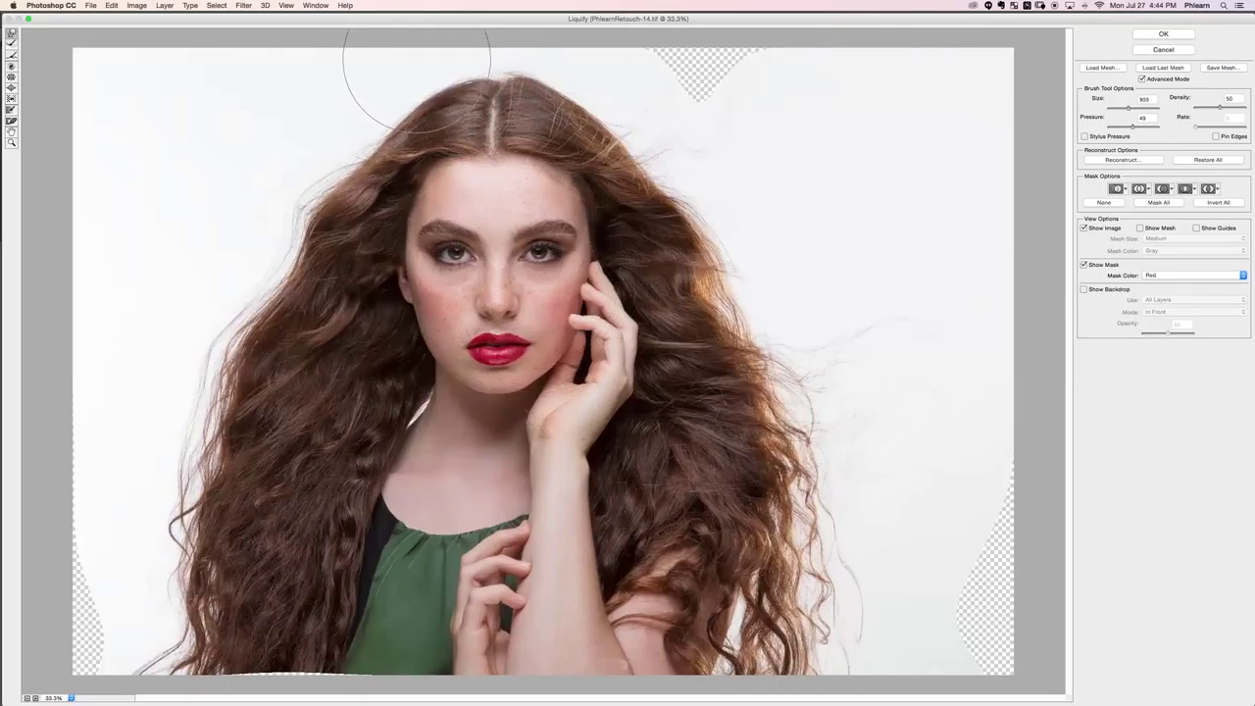
{"action": "left_click_drag", "start_coordinate": [599, 66], "coordinate": [577, 72]}
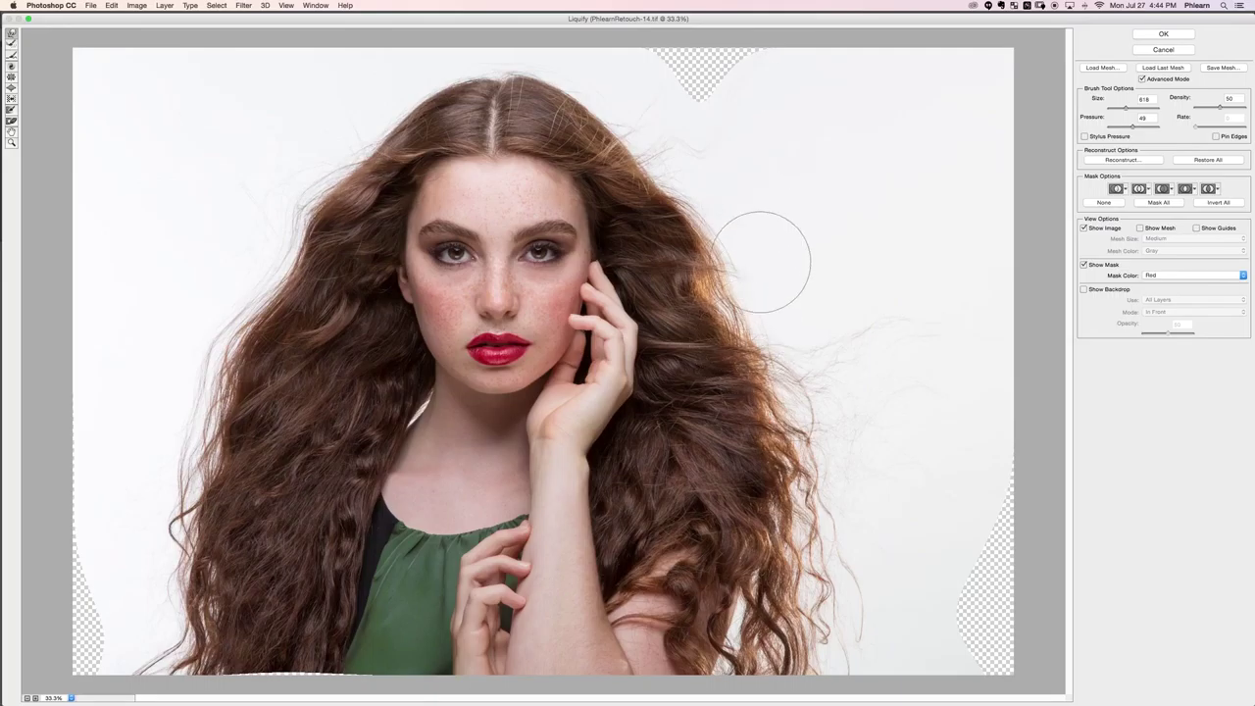
Smooth the bulging palm edge between the thumb and fingers of the raised hand with small warp brushes, sizes 118 to 42.
{"action": "scroll", "coordinate": [679, 278], "scroll_direction": "up", "scroll_amount": 1}
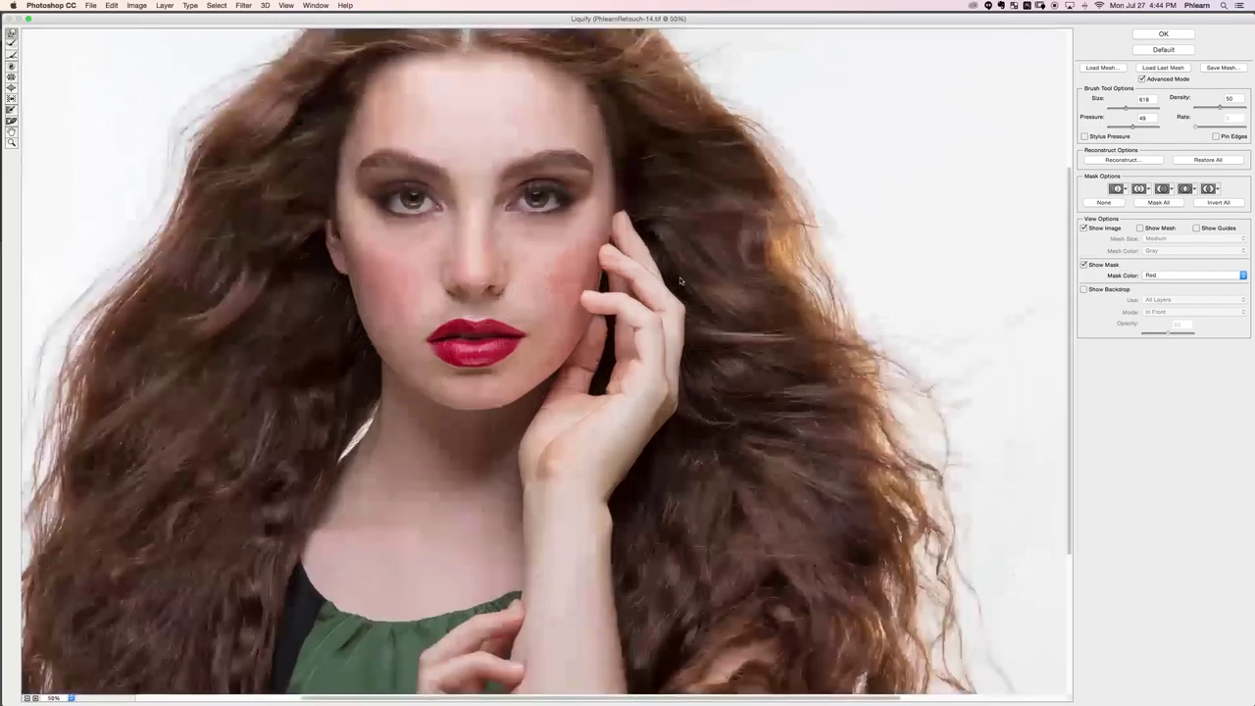
{"action": "scroll", "coordinate": [680, 278], "scroll_direction": "up", "scroll_amount": 1}
{"action": "key", "text": "super+plus"}
{"action": "key", "text": "super+plus"}
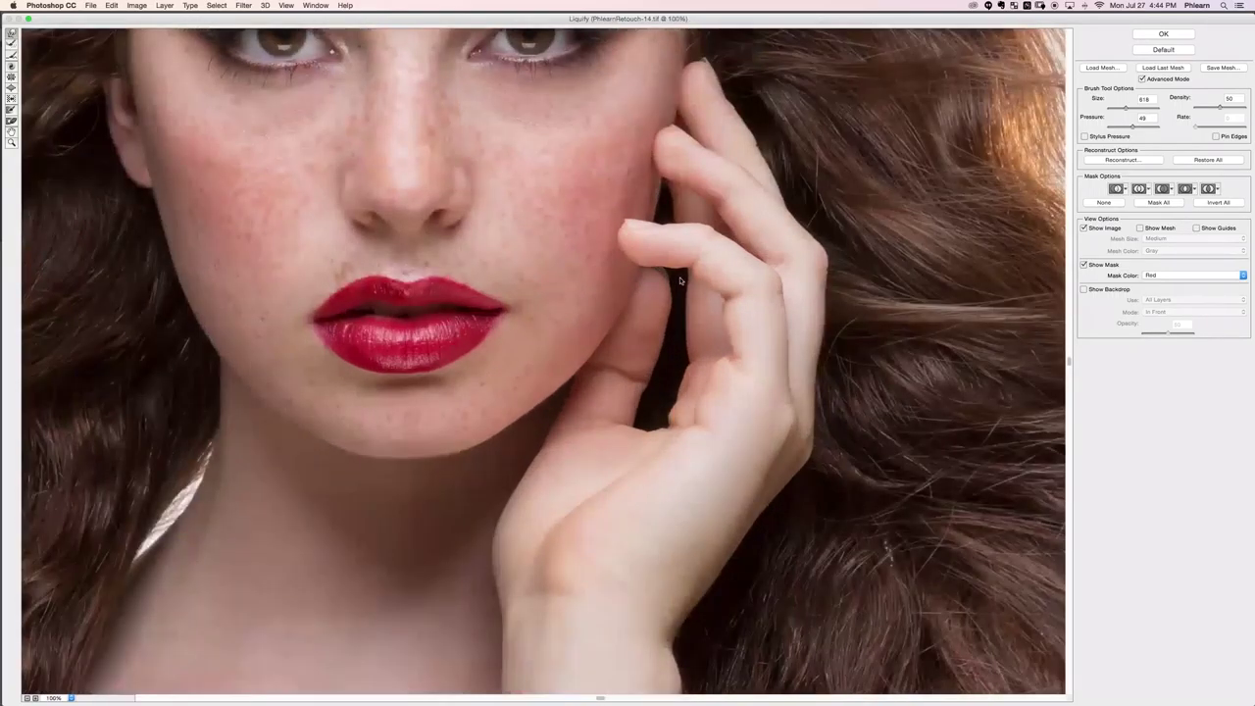
{"action": "left_click_drag", "start_coordinate": [549, 449], "coordinate": [153, 371]}
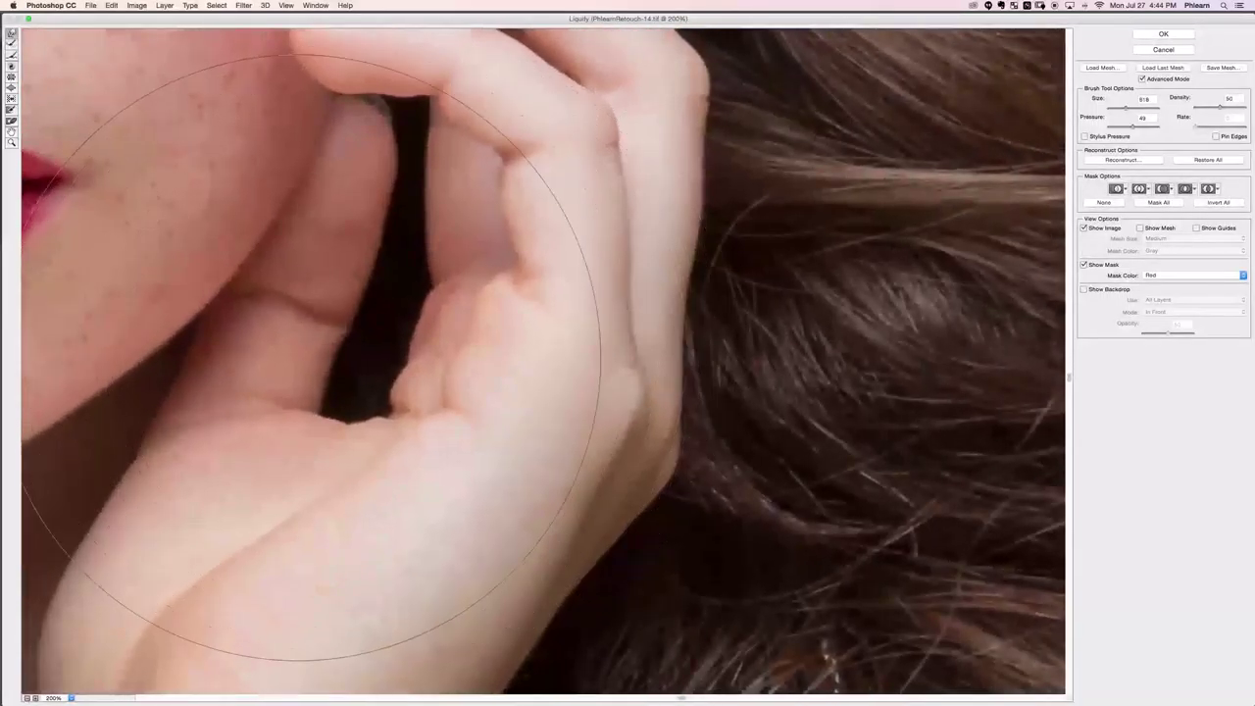
{"action": "left_click_drag", "start_coordinate": [478, 335], "coordinate": [100, 293]}
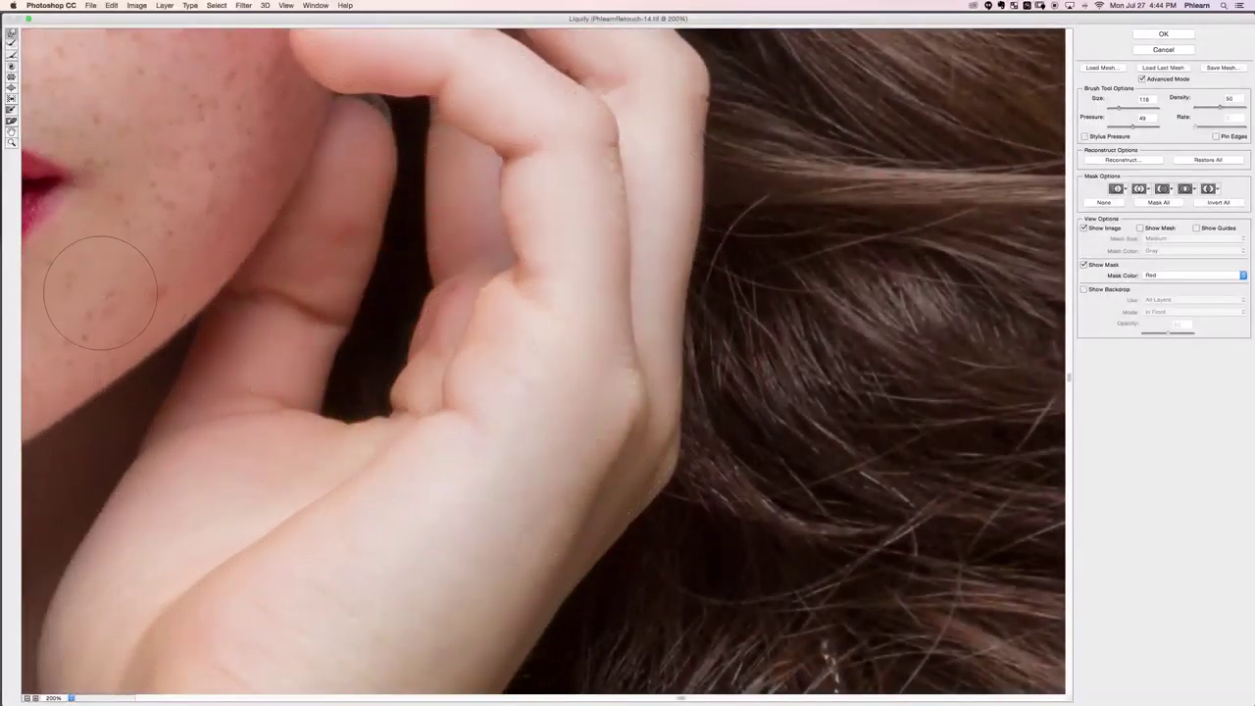
{"action": "left_click_drag", "start_coordinate": [425, 382], "coordinate": [304, 368]}
{"action": "left_click_drag", "start_coordinate": [424, 377], "coordinate": [441, 374]}
{"action": "mouse_move", "coordinate": [368, 390]}
{"action": "left_mouse_down"}
{"action": "mouse_move", "coordinate": [389, 382]}
{"action": "mouse_move", "coordinate": [387, 372]}
{"action": "mouse_move", "coordinate": [379, 393]}
{"action": "mouse_move", "coordinate": [397, 343]}
{"action": "left_mouse_up"}
{"action": "mouse_move", "coordinate": [395, 420]}
{"action": "left_mouse_down"}
{"action": "mouse_move", "coordinate": [369, 396]}
{"action": "mouse_move", "coordinate": [382, 403]}
{"action": "mouse_move", "coordinate": [370, 405]}
{"action": "mouse_move", "coordinate": [404, 386]}
{"action": "left_mouse_up"}
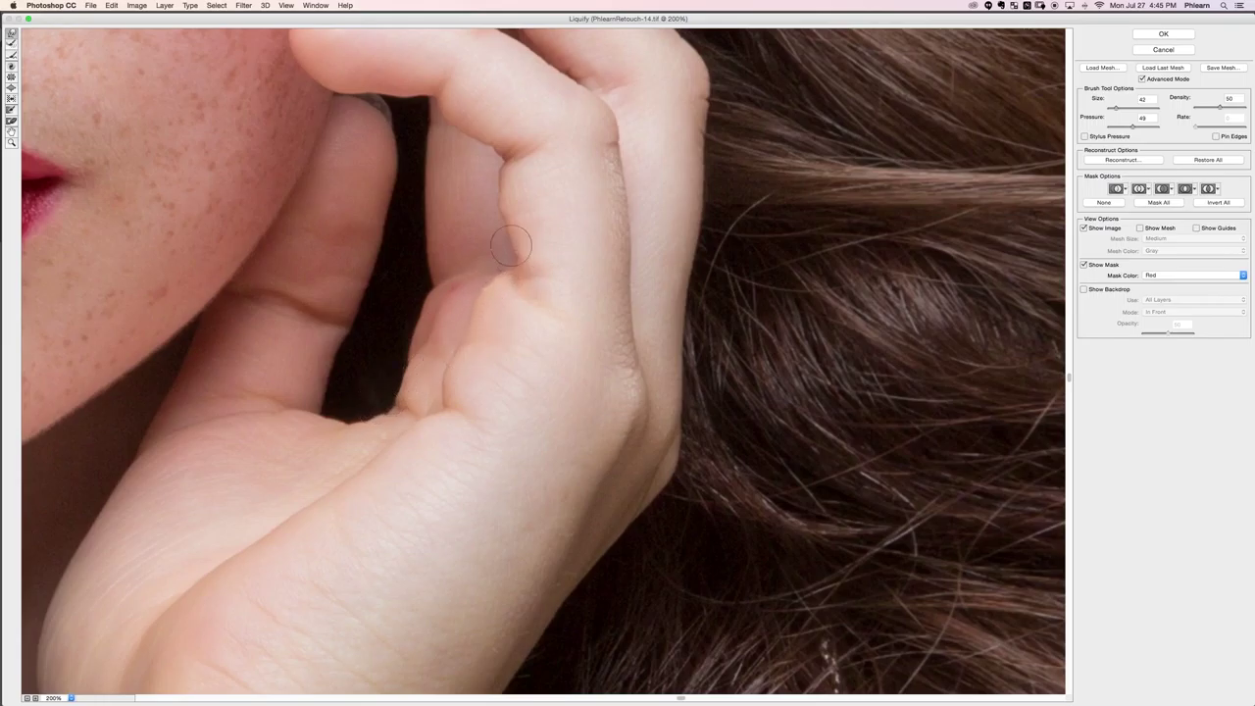
Smooth the contour of the raised wrist and forearm with the warp brush at size 245.
{"action": "key", "text": "super+minus"}
{"action": "key", "text": "super+minus"}
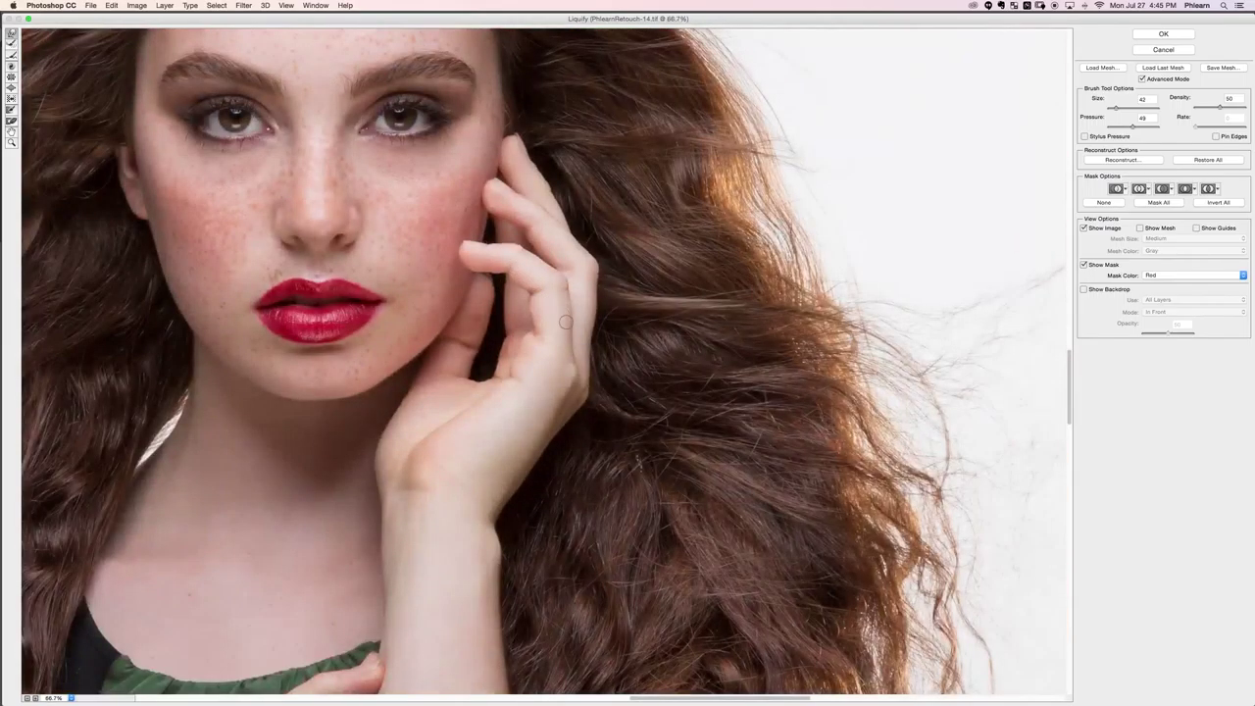
{"action": "left_click_drag", "start_coordinate": [497, 378], "coordinate": [506, 378]}
{"action": "mouse_move", "coordinate": [458, 542]}
{"action": "left_mouse_down"}
{"action": "mouse_move", "coordinate": [471, 284]}
{"action": "mouse_move", "coordinate": [496, 282]}
{"action": "left_mouse_up"}
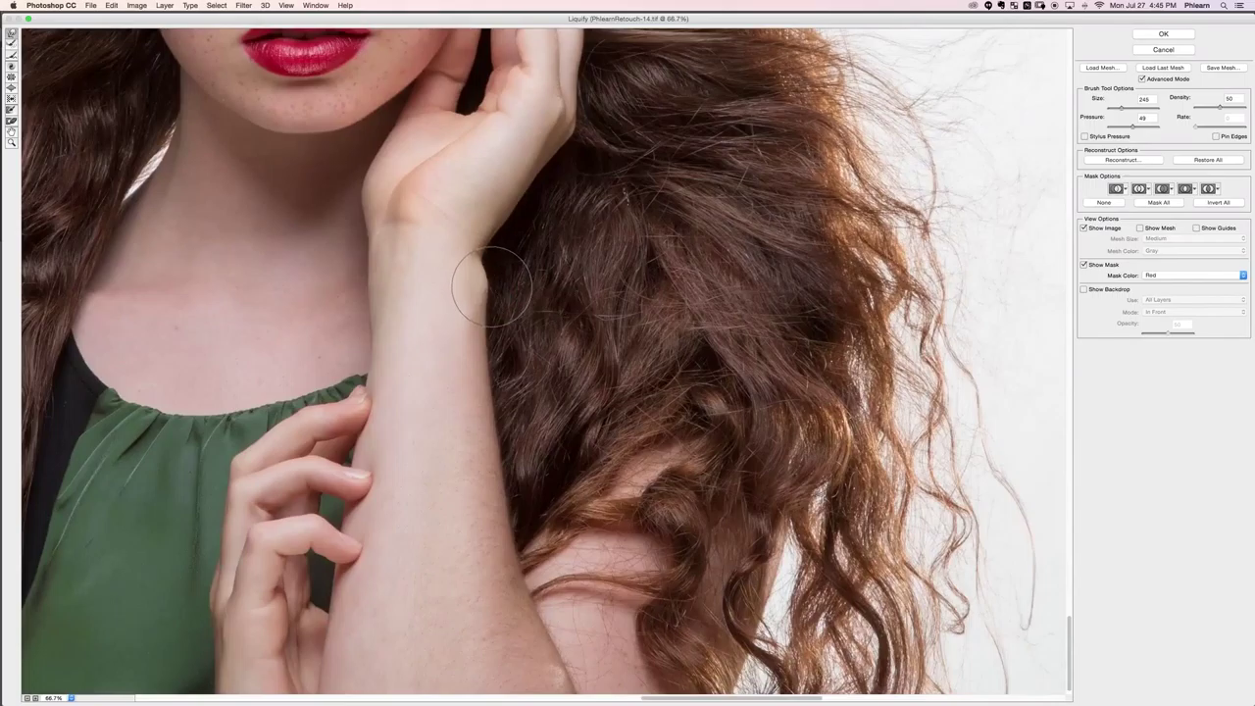
{"action": "mouse_move", "coordinate": [421, 488]}
{"action": "left_mouse_down"}
{"action": "mouse_move", "coordinate": [395, 437]}
{"action": "mouse_move", "coordinate": [460, 458]}
{"action": "mouse_move", "coordinate": [752, 488]}
{"action": "left_mouse_up"}
{"action": "mouse_move", "coordinate": [605, 199]}
{"action": "left_mouse_down"}
{"action": "mouse_move", "coordinate": [500, 390]}
{"action": "mouse_move", "coordinate": [415, 485]}
{"action": "left_mouse_up"}
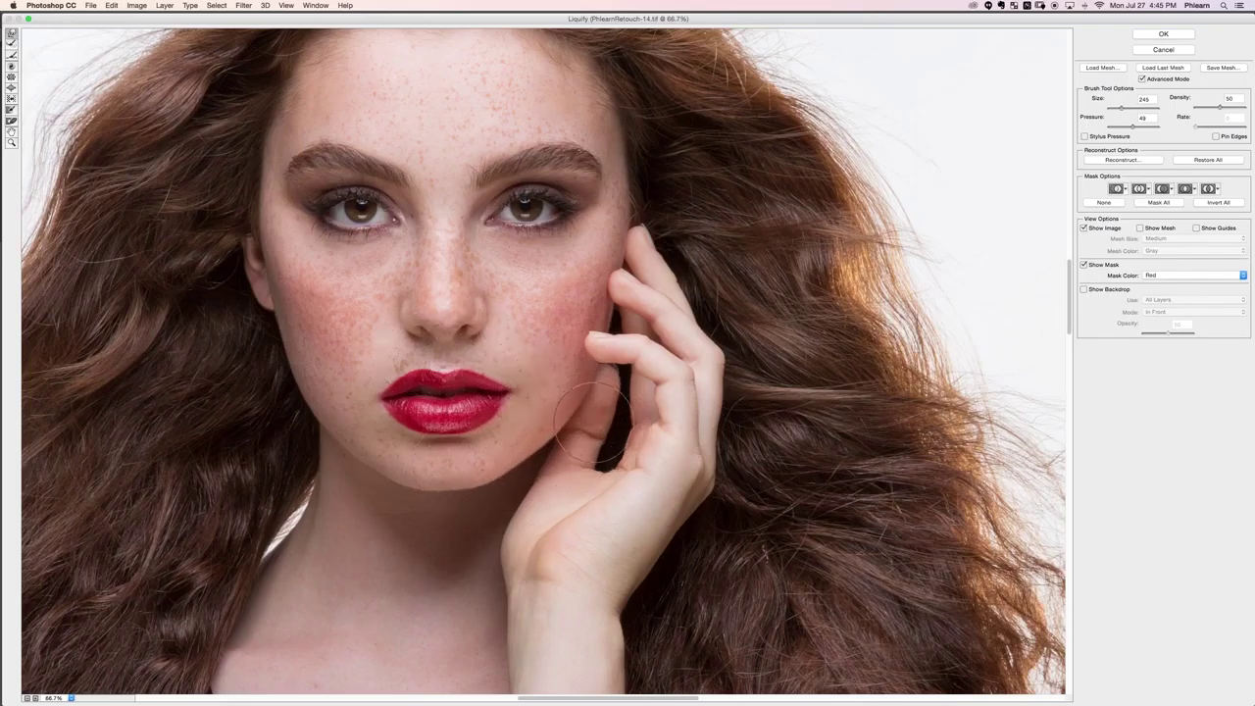
{"action": "mouse_move", "coordinate": [446, 362]}
{"action": "left_mouse_down"}
{"action": "mouse_move", "coordinate": [420, 364]}
{"action": "mouse_move", "coordinate": [437, 367]}
{"action": "left_mouse_up"}
{"action": "key", "text": "ctrl+z"}
{"action": "key", "text": "super+minus"}
{"action": "key", "text": "super+minus"}
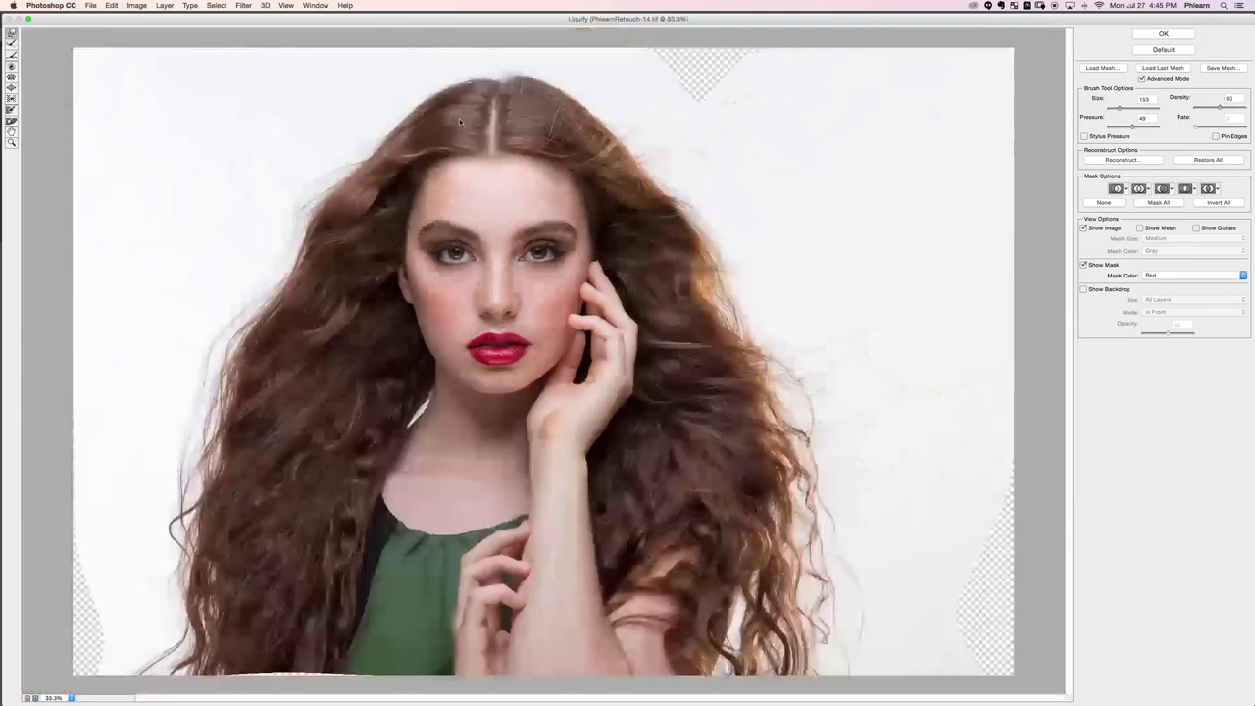
Reshape the green top's neckline beside the forearm with the warp brush at sizes 478 and 421.
{"action": "left_click_drag", "start_coordinate": [543, 228], "coordinate": [590, 223]}
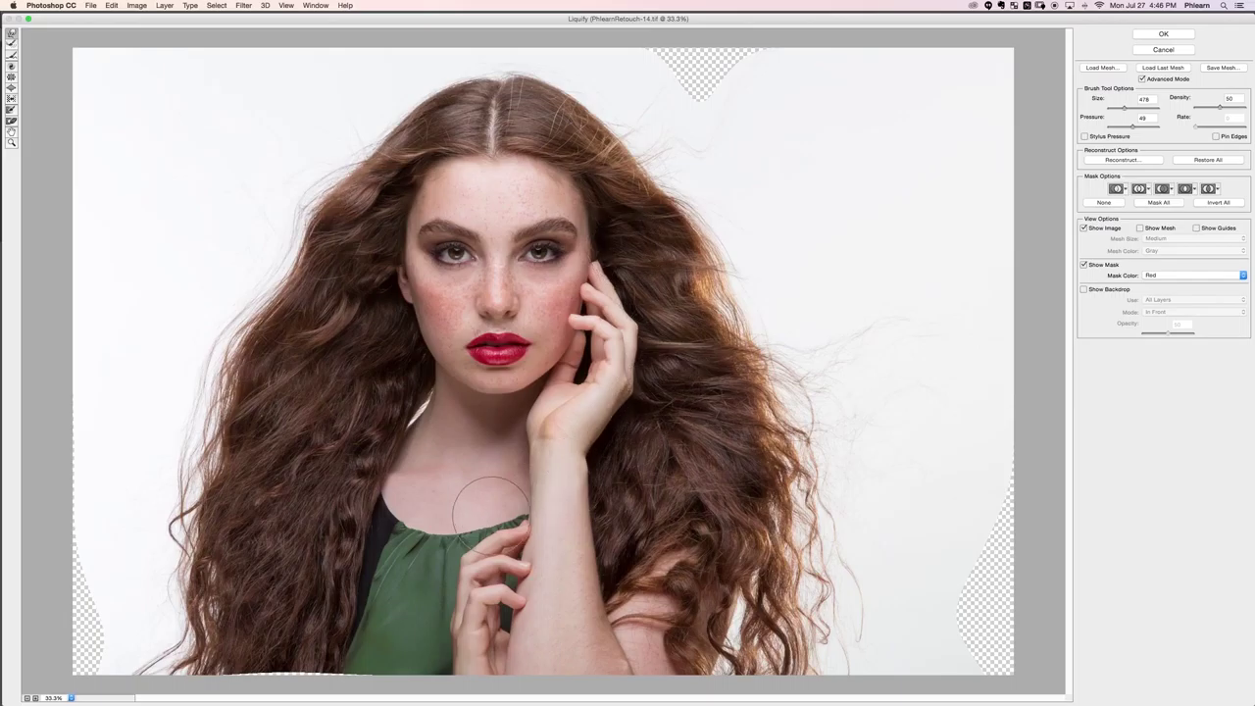
{"action": "key", "text": "super+plus"}
{"action": "left_click_drag", "start_coordinate": [318, 368], "coordinate": [369, 74]}
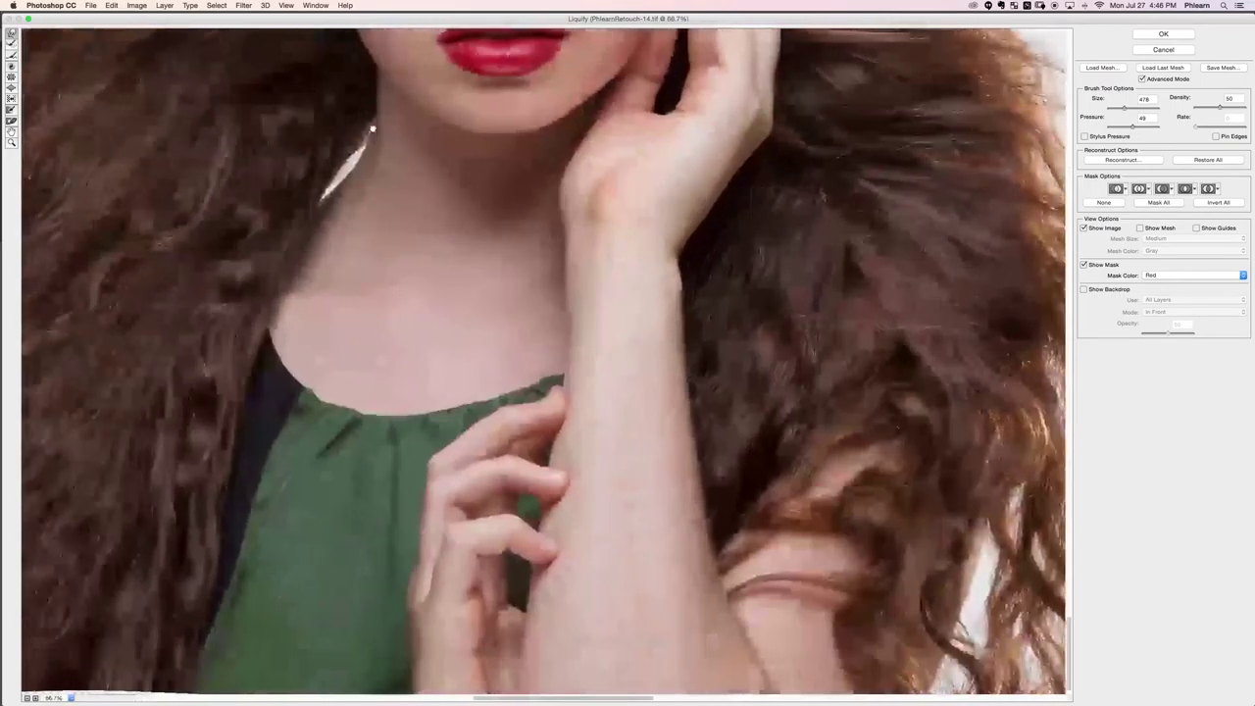
{"action": "left_click_drag", "start_coordinate": [535, 377], "coordinate": [474, 378], "text": "ctrl+alt"}
{"action": "left_click_drag", "start_coordinate": [331, 406], "coordinate": [406, 406]}
{"action": "key", "text": "super+minus"}
{"action": "key", "text": "super+minus"}
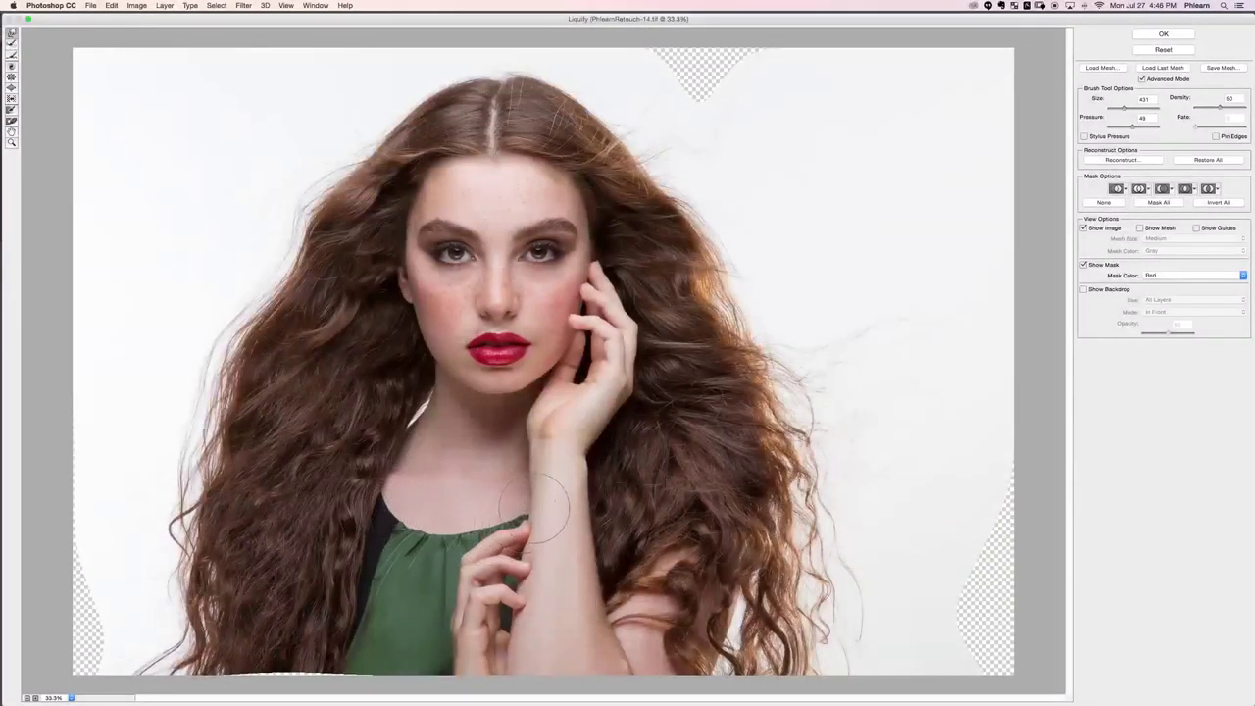
Even out the neckline's curve from the black strap to the fingers with the warp brush at sizes 703 and 348.
{"action": "left_click_drag", "start_coordinate": [395, 537], "coordinate": [449, 537], "text": "ctrl+alt"}
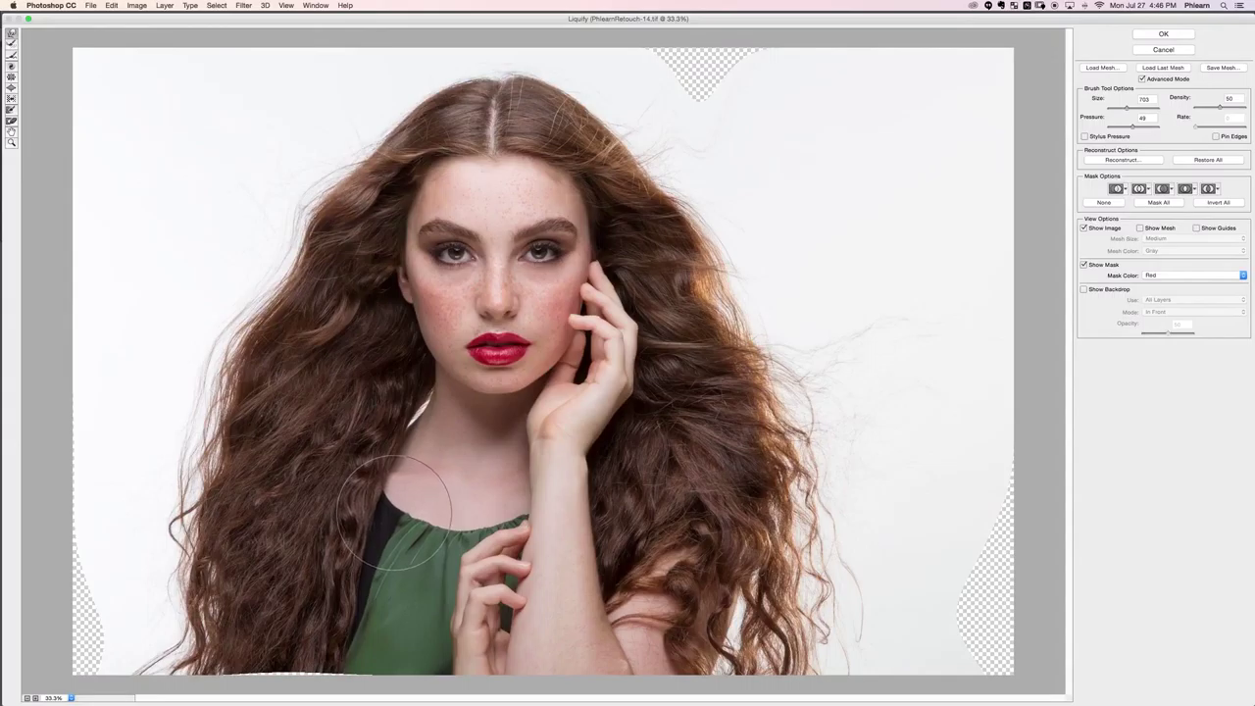
{"action": "left_click_drag", "start_coordinate": [461, 522], "coordinate": [398, 531]}
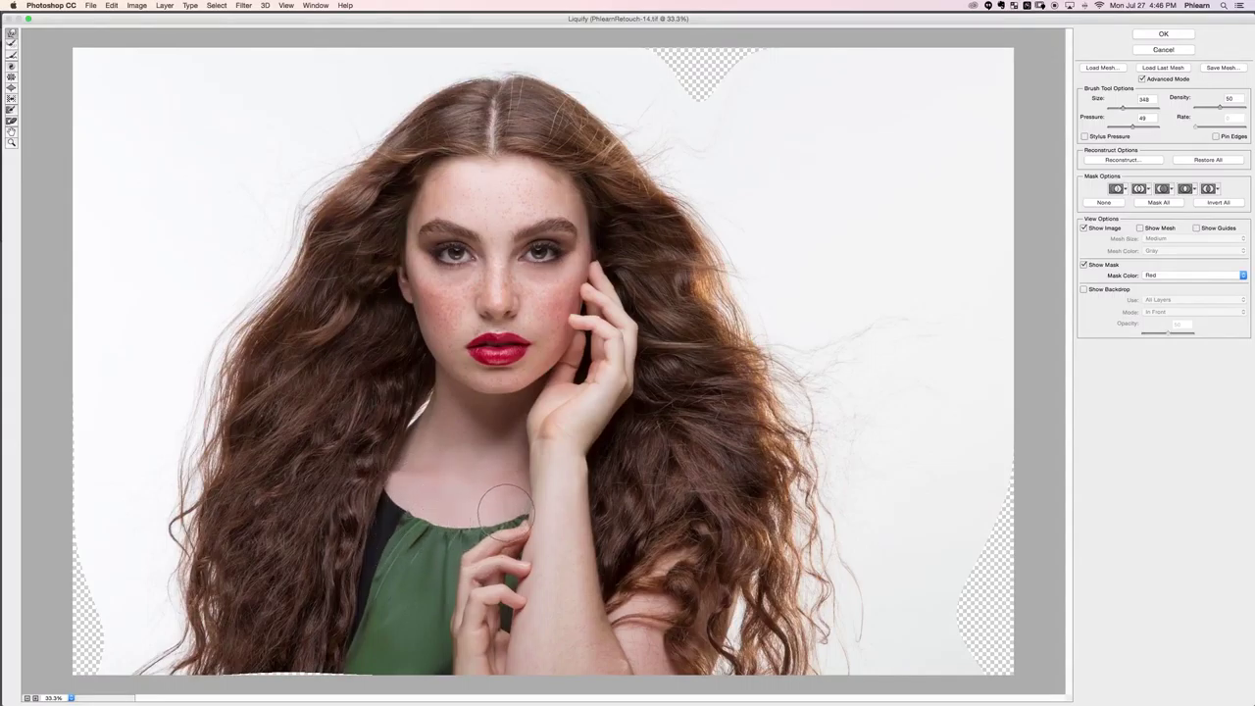
{"action": "left_click_drag", "start_coordinate": [529, 508], "coordinate": [512, 508]}
{"action": "left_click_drag", "start_coordinate": [431, 536], "coordinate": [464, 533]}
Refine the edge of the black strap and green neckline with the warp brush at size 125, and apply the Liquify filter.
{"action": "key", "text": "super+plus"}
{"action": "key", "text": "super+plus"}
{"action": "key", "text": "super+plus"}
{"action": "key", "text": "bracketleft"}
{"action": "key", "text": "bracketleft"}
{"action": "key", "text": "bracketleft"}
{"action": "key", "text": "bracketleft"}
{"action": "key", "text": "bracketleft"}
{"action": "key", "text": "bracketleft"}
{"action": "key", "text": "bracketleft"}
{"action": "key", "text": "bracketleft"}
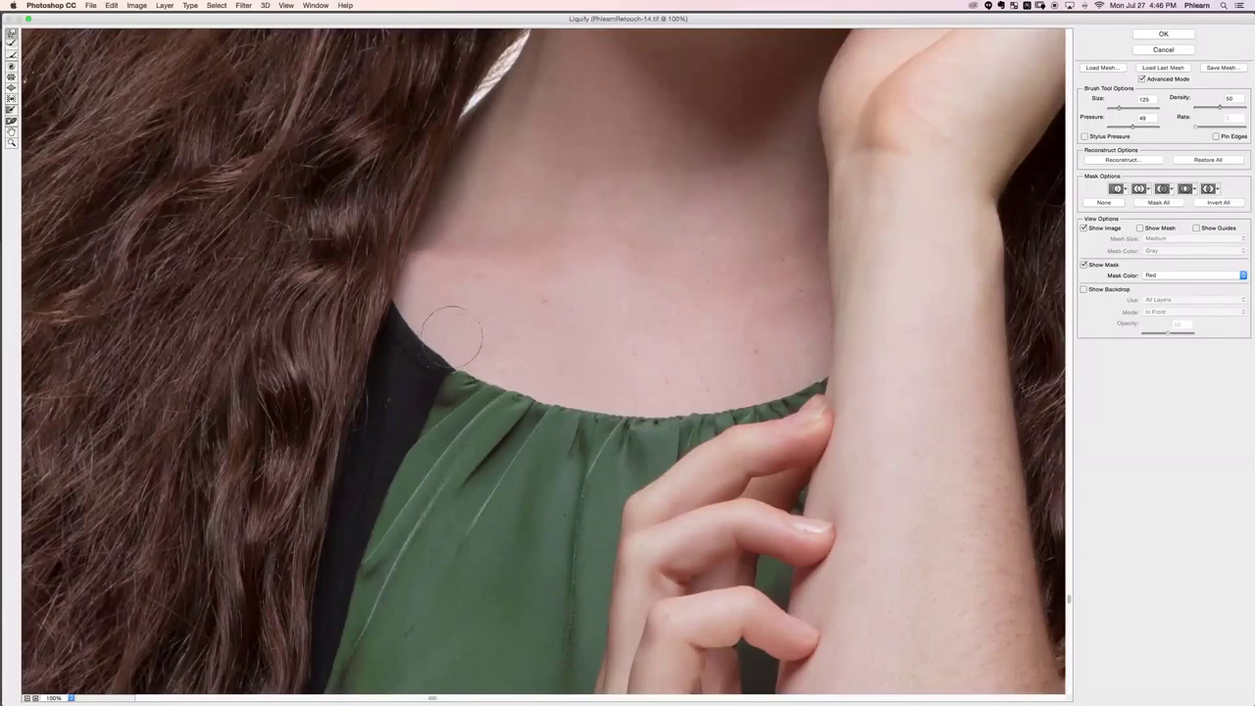
{"action": "scroll", "coordinate": [716, 383], "scroll_direction": "down", "scroll_amount": 3}
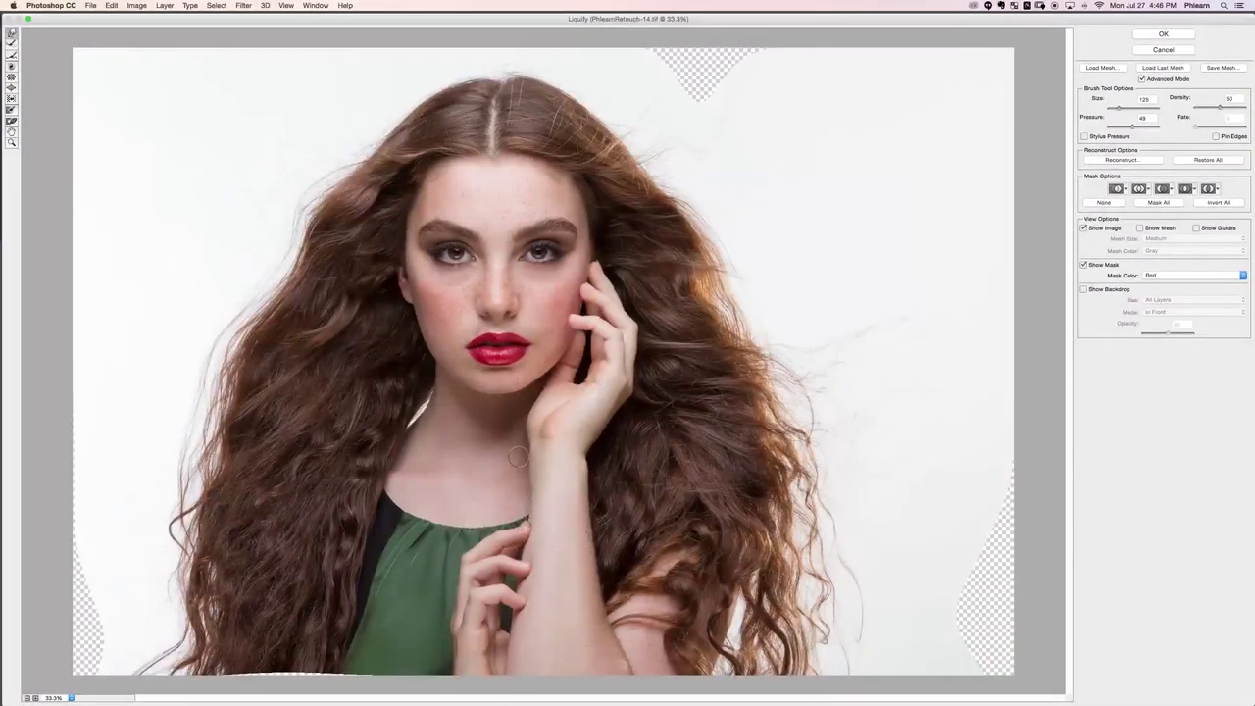
{"action": "left_click_drag", "start_coordinate": [504, 381], "coordinate": [519, 381]}
{"action": "left_click", "coordinate": [1173, 35]}
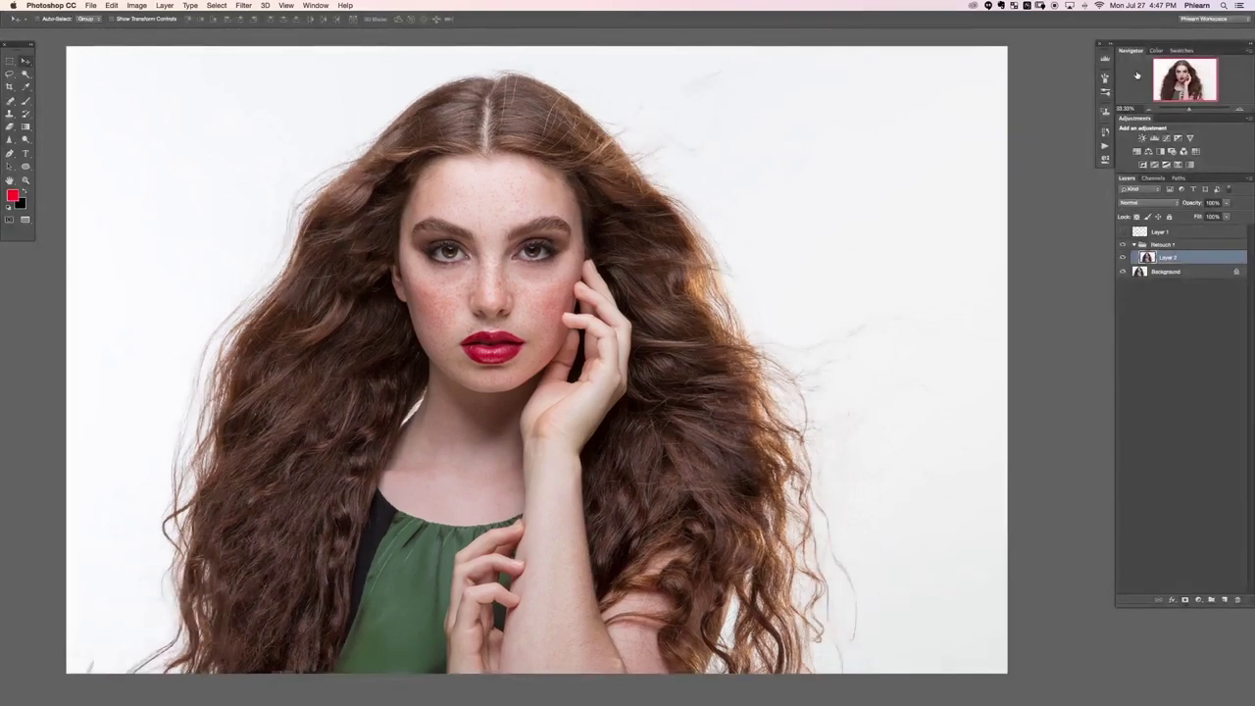
Compare the whole portrait before and after Liquify by repeatedly hiding and showing Layer 2.
{"action": "key", "text": "super+minus"}
{"action": "left_click_drag", "start_coordinate": [693, 306], "coordinate": [674, 273]}
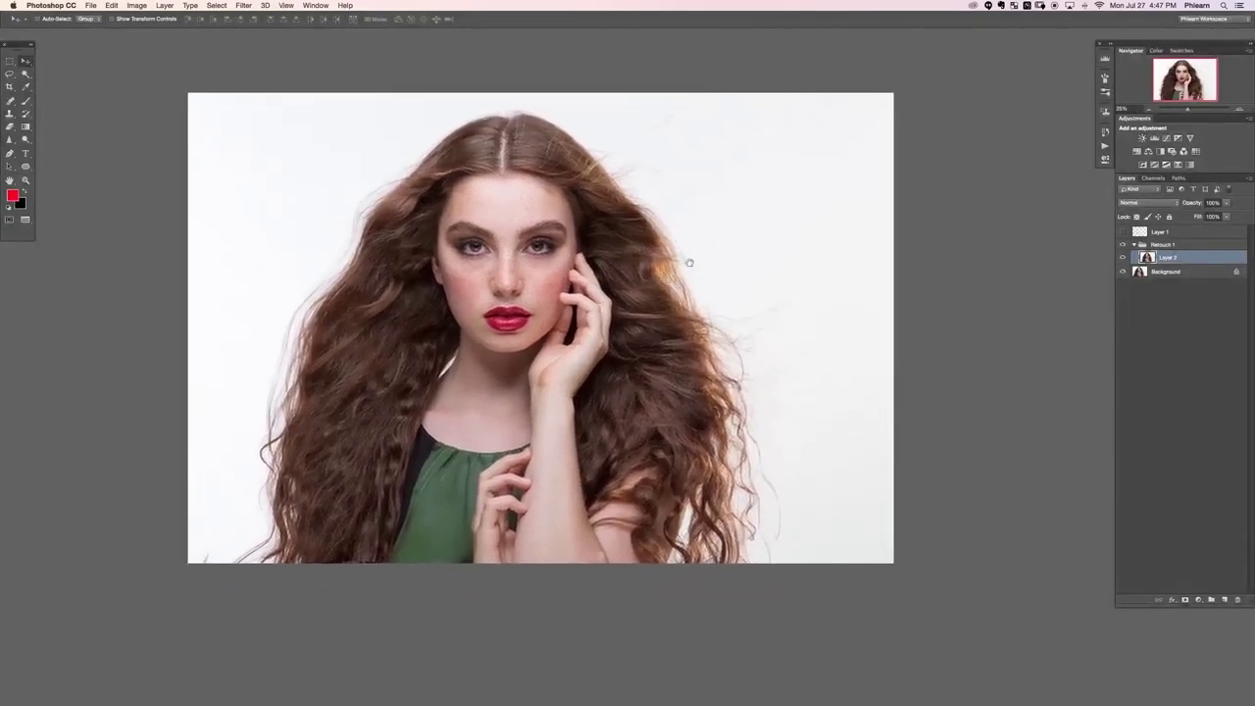
{"action": "key", "text": "super+comma"}
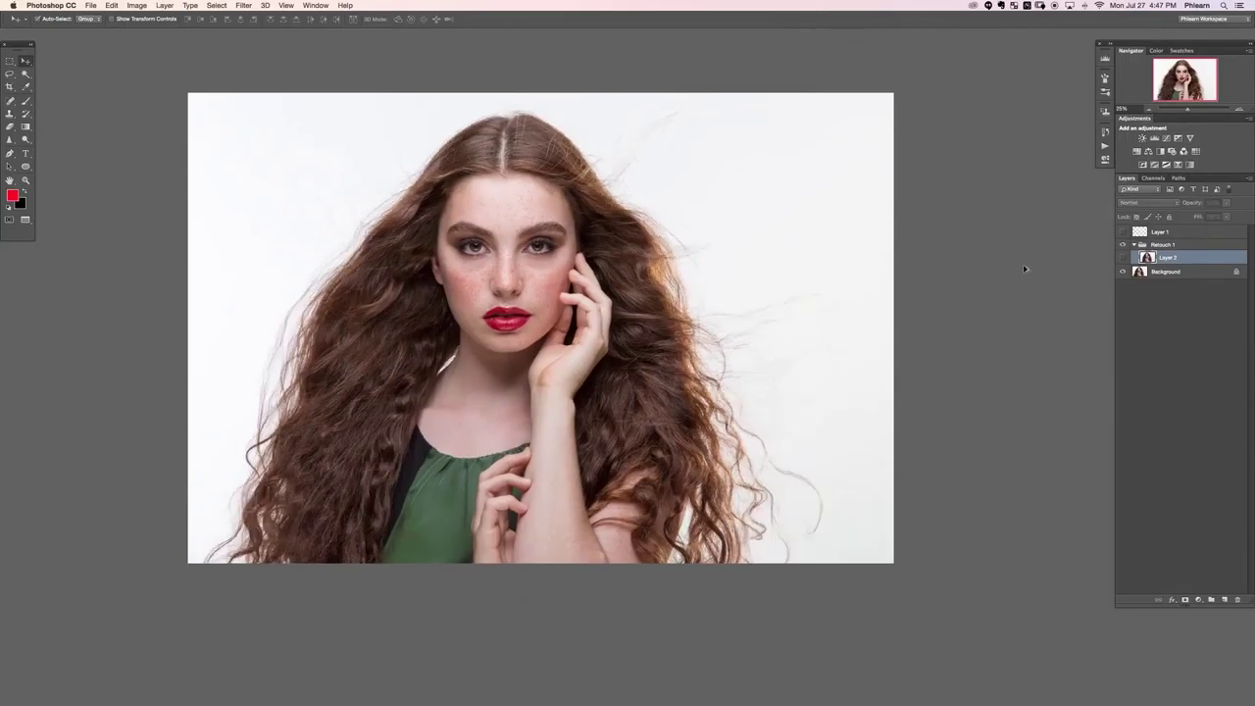
{"action": "key", "text": "super+comma"}
{"action": "key", "text": "super+comma"}
{"action": "key", "text": "super+comma"}
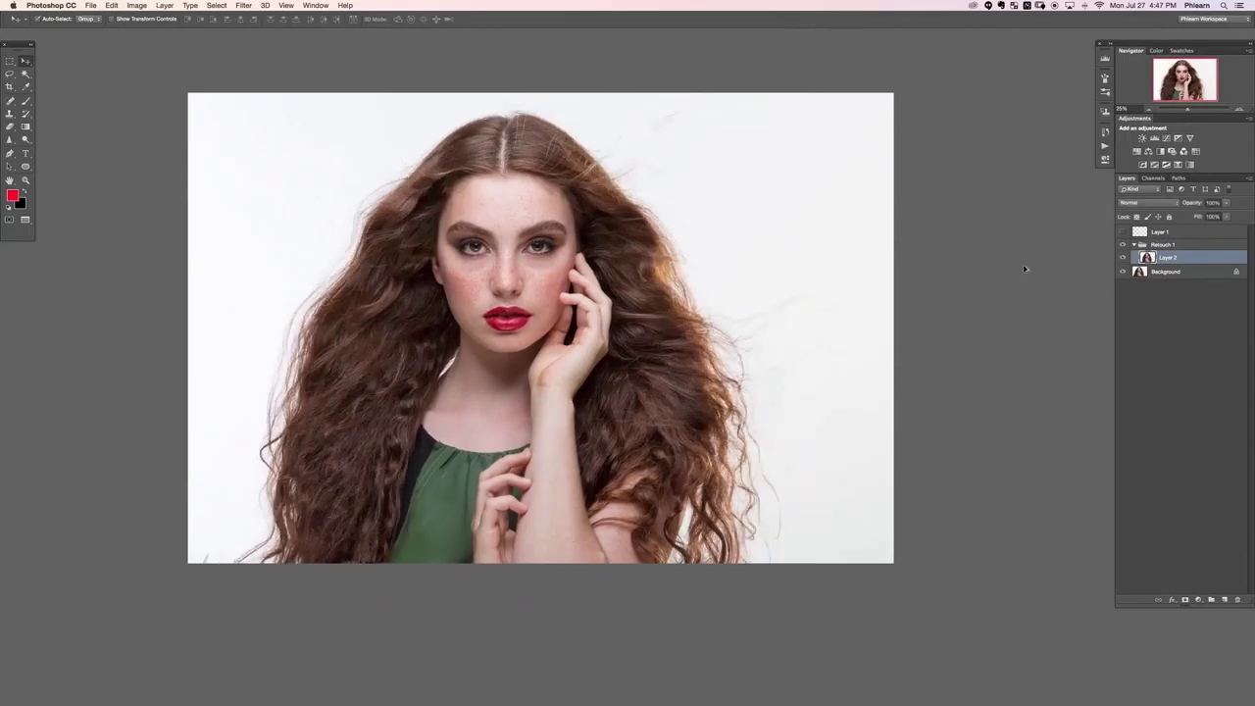
{"action": "key", "text": "super+comma"}
{"action": "key", "text": "super+comma"}
{"action": "key", "text": "super+comma"}
{"action": "key", "text": "super+comma"}
{"action": "key", "text": "super+comma"}
{"action": "key", "text": "super+comma"}
{"action": "key", "text": "super+comma"}
{"action": "key", "text": "super+comma"}
{"action": "key", "text": "super+comma"}
{"action": "key", "text": "super+comma"}
{"action": "key", "text": "super+comma"}
{"action": "key", "text": "super+comma"}
{"action": "key", "text": "super+comma"}
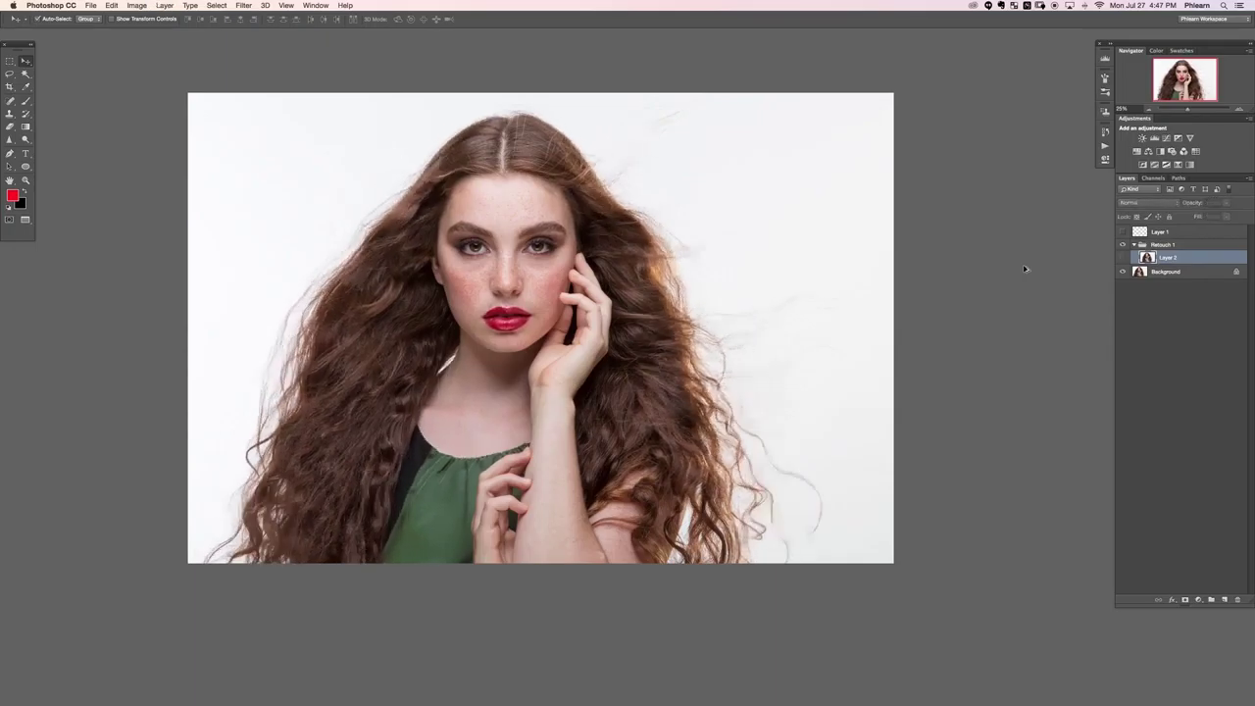
{"action": "key", "text": "super+comma"}
{"action": "key", "text": "super+comma"}
{"action": "key", "text": "super+comma"}
{"action": "key", "text": "super+comma"}
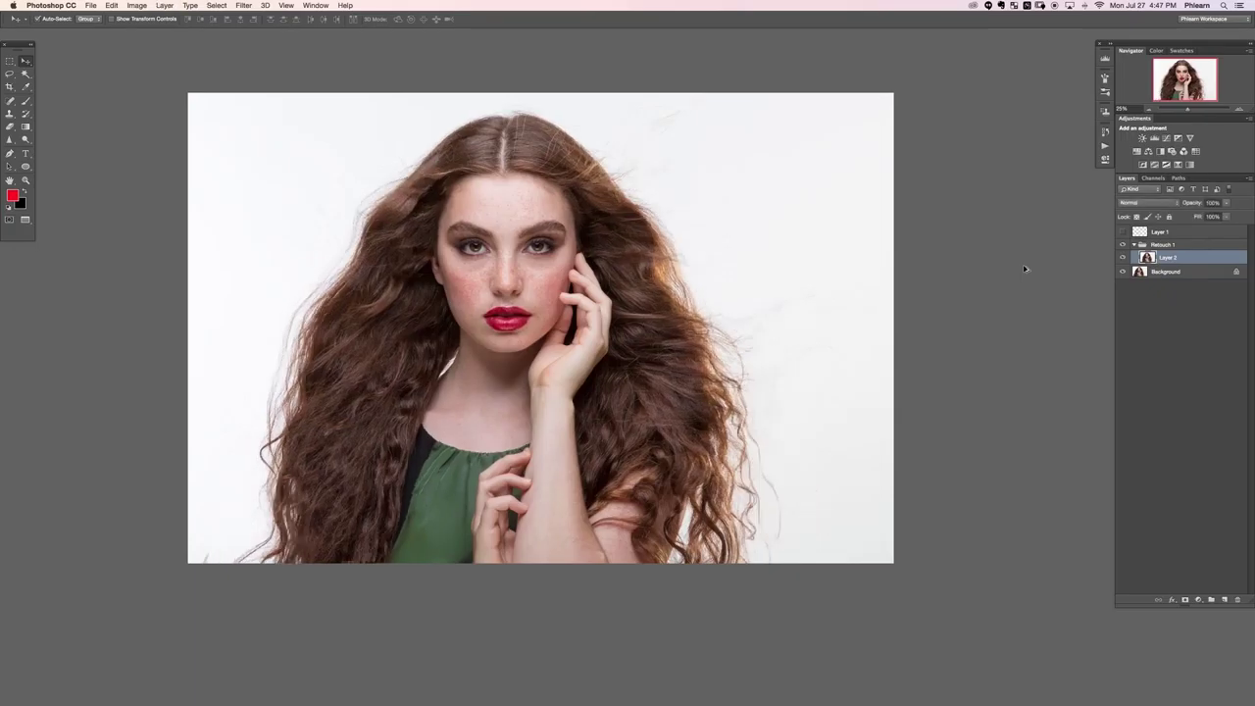
{"action": "key", "text": "super+comma"}
{"action": "key", "text": "super+comma"}
{"action": "key", "text": "super+comma"}
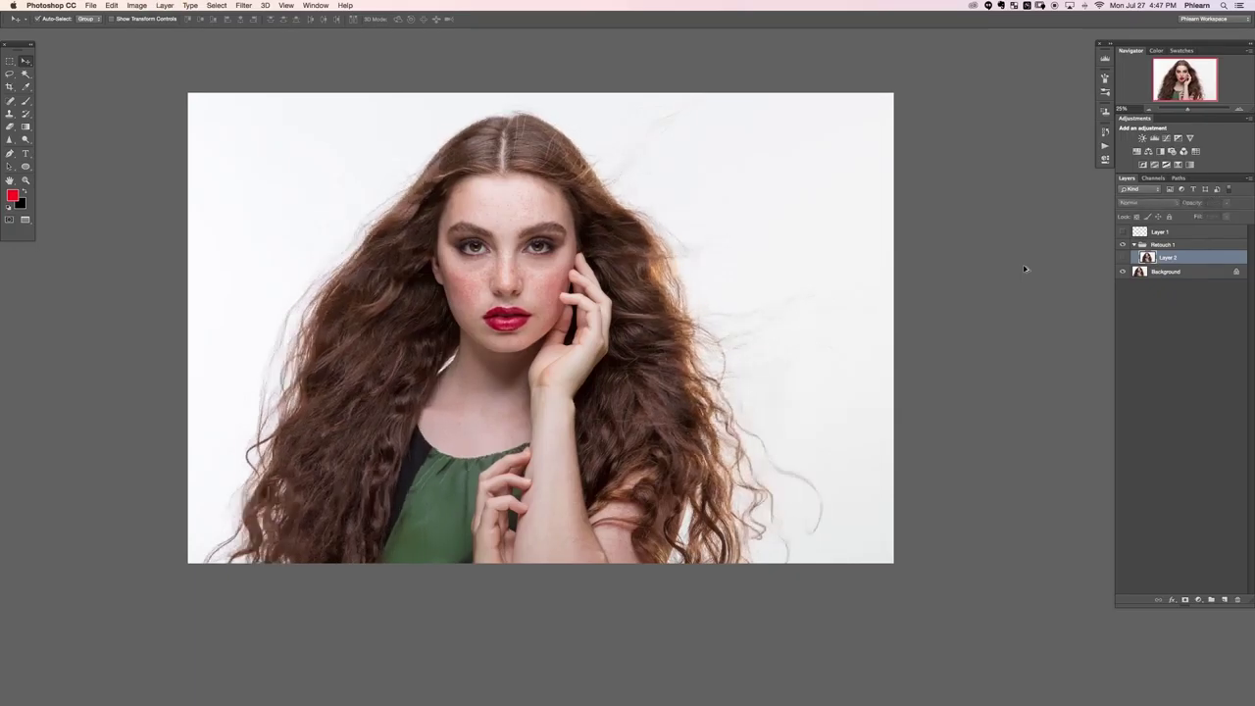
{"action": "key", "text": "super+comma"}
{"action": "key", "text": "super+comma"}
{"action": "key", "text": "super+comma"}
{"action": "key", "text": "super+comma"}
{"action": "key", "text": "super+comma"}
{"action": "key", "text": "super+comma"}
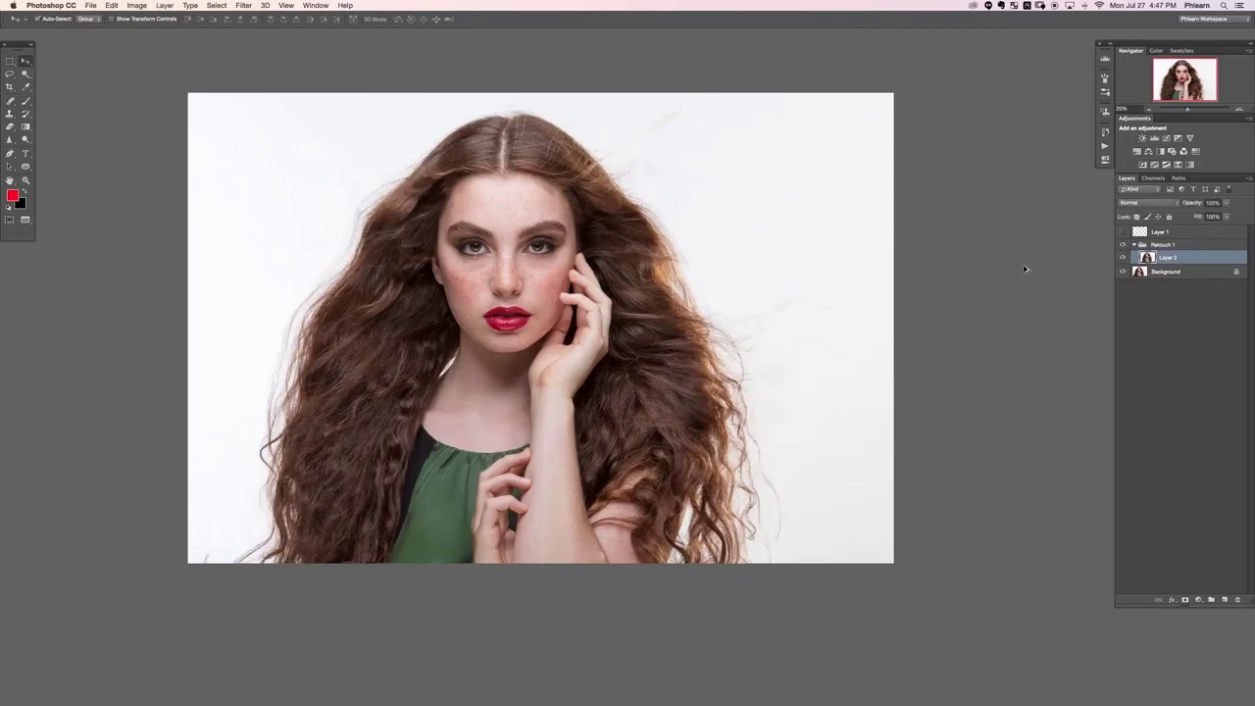
{"action": "key", "text": "super+comma"}
{"action": "key", "text": "super+comma"}
{"action": "key", "text": "super+comma"}
{"action": "key", "text": "super+comma"}
{"action": "key", "text": "super+comma"}
{"action": "key", "text": "super+comma"}
{"action": "key", "text": "super+comma"}
{"action": "key", "text": "super+comma"}
{"action": "key", "text": "super+comma"}
{"action": "key", "text": "super+comma"}
{"action": "key", "text": "super+comma"}
{"action": "key", "text": "super+comma"}
{"action": "key", "text": "super+comma"}
{"action": "key", "text": "super+comma"}
{"action": "key", "text": "super+comma"}
{"action": "key", "text": "super+comma"}
{"action": "key", "text": "super+comma"}
{"action": "key", "text": "super+comma"}
{"action": "key", "text": "super+comma"}
{"action": "key", "text": "super+comma"}
Briefly check the red markings on Layer 1, and compare the hair shape with Layer 2 hidden and visible again.
{"action": "left_click", "coordinate": [1124, 232]}
{"action": "left_click", "coordinate": [1123, 233]}
{"action": "left_click", "coordinate": [1123, 257]}
{"action": "left_click", "coordinate": [1123, 257]}
{"action": "left_click", "coordinate": [1123, 257]}
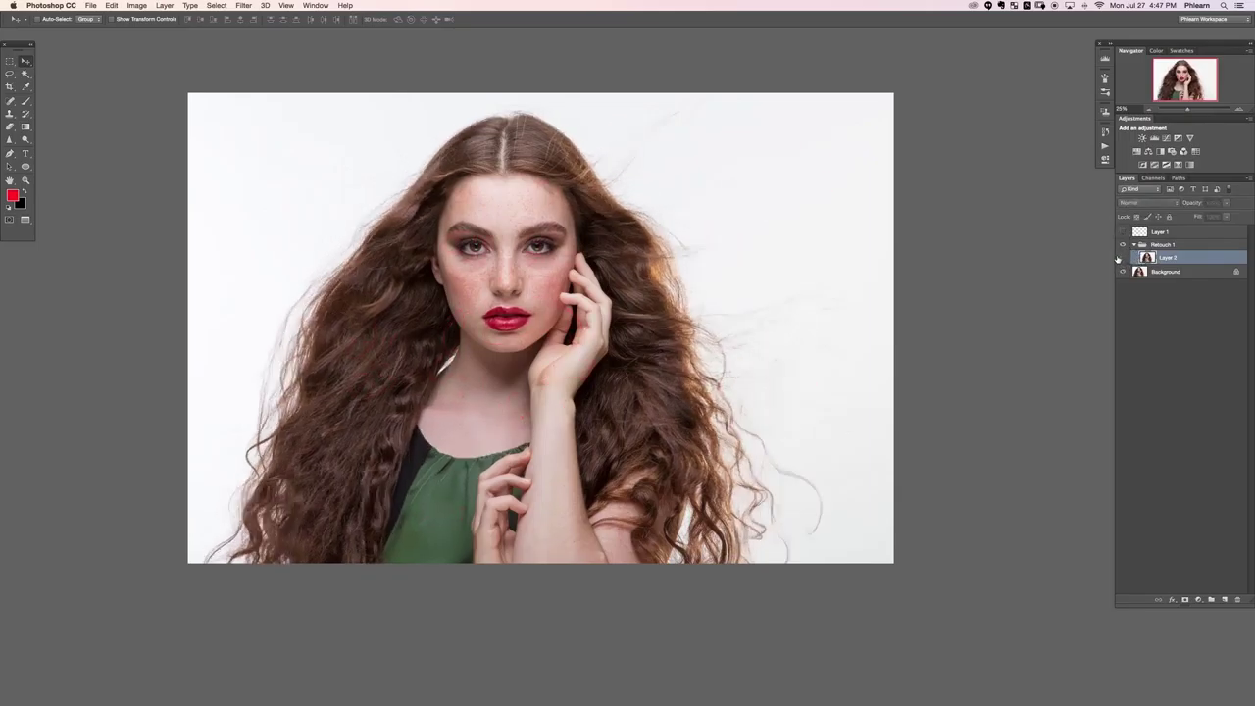
{"action": "left_click", "coordinate": [1123, 257]}
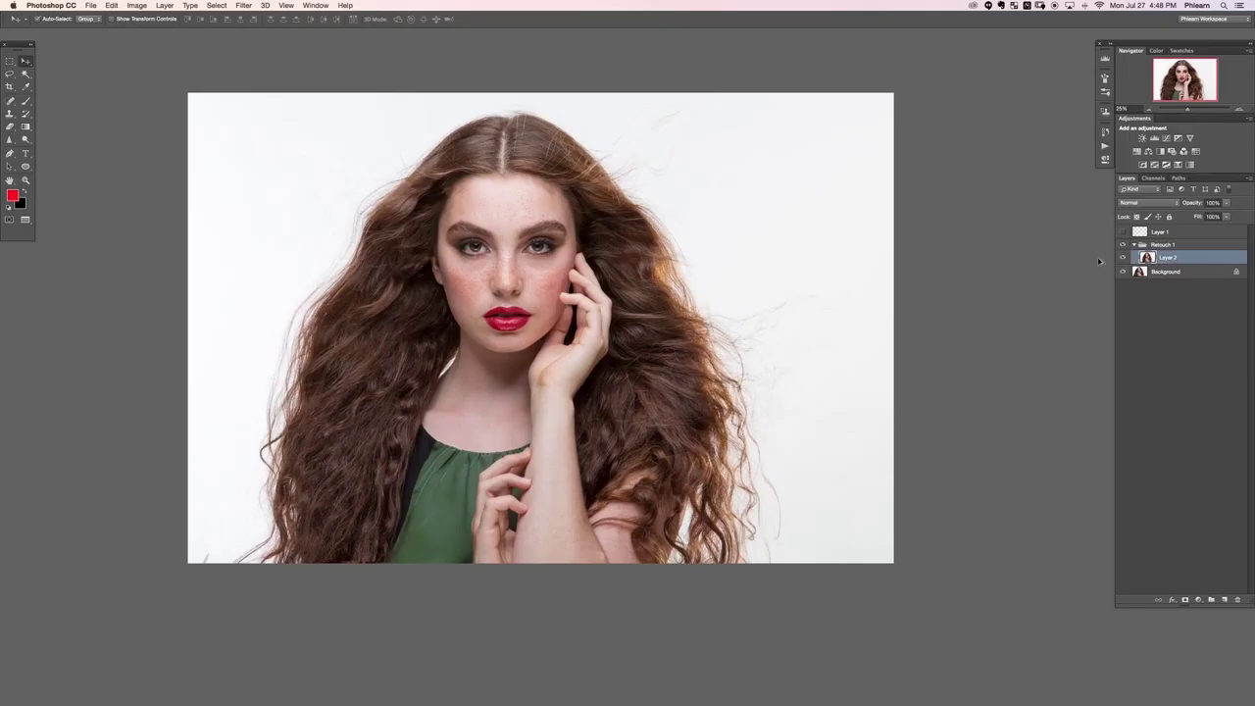
Create a new empty layer above the liquified layer in the Retouch 1 group.
{"action": "key", "text": "super+alt+shift+n"}
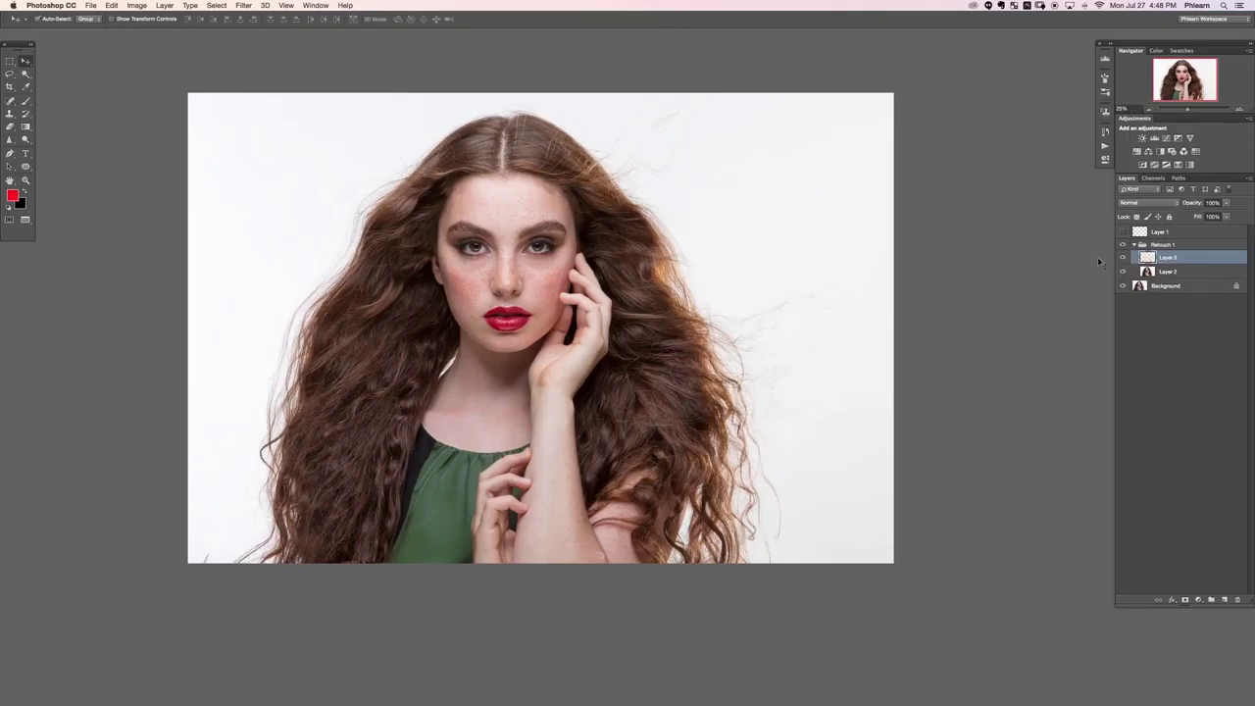
Inspect the skin of the hand and face up close to judge which spots need retouching.
{"action": "key", "text": "super+equal"}
{"action": "key", "text": "super+equal"}
{"action": "key", "text": "super+equal"}
{"action": "key", "text": "super+equal"}
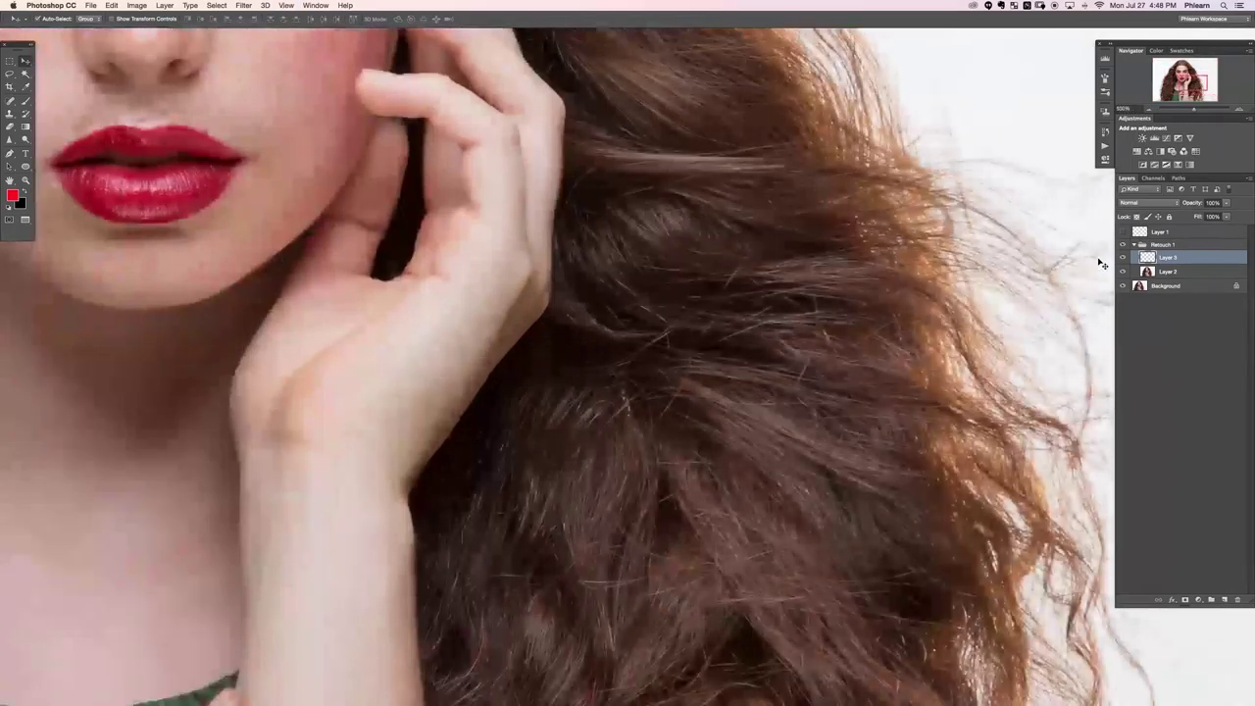
{"action": "key", "text": "super+equal"}
{"action": "key", "text": "super+minus"}
{"action": "key", "text": "super+minus"}
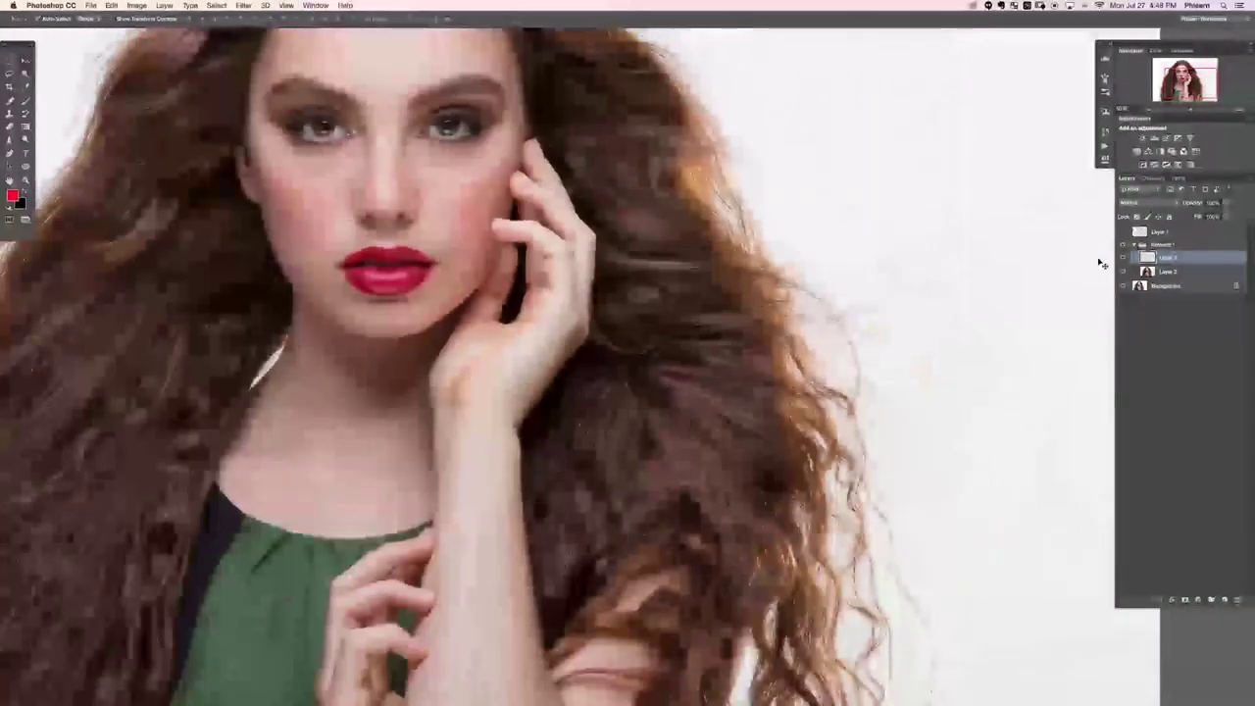
{"action": "key", "text": "super+equal"}
{"action": "key", "text": "super+equal"}
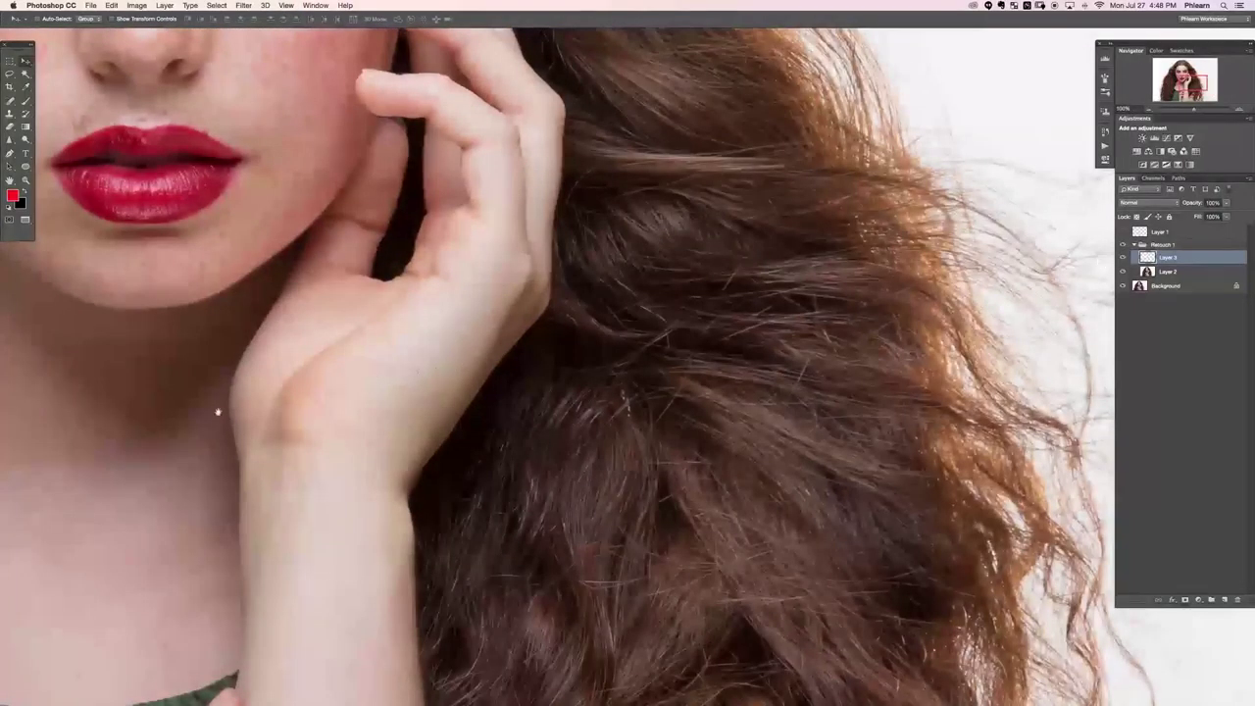
{"action": "left_click_drag", "start_coordinate": [218, 412], "coordinate": [428, 634]}
{"action": "left_click_drag", "start_coordinate": [408, 478], "coordinate": [442, 566]}
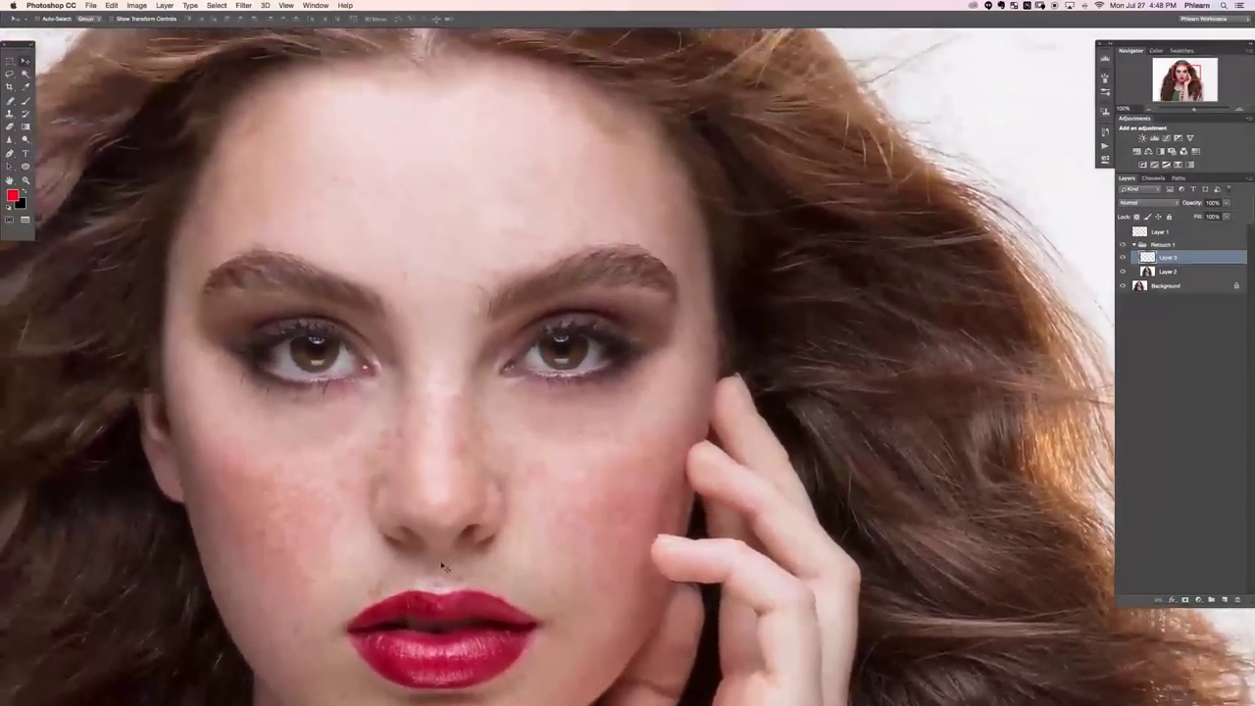
{"action": "key", "text": "super+equal"}
{"action": "left_click_drag", "start_coordinate": [400, 303], "coordinate": [612, 564]}
{"action": "left_click_drag", "start_coordinate": [459, 620], "coordinate": [663, 272]}
{"action": "scroll", "coordinate": [662, 271], "scroll_direction": "down", "scroll_amount": 5}
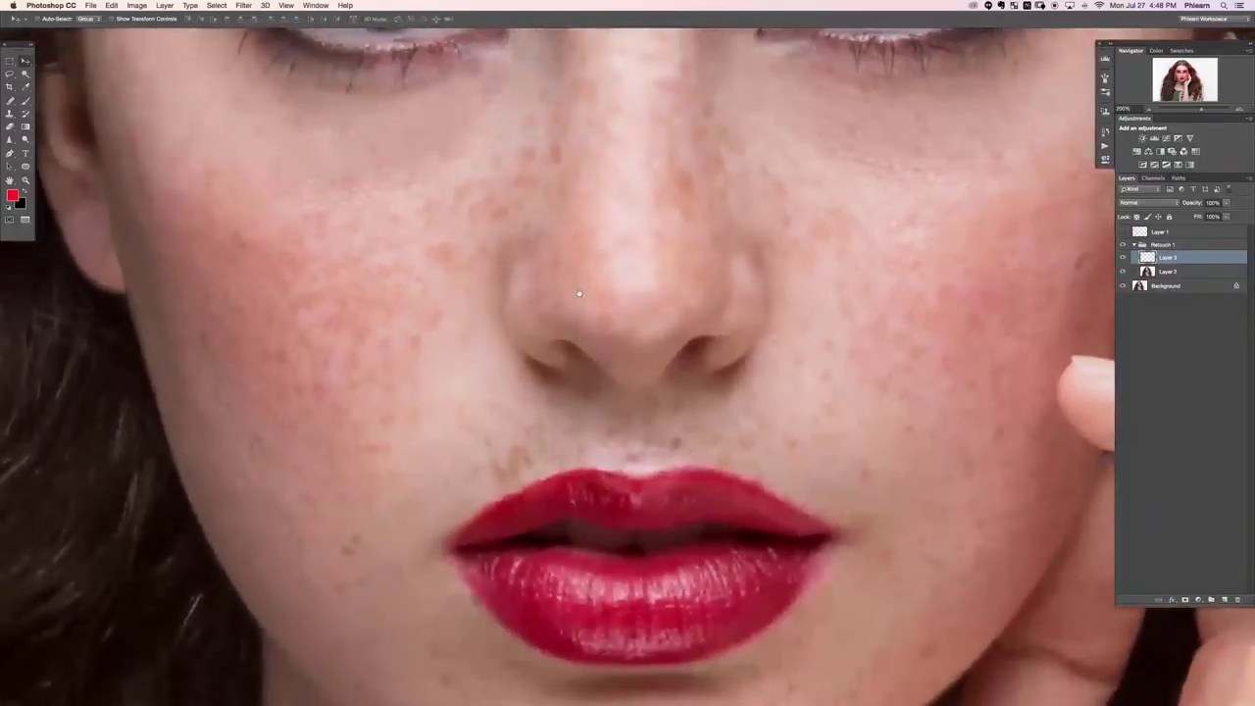
Examine the skin of the cheeks, mouth, forehead and eye areas, and compare it with the whole face.
{"action": "scroll", "coordinate": [742, 477], "scroll_direction": "right", "scroll_amount": 5}
{"action": "scroll", "coordinate": [742, 477], "scroll_direction": "down", "scroll_amount": 2}
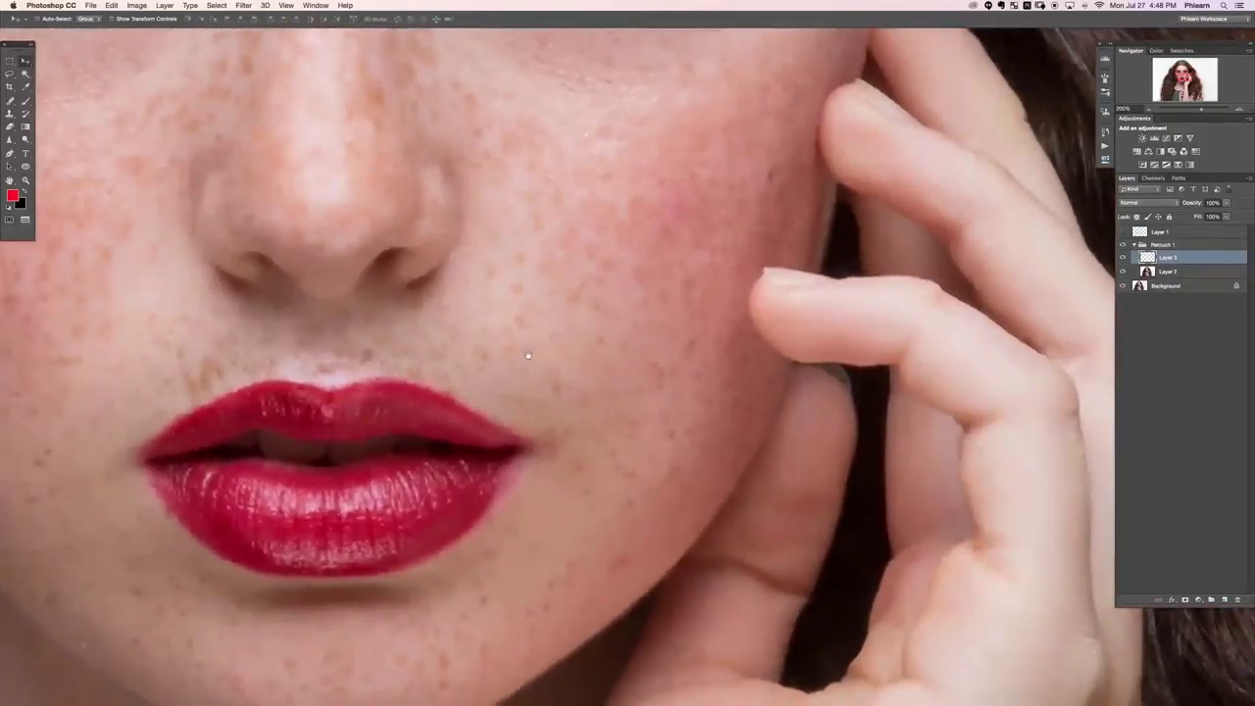
{"action": "scroll", "coordinate": [573, 363], "scroll_direction": "down", "scroll_amount": 3}
{"action": "scroll", "coordinate": [605, 244], "scroll_direction": "up", "scroll_amount": 10}
{"action": "scroll", "coordinate": [589, 321], "scroll_direction": "right", "scroll_amount": 4}
{"action": "scroll", "coordinate": [519, 412], "scroll_direction": "up", "scroll_amount": 5}
{"action": "scroll", "coordinate": [519, 412], "scroll_direction": "left", "scroll_amount": 10}
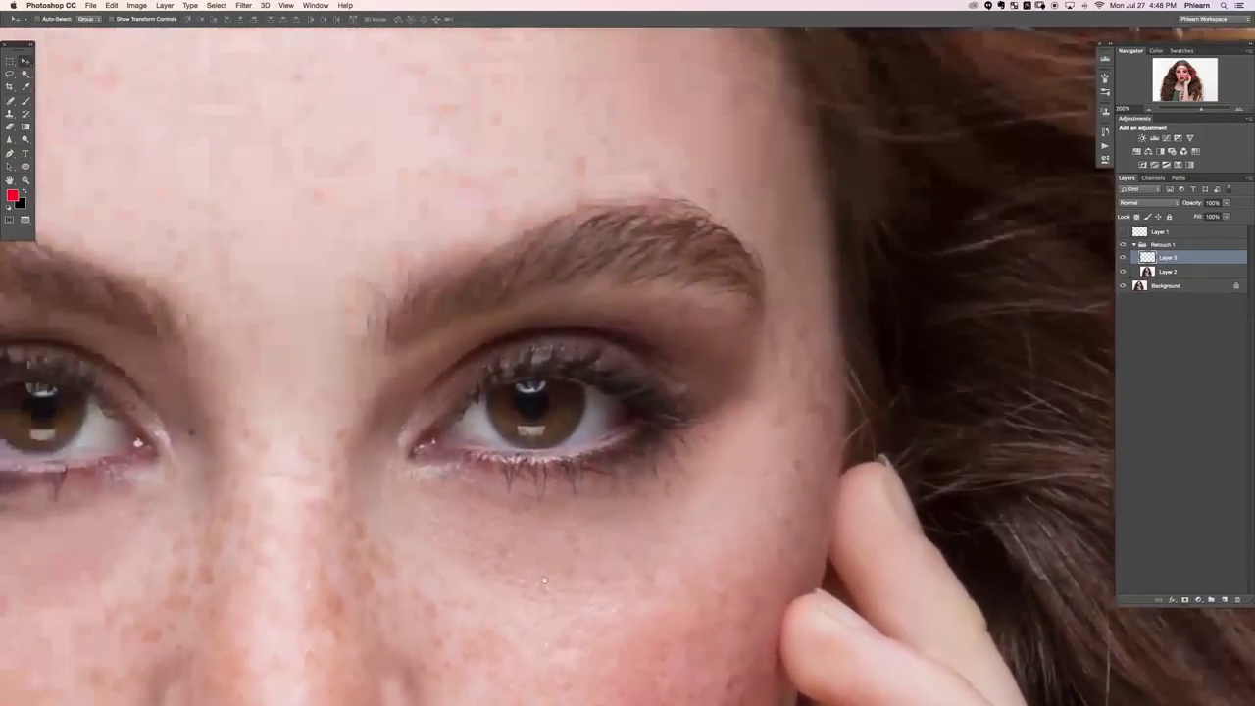
{"action": "scroll", "coordinate": [823, 461], "scroll_direction": "down", "scroll_amount": 6}
{"action": "scroll", "coordinate": [823, 461], "scroll_direction": "right", "scroll_amount": 3}
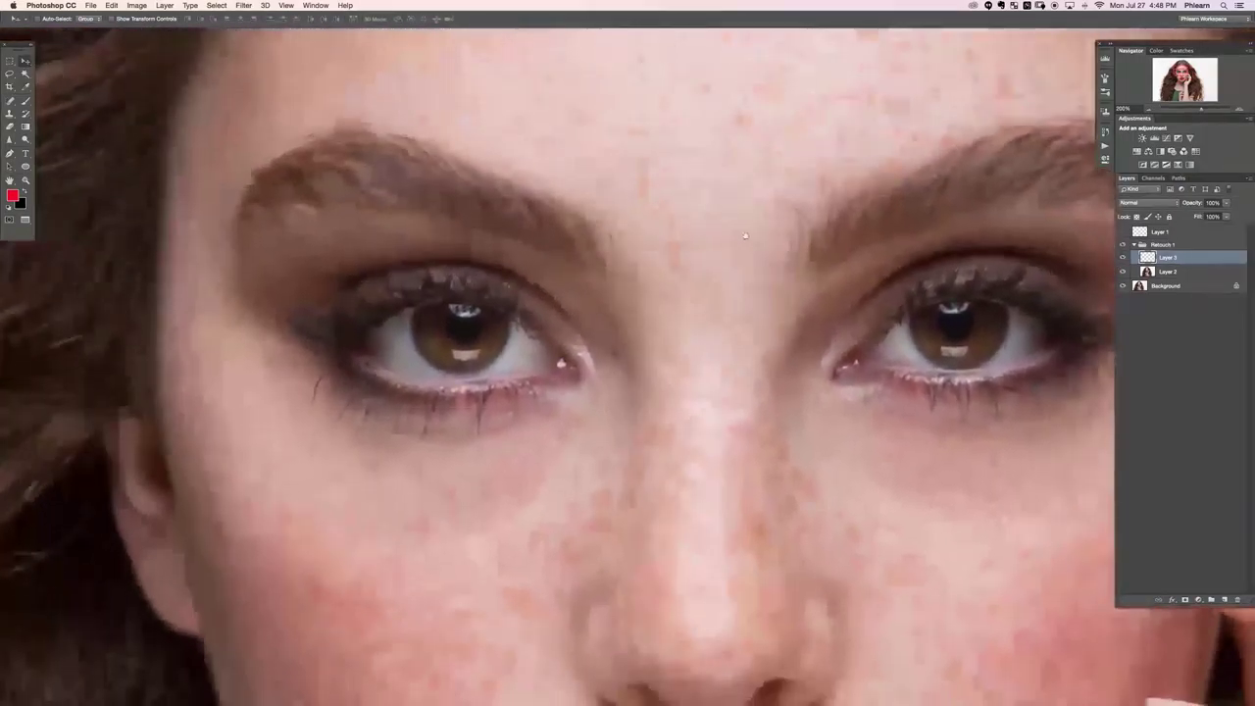
{"action": "scroll", "coordinate": [519, 398], "scroll_direction": "down", "scroll_amount": 5}
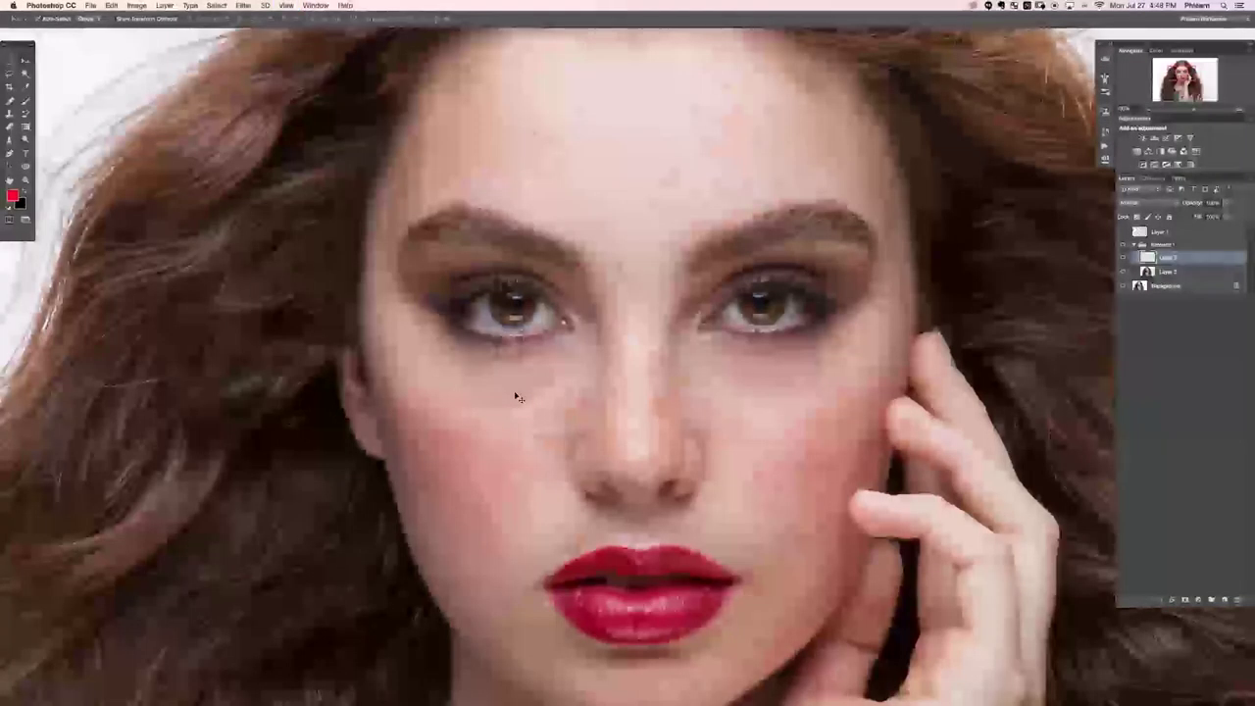
{"action": "scroll", "coordinate": [519, 398], "scroll_direction": "down", "scroll_amount": 2}
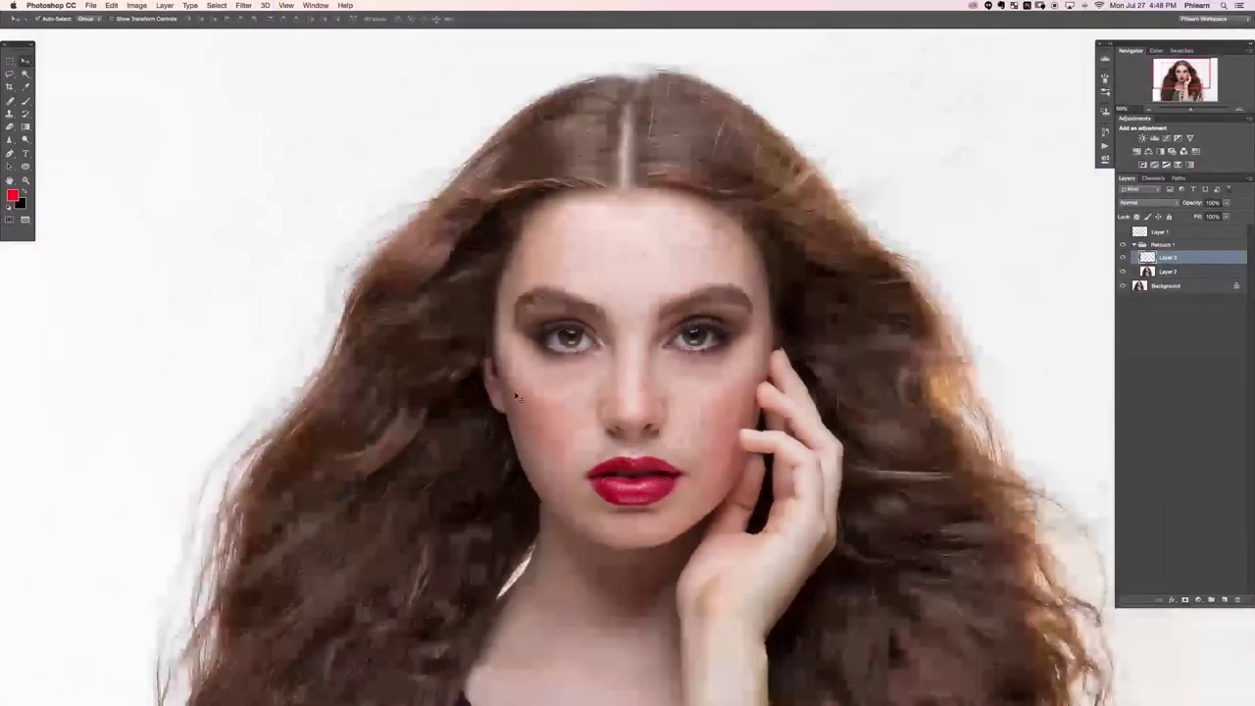
{"action": "scroll", "coordinate": [521, 349], "scroll_direction": "down", "scroll_amount": 1}
{"action": "scroll", "coordinate": [521, 348], "scroll_direction": "right", "scroll_amount": 3}
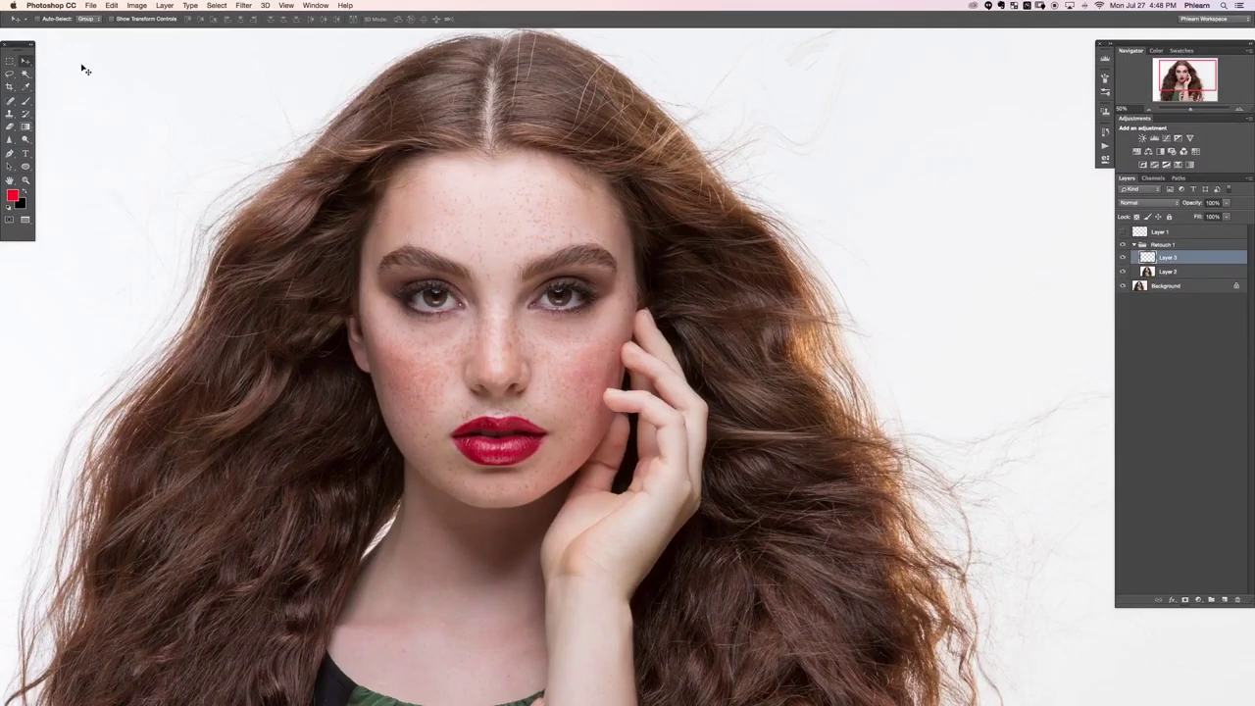
Heal the dark patch above the image-left side of the upper lip with the Spot Healing Brush, using Content-Aware and Sample All Layers.
{"action": "key", "text": "j"}
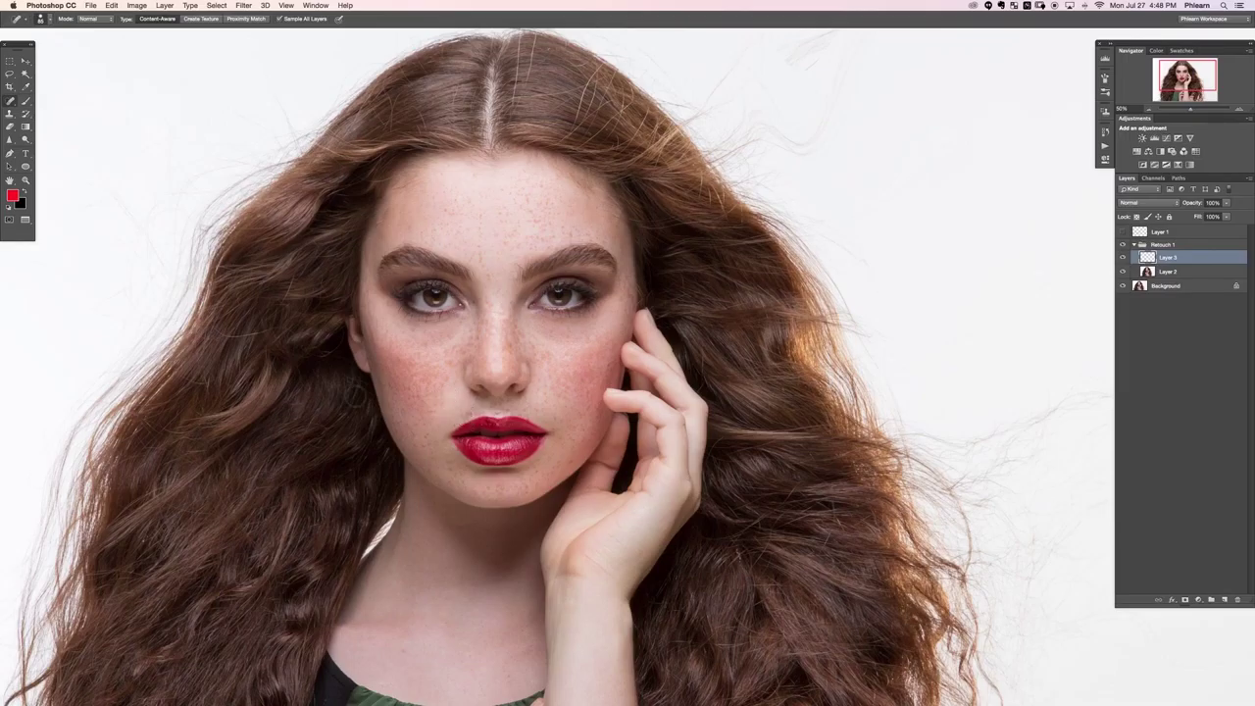
{"action": "key", "text": "super+plus"}
{"action": "key", "text": "super+plus"}
{"action": "key", "text": "super+plus"}
{"action": "left_click_drag", "start_coordinate": [383, 388], "coordinate": [720, 300]}
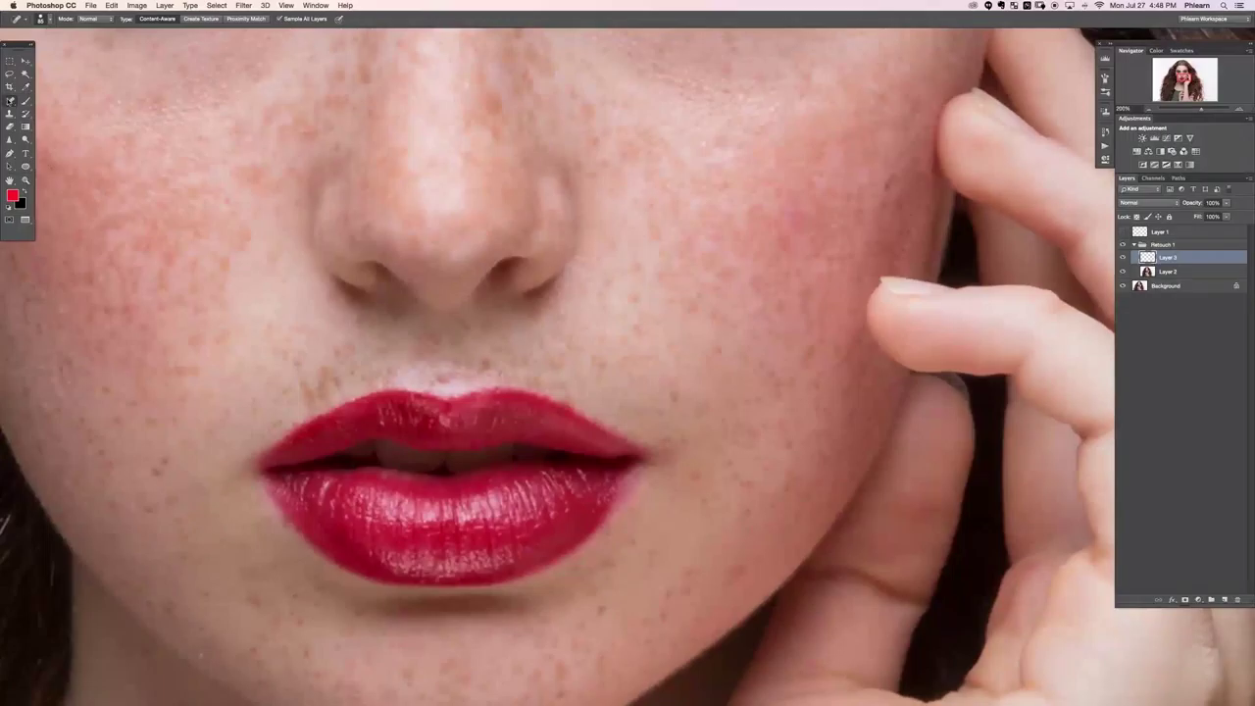
{"action": "left_click", "coordinate": [10, 101]}
{"action": "left_click", "coordinate": [59, 102]}
{"action": "mouse_move", "coordinate": [306, 381]}
{"action": "left_mouse_down"}
{"action": "mouse_move", "coordinate": [280, 382]}
{"action": "mouse_move", "coordinate": [328, 395]}
{"action": "mouse_move", "coordinate": [324, 371]}
{"action": "mouse_move", "coordinate": [339, 385]}
{"action": "left_mouse_up"}
{"action": "left_click_drag", "start_coordinate": [334, 382], "coordinate": [345, 387]}
{"action": "left_click", "coordinate": [317, 386]}
Heal the small dark spots along the top of the upper lip and beside the image-right corner of the mouth.
{"action": "left_click", "coordinate": [337, 347]}
{"action": "left_click", "coordinate": [489, 361]}
{"action": "left_click", "coordinate": [443, 381]}
{"action": "left_click", "coordinate": [427, 381]}
{"action": "left_click", "coordinate": [435, 375]}
{"action": "left_click", "coordinate": [696, 473]}
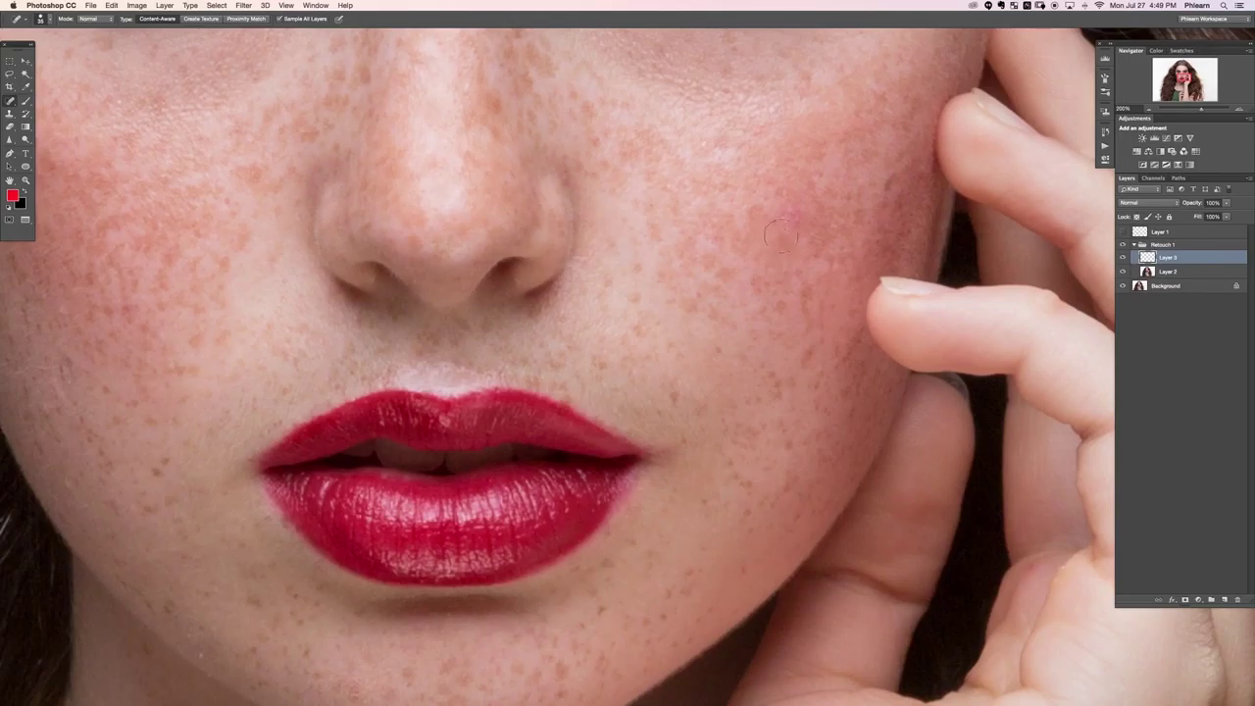
Heal the distracting spots on the image-right cheek and around the sides of the nose.
{"action": "left_click", "coordinate": [785, 196]}
{"action": "left_click", "coordinate": [723, 235]}
{"action": "scroll", "coordinate": [581, 361], "scroll_direction": "up", "scroll_amount": 3}
{"action": "left_click", "coordinate": [598, 314]}
{"action": "left_click", "coordinate": [590, 239]}
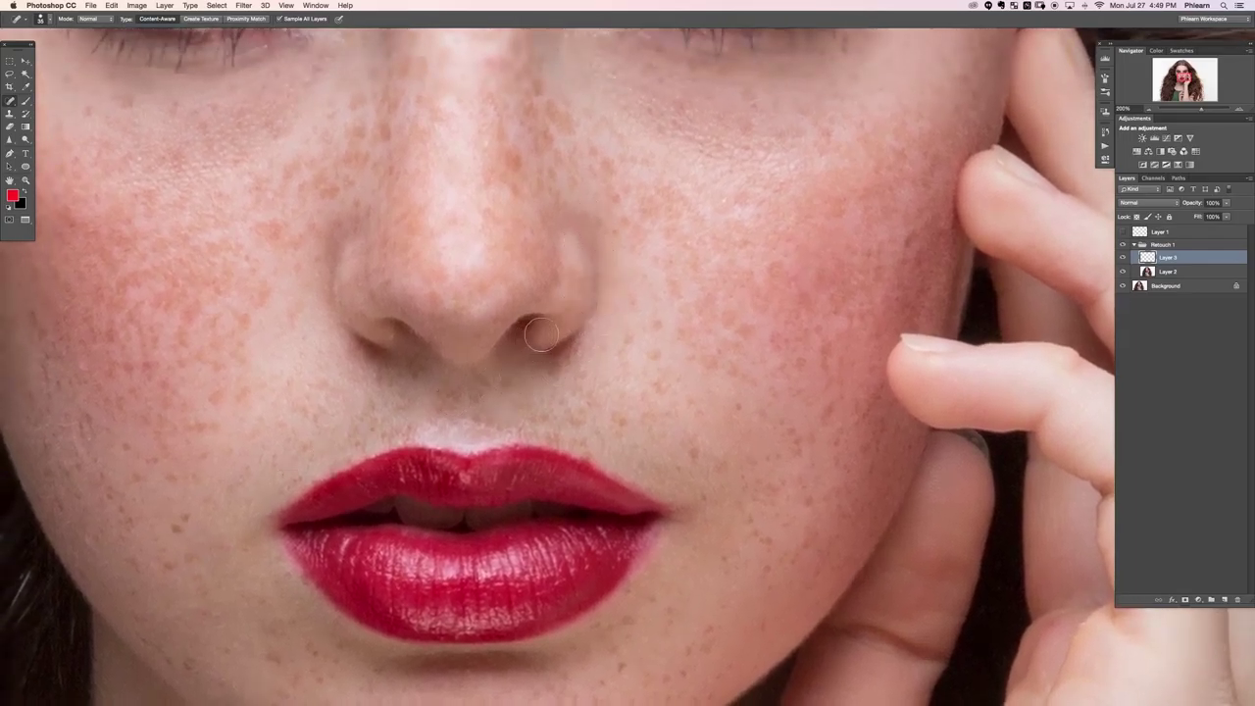
{"action": "left_click", "coordinate": [390, 337]}
Heal the dark spot beside the inner corner of the image-left eye and the marks below its outer corner.
{"action": "scroll", "coordinate": [193, 475], "scroll_direction": "left", "scroll_amount": 5}
{"action": "scroll", "coordinate": [192, 475], "scroll_direction": "down", "scroll_amount": 3}
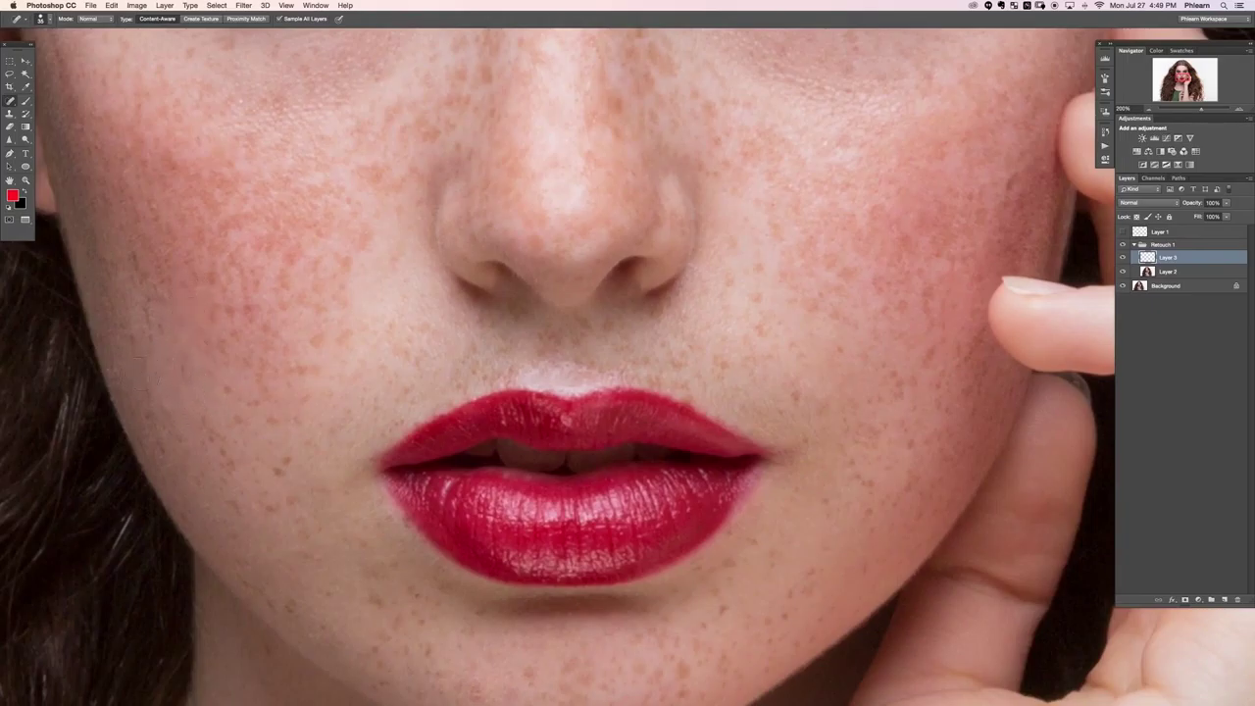
{"action": "scroll", "coordinate": [318, 213], "scroll_direction": "up", "scroll_amount": 10}
{"action": "scroll", "coordinate": [317, 213], "scroll_direction": "left", "scroll_amount": 2}
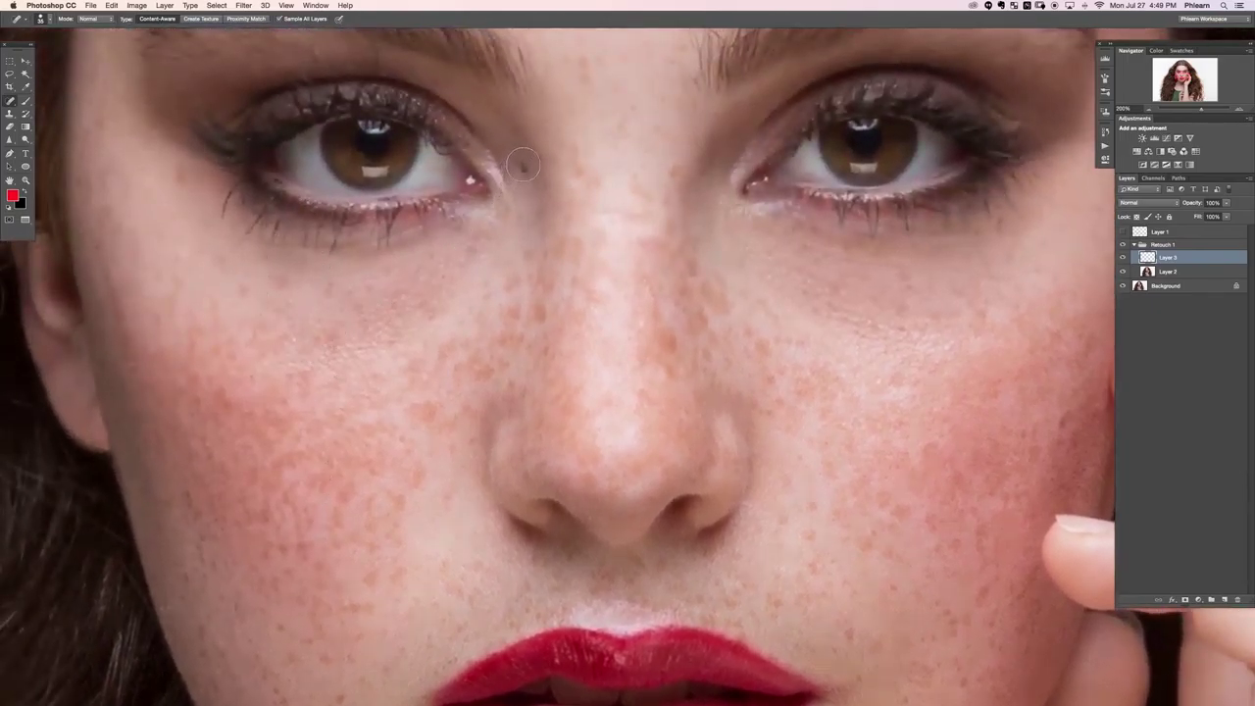
{"action": "left_click", "coordinate": [523, 166]}
{"action": "scroll", "coordinate": [412, 282], "scroll_direction": "up", "scroll_amount": 6}
{"action": "scroll", "coordinate": [412, 282], "scroll_direction": "left", "scroll_amount": 2}
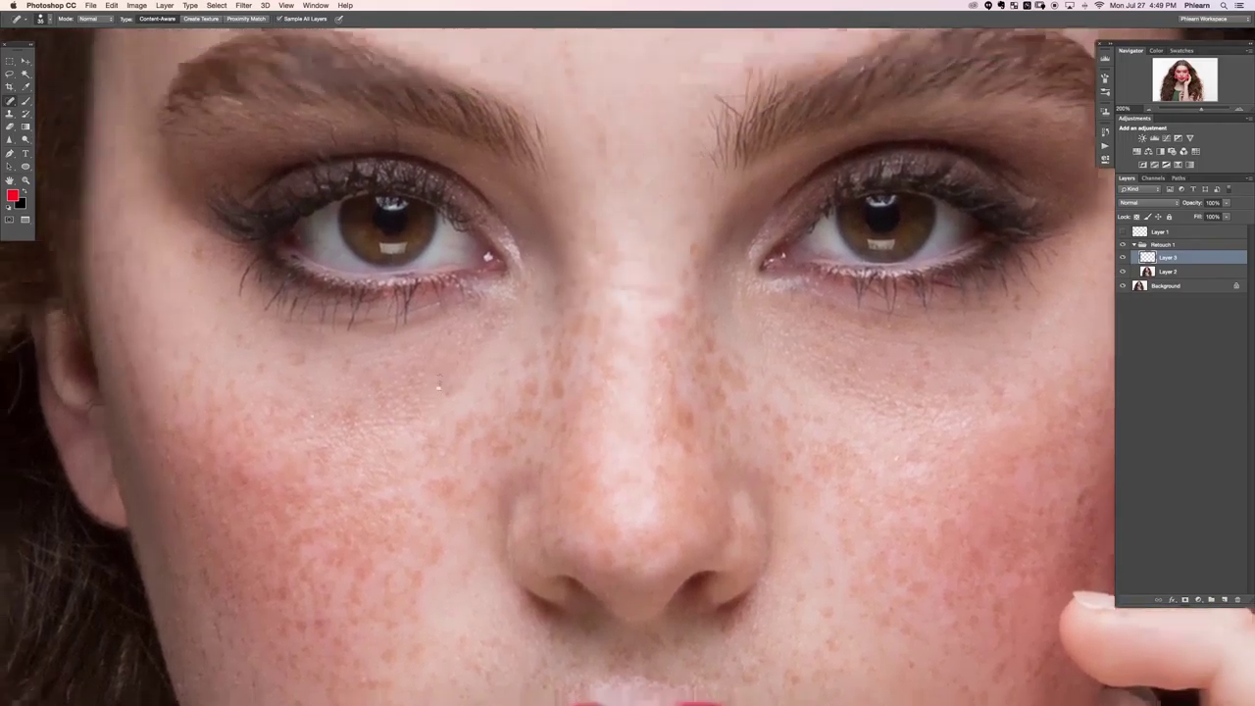
{"action": "left_click_drag", "start_coordinate": [224, 317], "coordinate": [224, 319]}
{"action": "left_click_drag", "start_coordinate": [325, 433], "coordinate": [333, 425]}
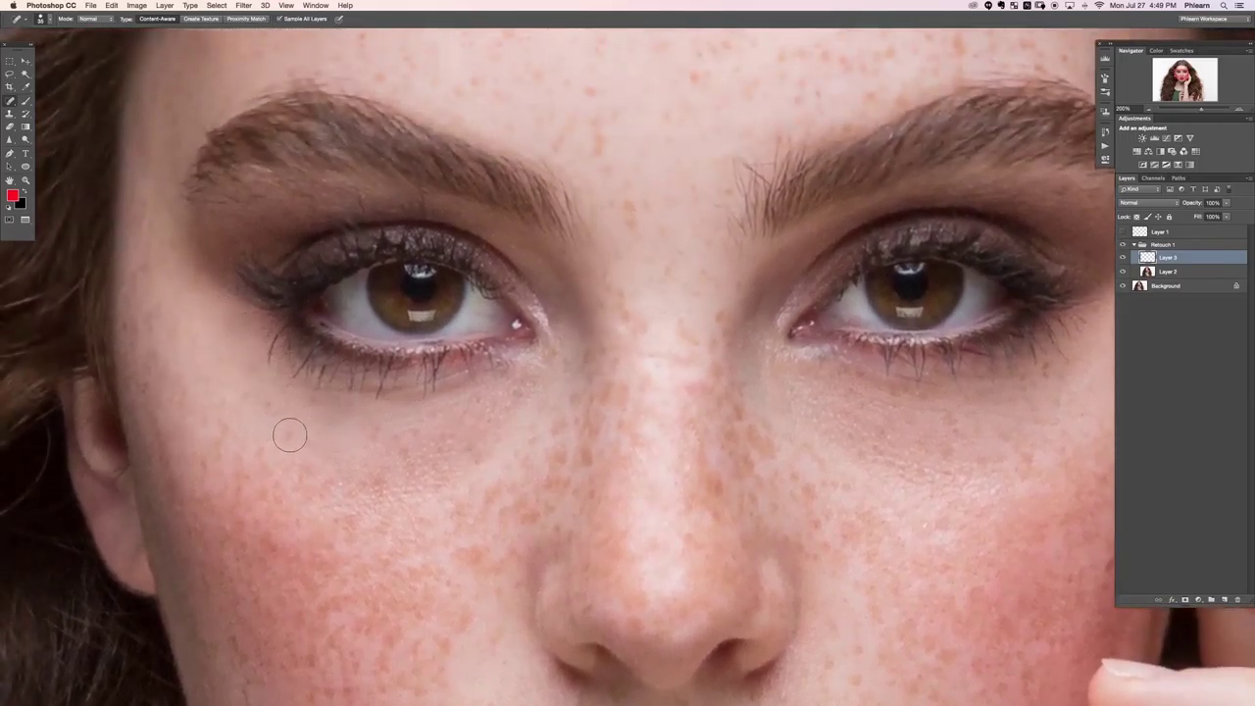
Heal the spots under the image-left eye, working from the upper cheek to the inner corner.
{"action": "left_click", "coordinate": [415, 434]}
{"action": "left_click", "coordinate": [482, 402]}
{"action": "left_click", "coordinate": [494, 423]}
{"action": "left_click", "coordinate": [521, 392]}
{"action": "left_click", "coordinate": [552, 362]}
{"action": "left_click", "coordinate": [548, 317]}
Heal the uneven freckles and marks along the bridge and sides of the nose.
{"action": "left_click_drag", "start_coordinate": [695, 449], "coordinate": [442, 401]}
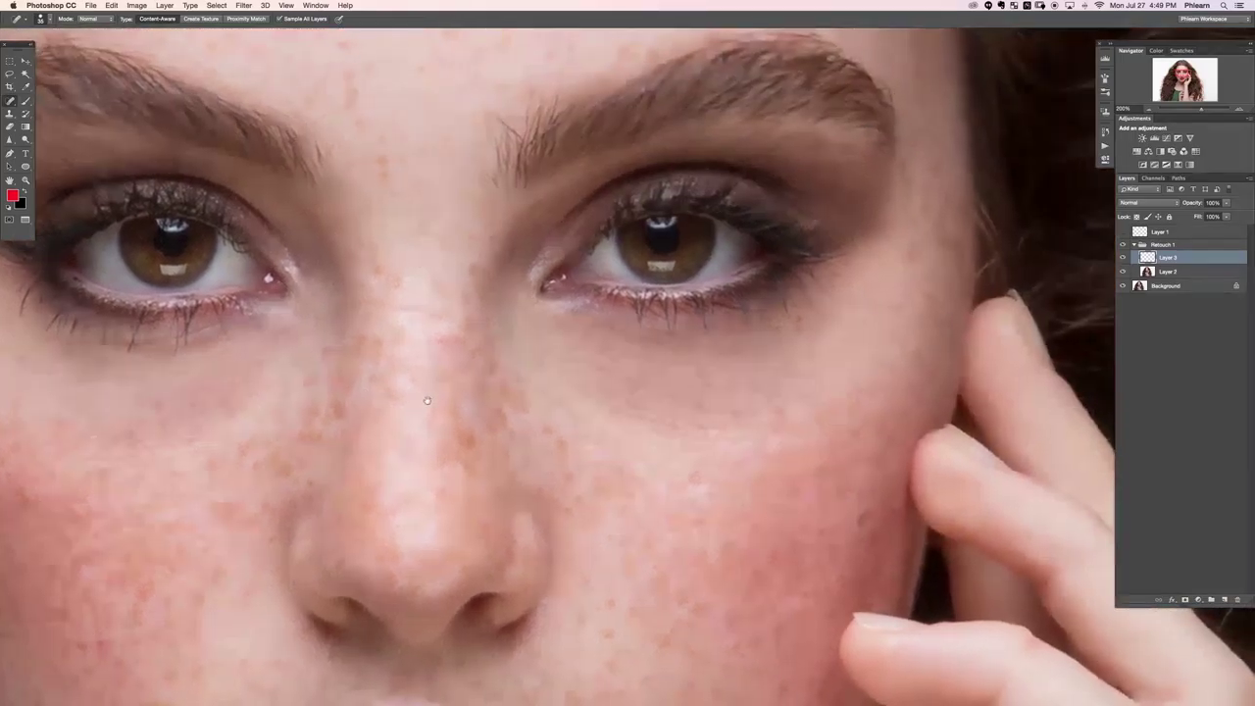
{"action": "mouse_move", "coordinate": [427, 318]}
{"action": "left_mouse_down"}
{"action": "mouse_move", "coordinate": [440, 304]}
{"action": "mouse_move", "coordinate": [414, 302]}
{"action": "left_mouse_up"}
{"action": "left_click", "coordinate": [381, 300]}
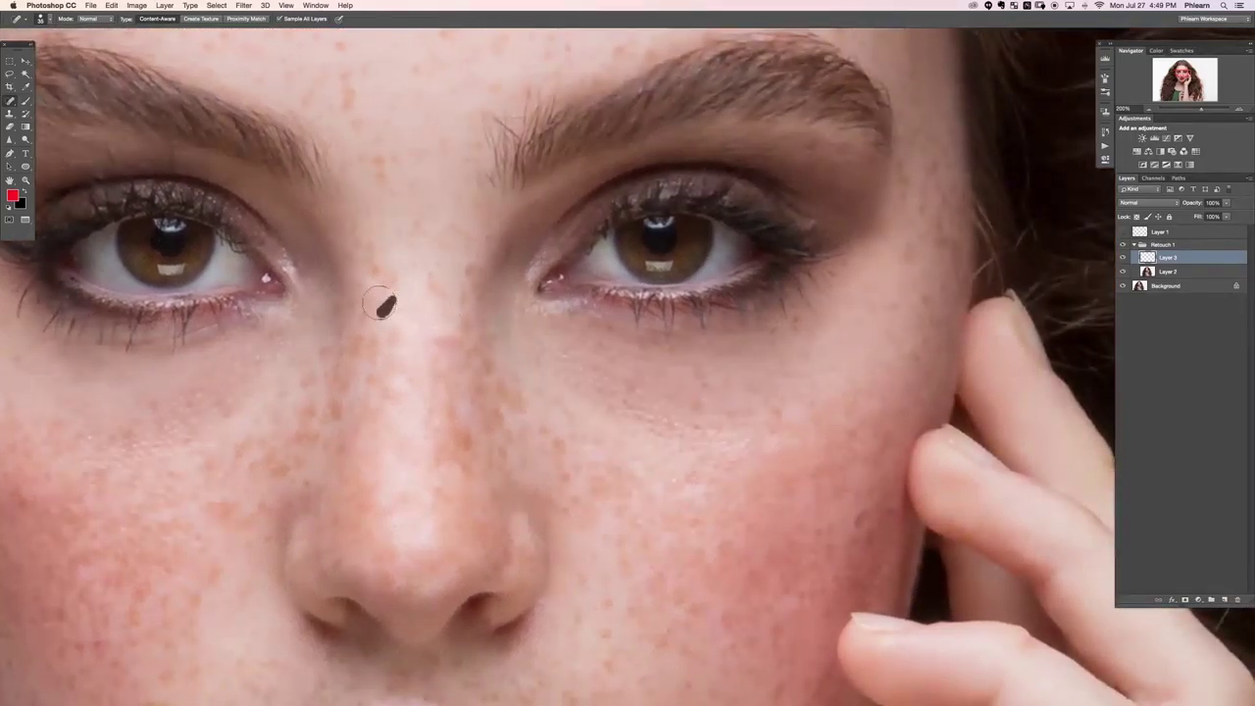
{"action": "left_click", "coordinate": [344, 303]}
{"action": "left_click", "coordinate": [442, 341]}
{"action": "left_click", "coordinate": [436, 417]}
{"action": "mouse_move", "coordinate": [434, 466]}
{"action": "left_mouse_down"}
{"action": "mouse_move", "coordinate": [443, 506]}
{"action": "mouse_move", "coordinate": [491, 505]}
{"action": "mouse_move", "coordinate": [474, 432]}
{"action": "left_mouse_up"}
{"action": "left_click", "coordinate": [476, 515]}
{"action": "left_click", "coordinate": [486, 511]}
{"action": "left_click_drag", "start_coordinate": [447, 390], "coordinate": [449, 381]}
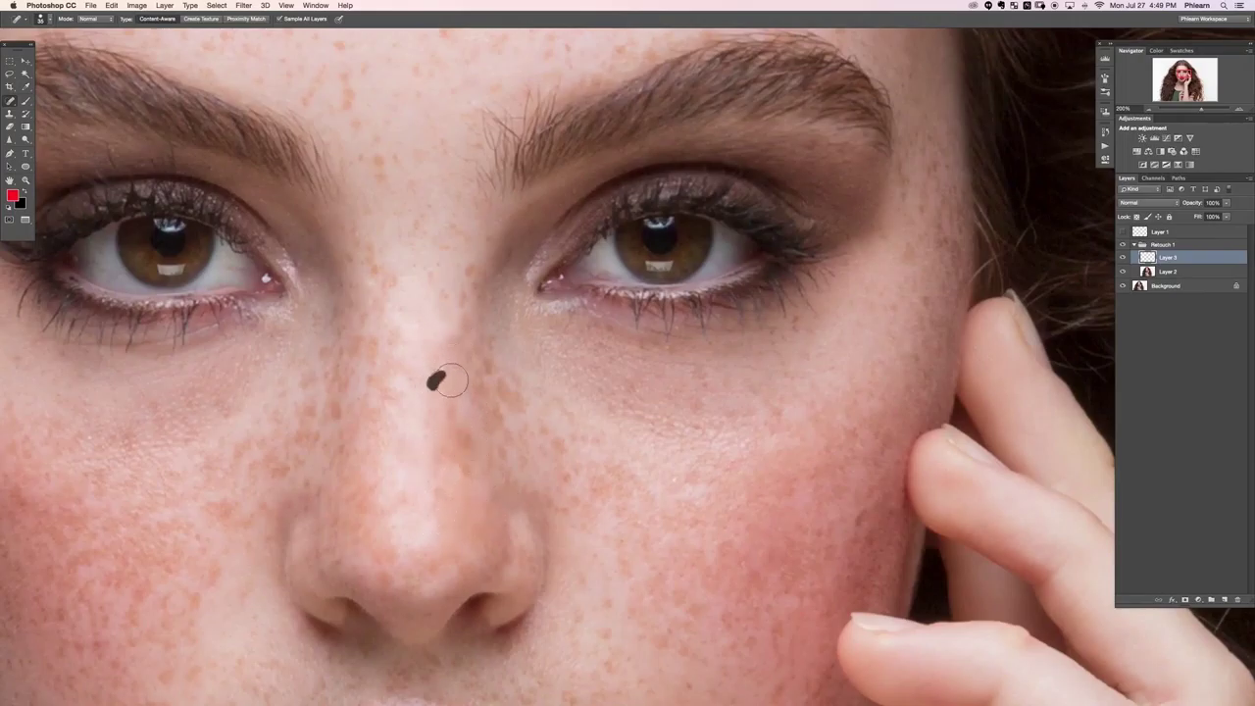
Heal the small spots beneath the image-right eye and on the upper cheek below it.
{"action": "scroll", "coordinate": [686, 372], "scroll_direction": "right", "scroll_amount": 3}
{"action": "left_click", "coordinate": [623, 338]}
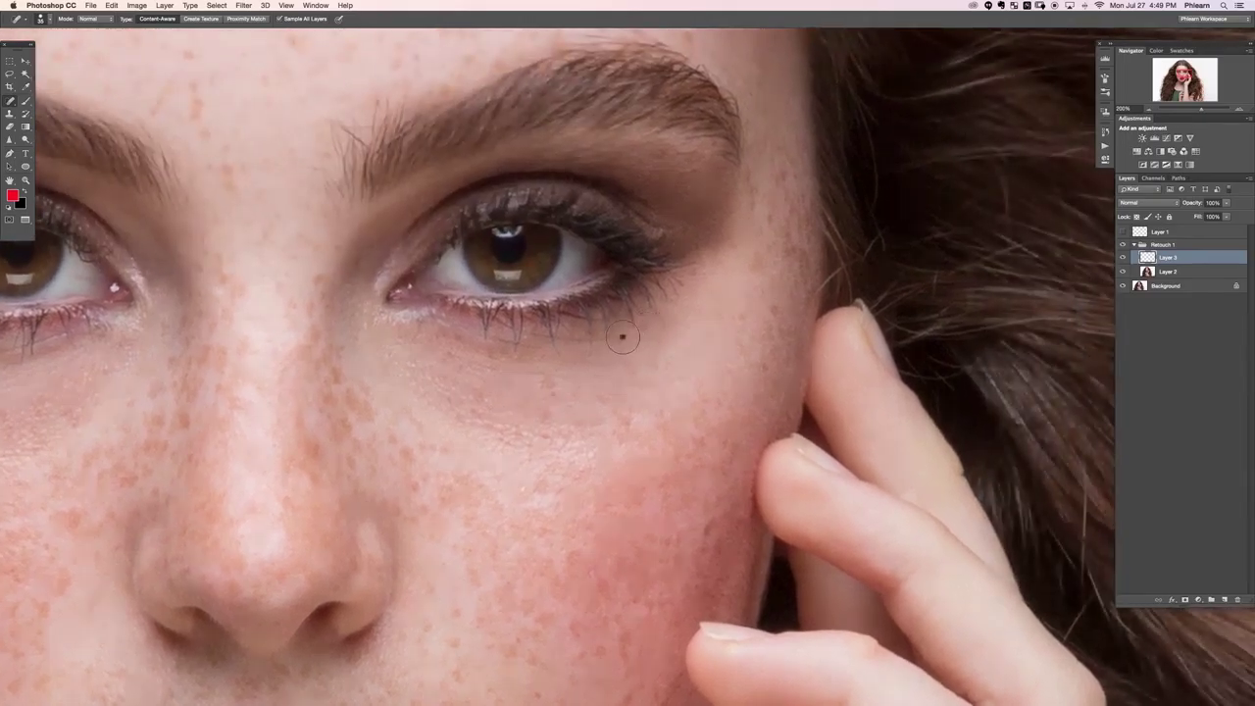
{"action": "left_click", "coordinate": [638, 370]}
{"action": "left_click", "coordinate": [622, 426]}
Heal the darkest and reddest spots across the forehead, from the hairline to the temple.
{"action": "scroll", "coordinate": [632, 277], "scroll_direction": "up", "scroll_amount": 10}
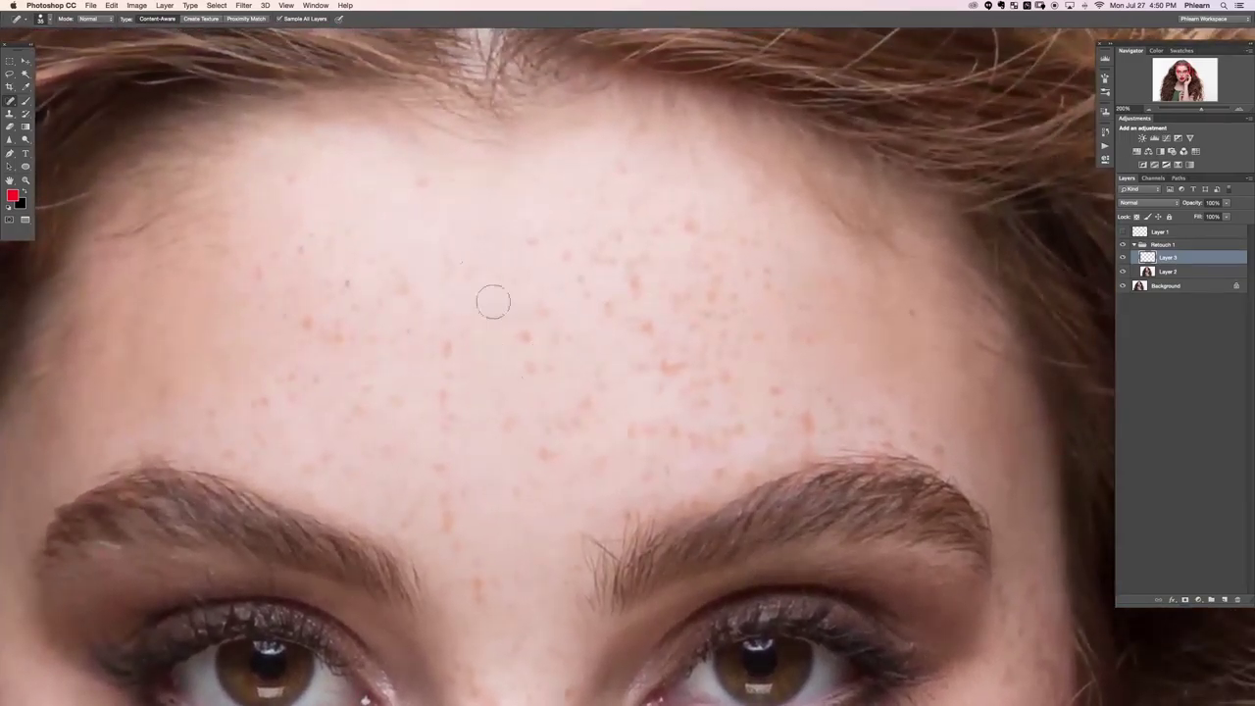
{"action": "left_click", "coordinate": [417, 188]}
{"action": "left_click", "coordinate": [910, 316]}
{"action": "left_click", "coordinate": [523, 331]}
{"action": "left_click", "coordinate": [300, 317]}
{"action": "scroll", "coordinate": [335, 196], "scroll_direction": "up", "scroll_amount": 3}
{"action": "left_click", "coordinate": [341, 173]}
{"action": "left_click", "coordinate": [307, 205]}
Heal the spot on the bridge of the nose between the eyes and the marks in the image-left eyebrow.
{"action": "scroll", "coordinate": [311, 205], "scroll_direction": "down", "scroll_amount": 5}
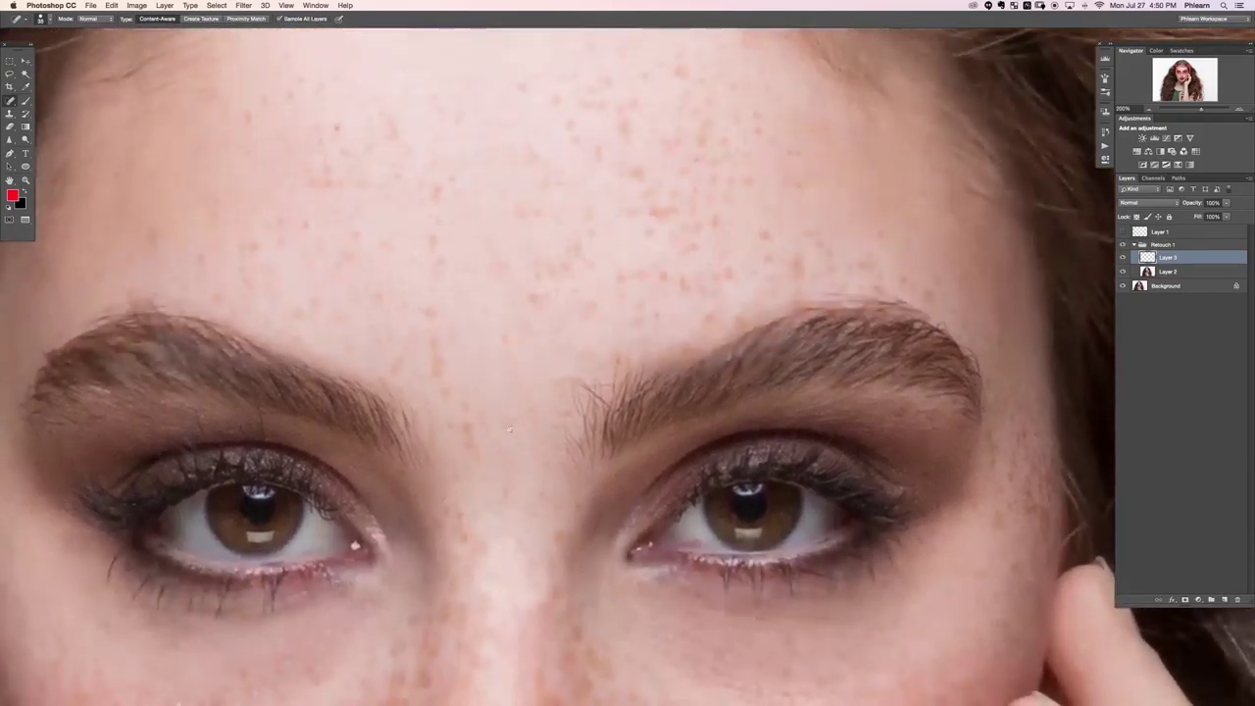
{"action": "scroll", "coordinate": [511, 435], "scroll_direction": "down", "scroll_amount": 3}
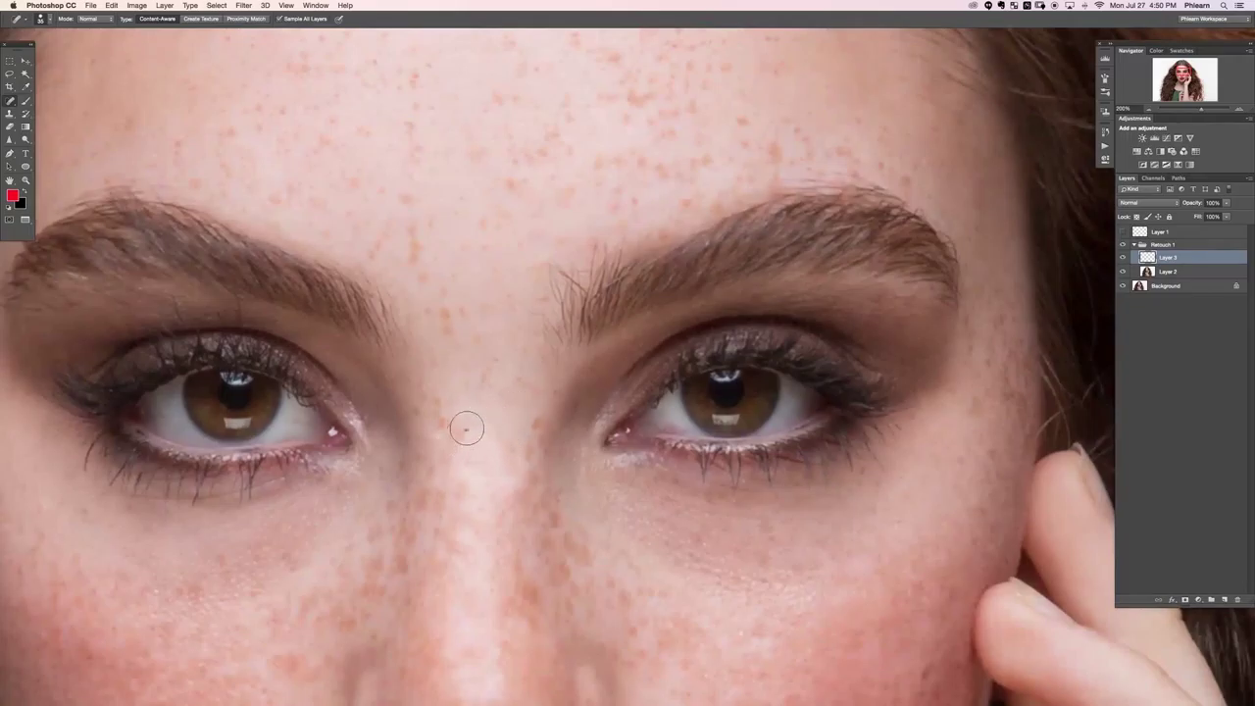
{"action": "left_click", "coordinate": [466, 428]}
{"action": "scroll", "coordinate": [466, 582], "scroll_direction": "left", "scroll_amount": 5}
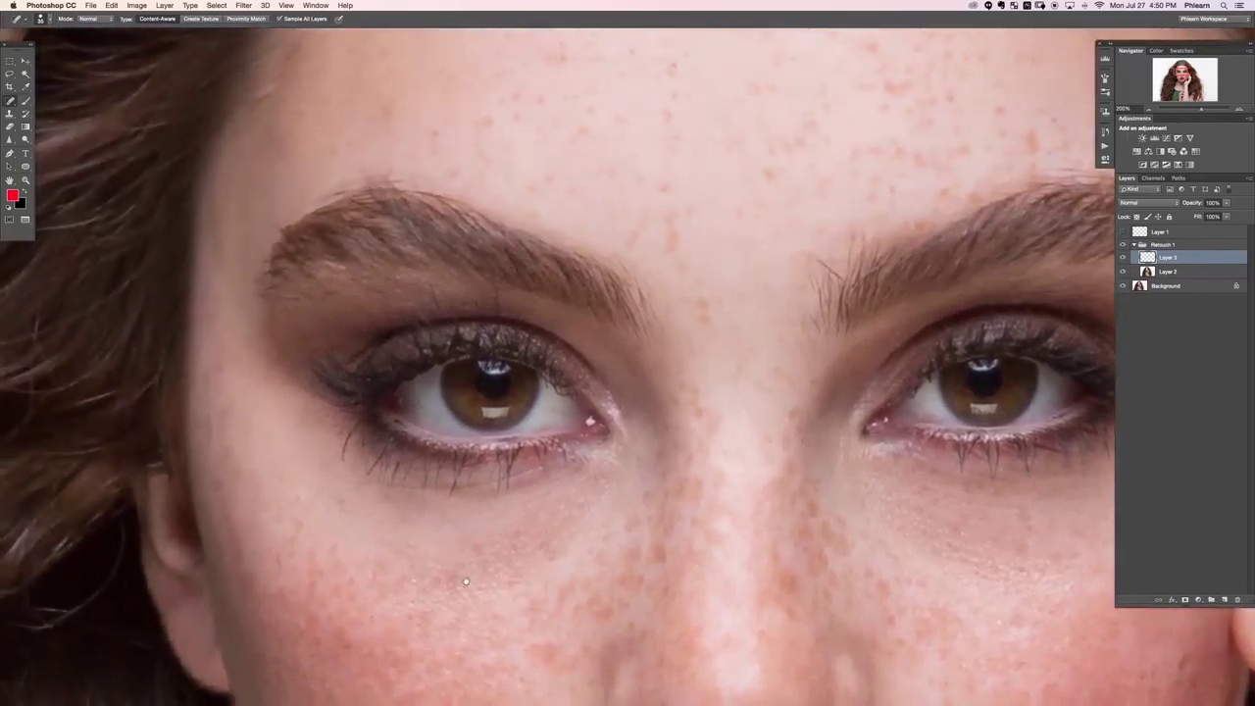
{"action": "left_click", "coordinate": [345, 258]}
{"action": "left_click", "coordinate": [340, 252]}
Shrink the healing brush and remove the small dark and red marks in the outer corner of the image-left eye.
{"action": "left_click_drag", "start_coordinate": [655, 446], "coordinate": [596, 415]}
{"action": "key", "text": "super+plus"}
{"action": "key", "text": "super+plus"}
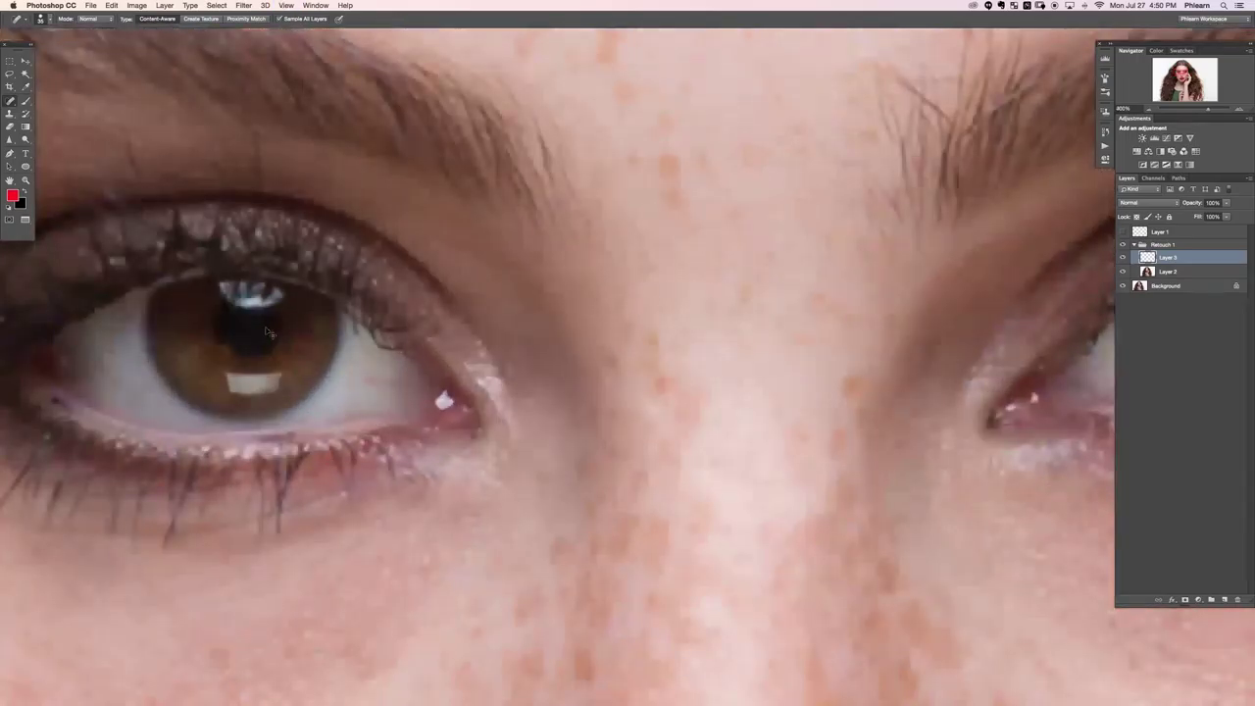
{"action": "scroll", "coordinate": [266, 332], "scroll_direction": "left", "scroll_amount": 5}
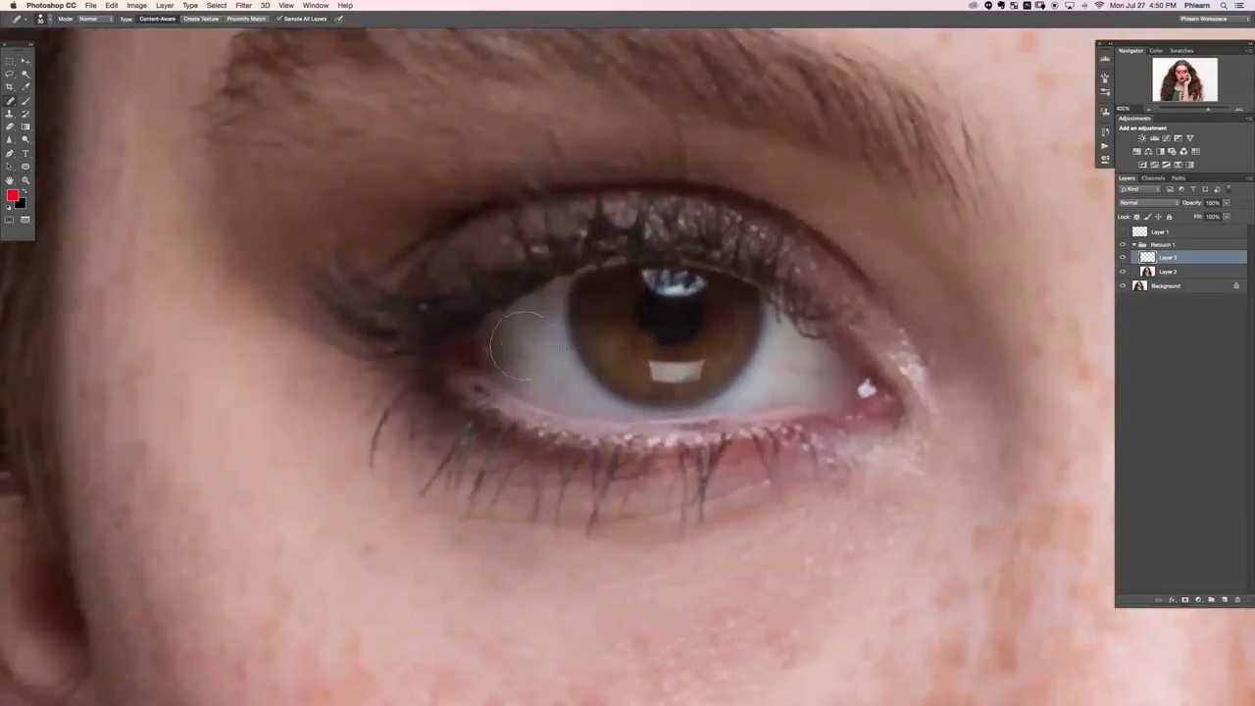
{"action": "left_click_drag", "start_coordinate": [455, 310], "coordinate": [423, 310]}
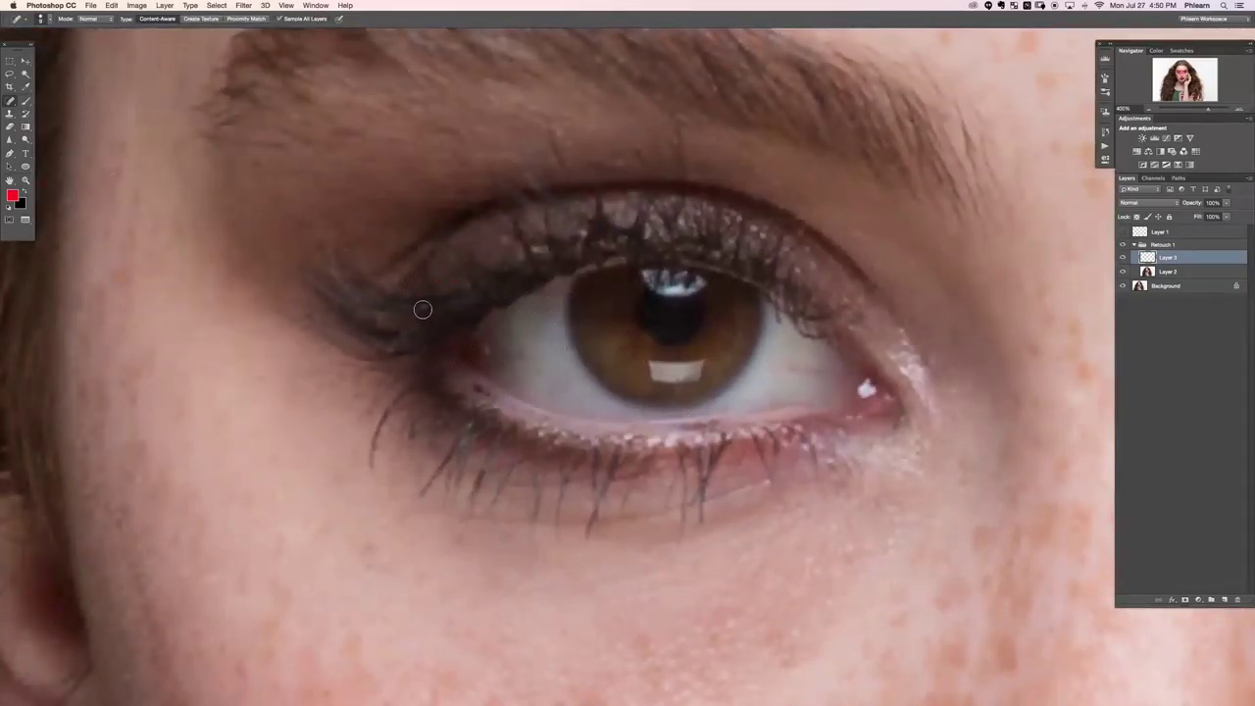
{"action": "left_click", "coordinate": [479, 387]}
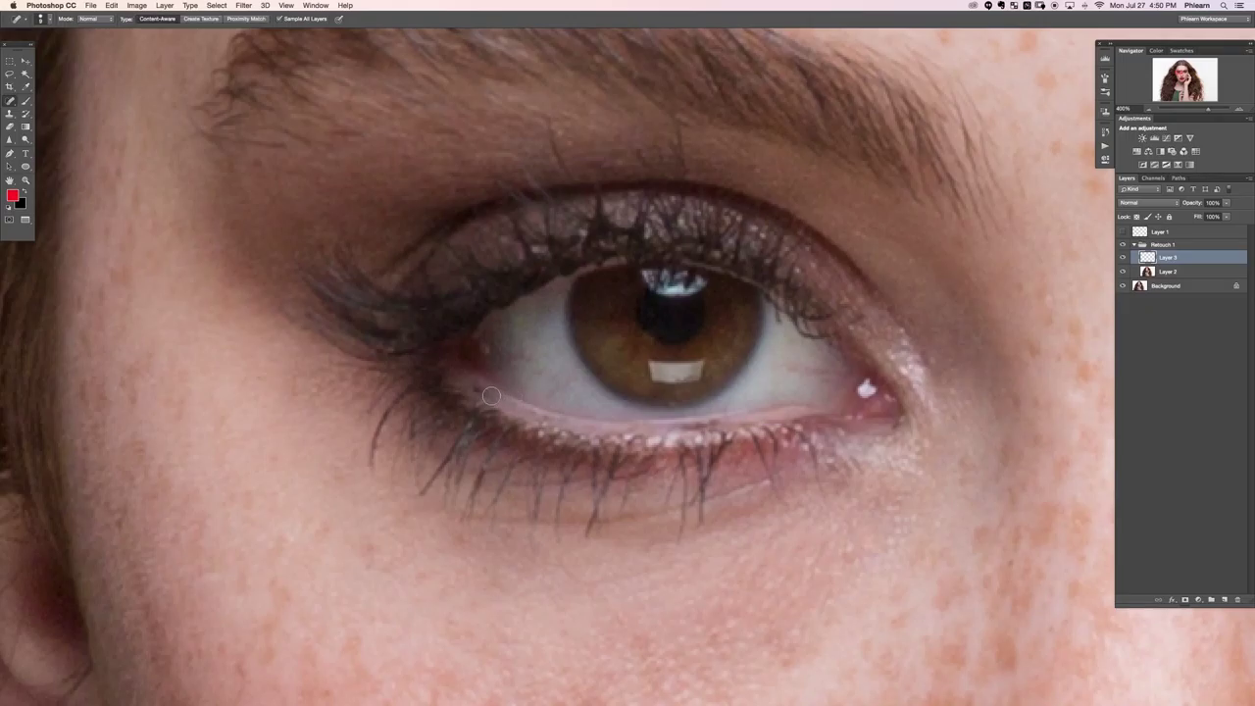
{"action": "left_click", "coordinate": [485, 345]}
Heal the small marks below the image-right eye's lower lashes and on its upper lid beneath the outer eyebrow.
{"action": "scroll", "coordinate": [679, 434], "scroll_direction": "right", "scroll_amount": 5}
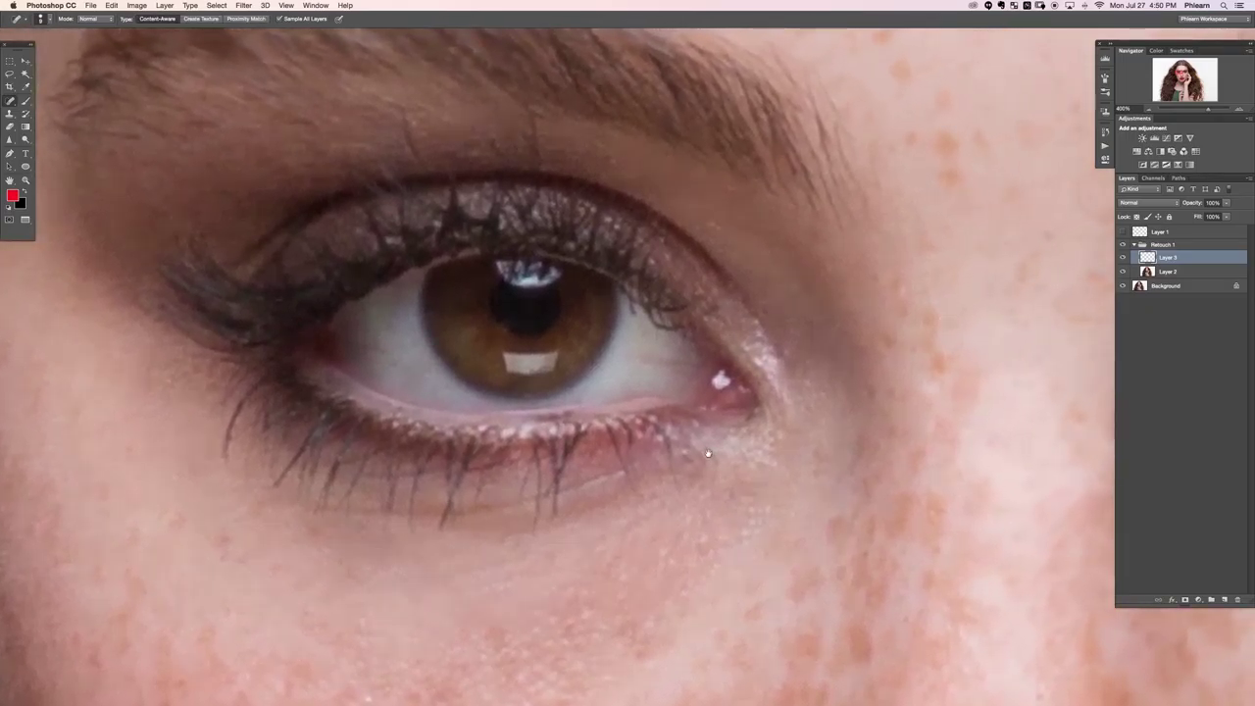
{"action": "scroll", "coordinate": [679, 435], "scroll_direction": "right", "scroll_amount": 10}
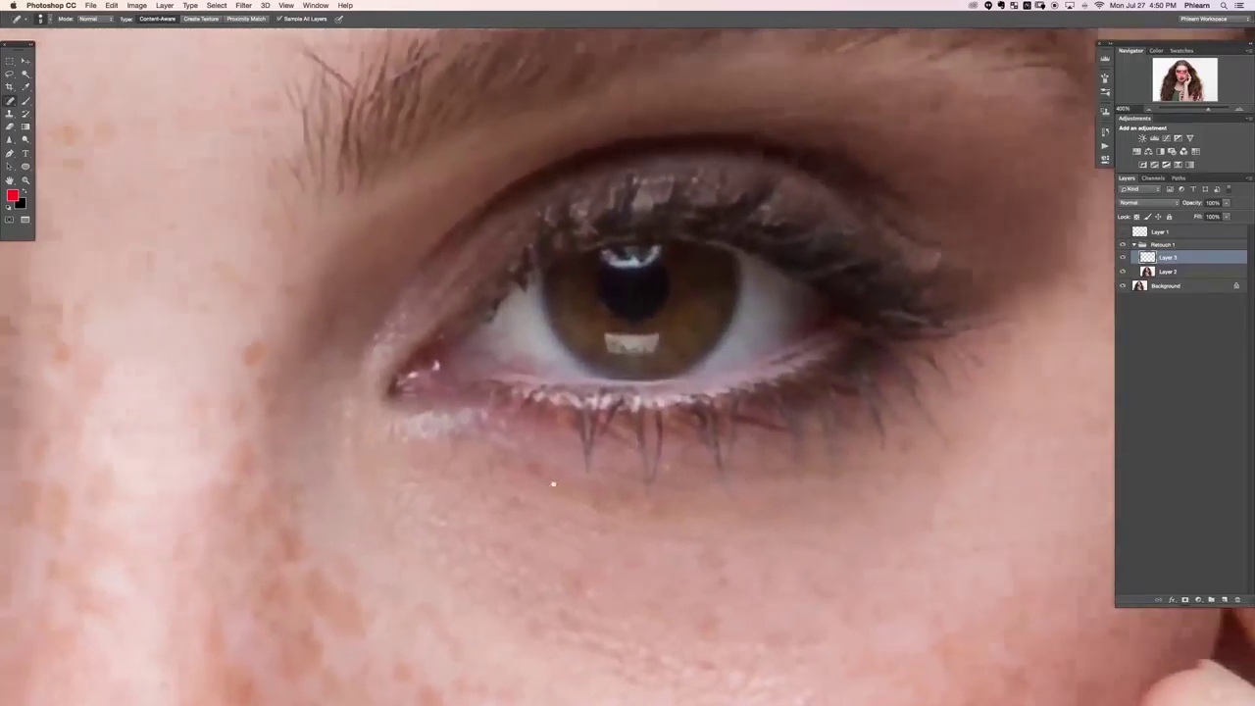
{"action": "scroll", "coordinate": [503, 497], "scroll_direction": "right", "scroll_amount": 3}
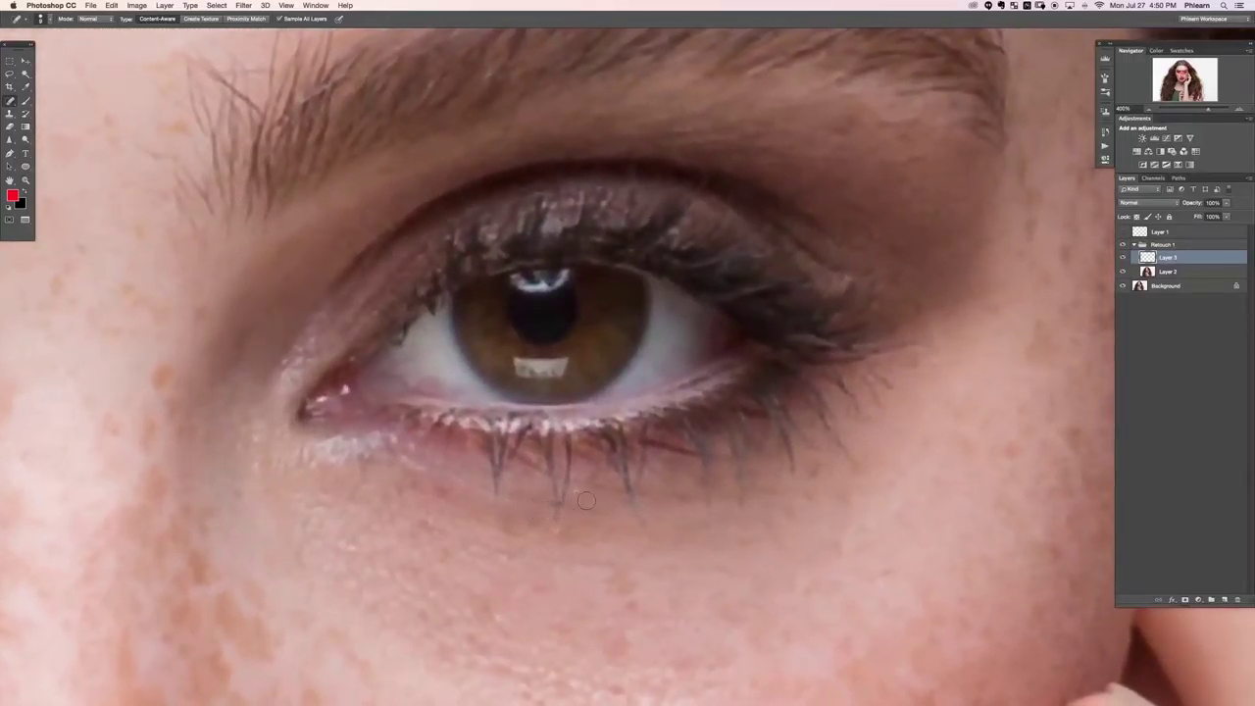
{"action": "mouse_move", "coordinate": [581, 517]}
{"action": "left_mouse_down"}
{"action": "mouse_move", "coordinate": [618, 520]}
{"action": "mouse_move", "coordinate": [572, 536]}
{"action": "left_mouse_up"}
{"action": "left_click_drag", "start_coordinate": [753, 467], "coordinate": [470, 599]}
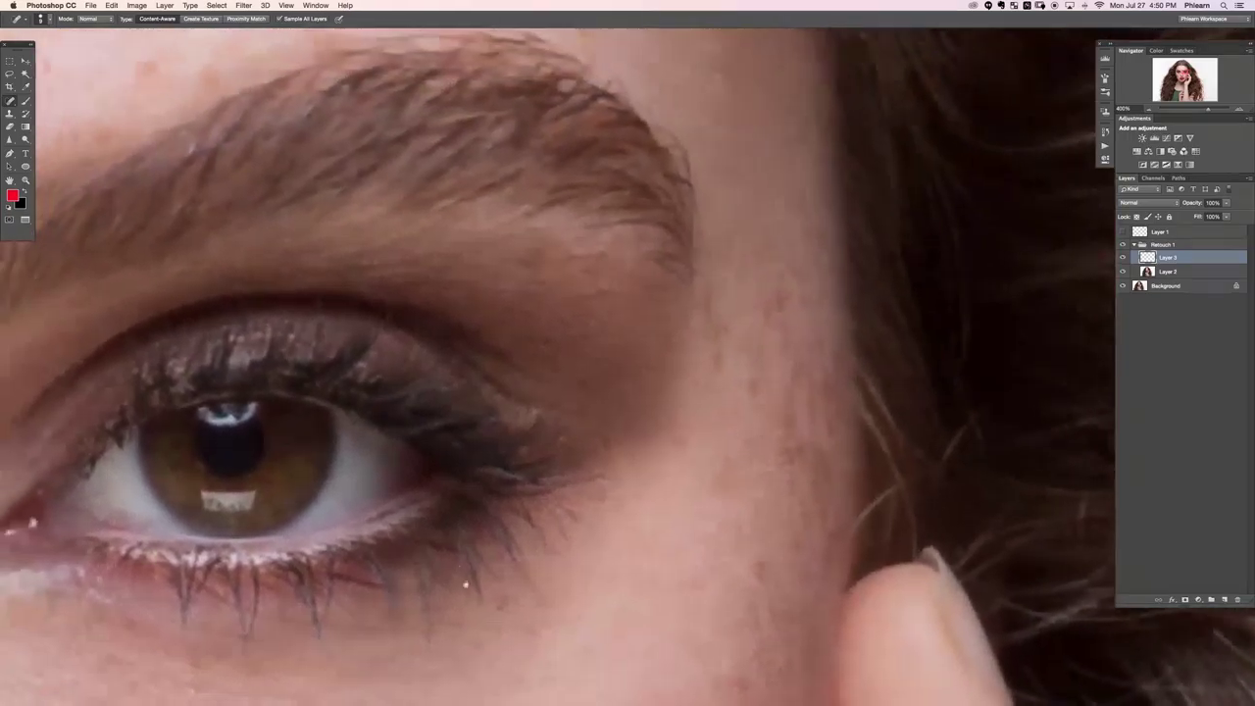
{"action": "left_click_drag", "start_coordinate": [385, 452], "coordinate": [593, 477]}
{"action": "scroll", "coordinate": [593, 477], "scroll_direction": "up", "scroll_amount": 3}
{"action": "left_click", "coordinate": [757, 275]}
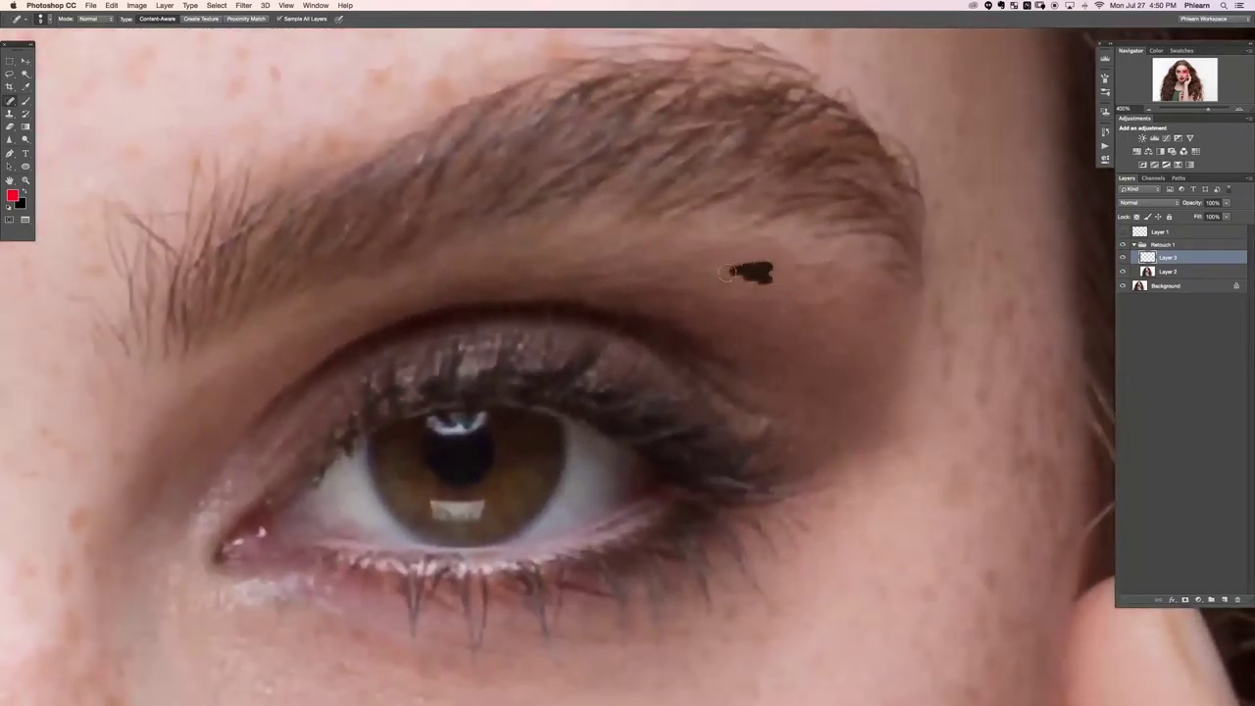
Examine the cheeks, mouth, chin, chest, raised hand and forearm for remaining distracting spots.
{"action": "key", "text": "super+minus"}
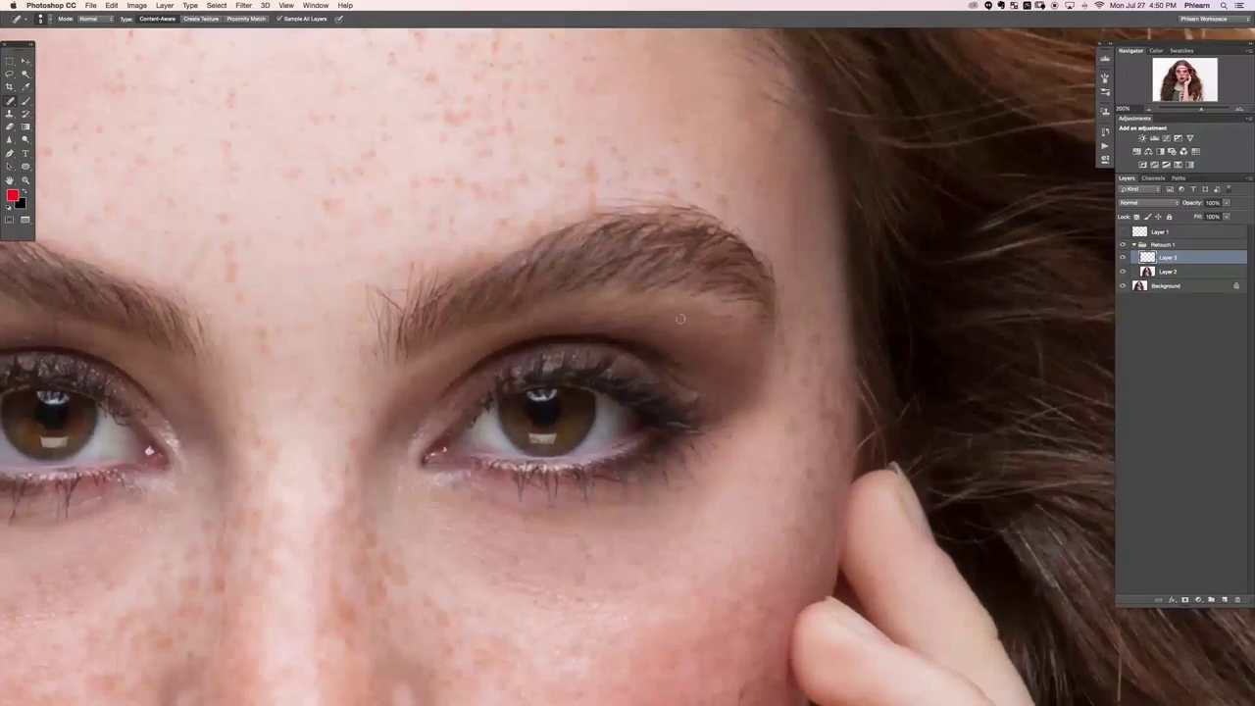
{"action": "left_click_drag", "start_coordinate": [533, 572], "coordinate": [716, 312]}
{"action": "scroll", "coordinate": [716, 312], "scroll_direction": "down", "scroll_amount": 5}
{"action": "scroll", "coordinate": [716, 312], "scroll_direction": "left", "scroll_amount": 1}
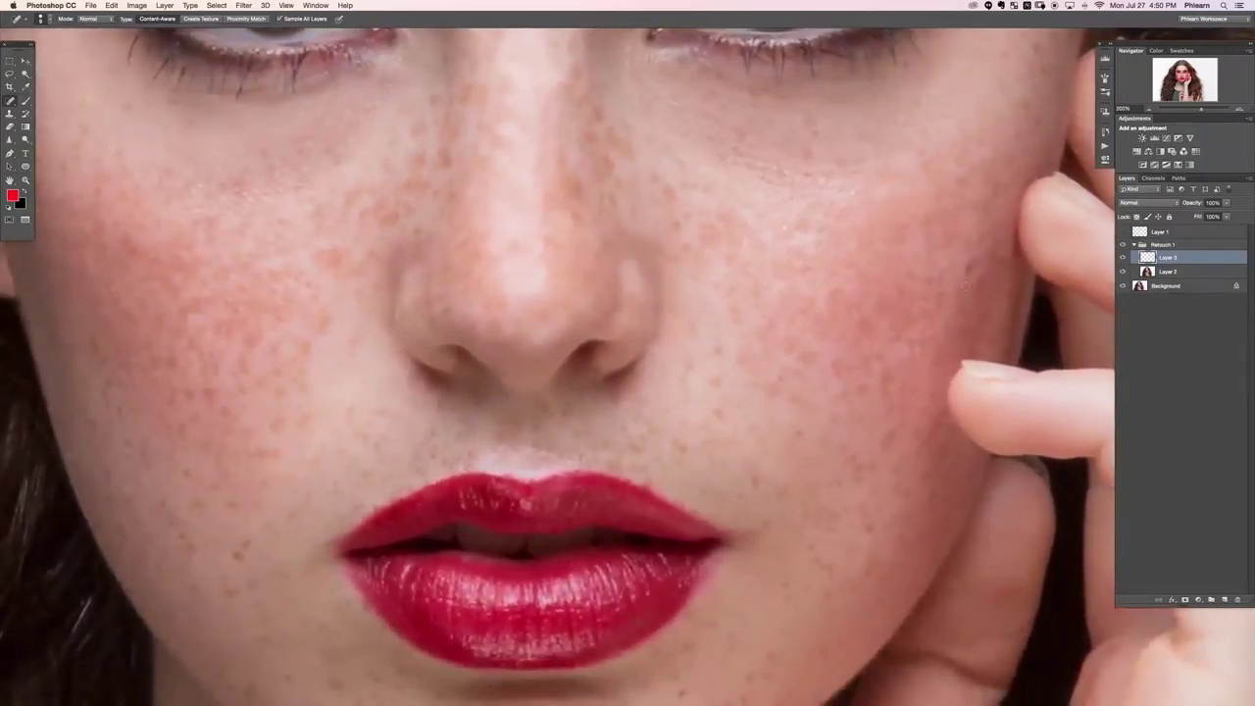
{"action": "scroll", "coordinate": [533, 415], "scroll_direction": "down", "scroll_amount": 10}
{"action": "scroll", "coordinate": [392, 400], "scroll_direction": "left", "scroll_amount": 5}
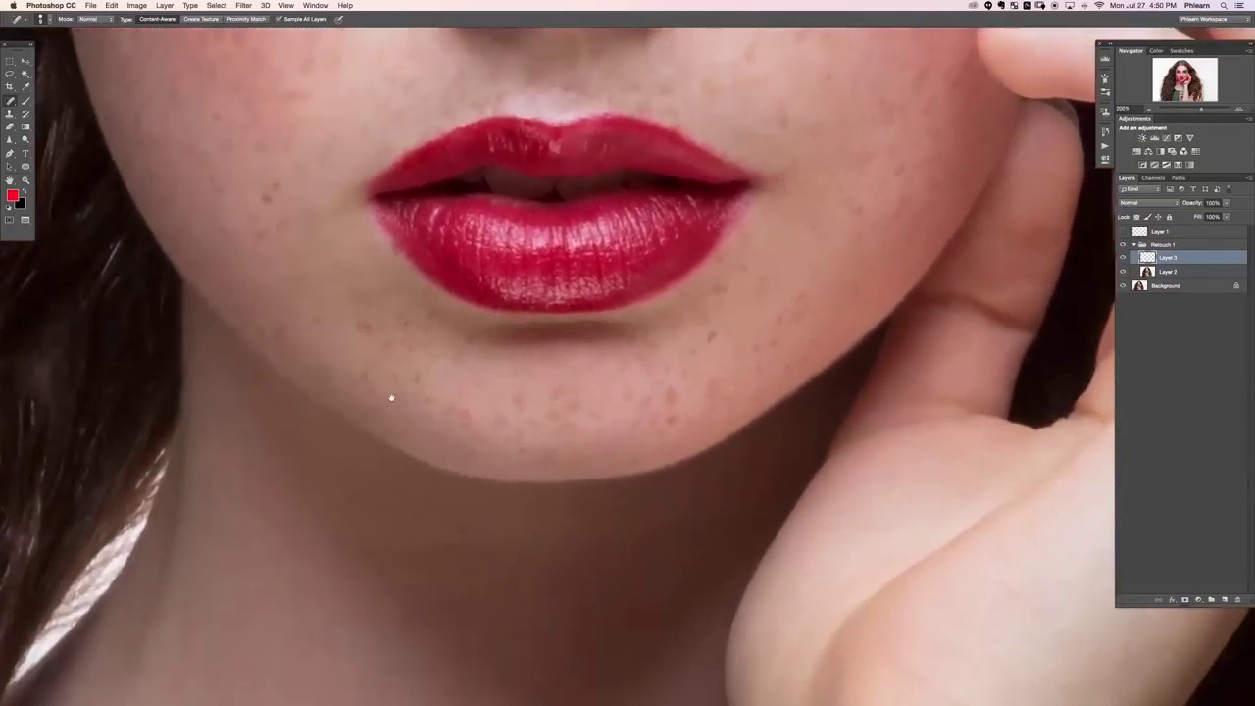
{"action": "scroll", "coordinate": [613, 382], "scroll_direction": "down", "scroll_amount": 15}
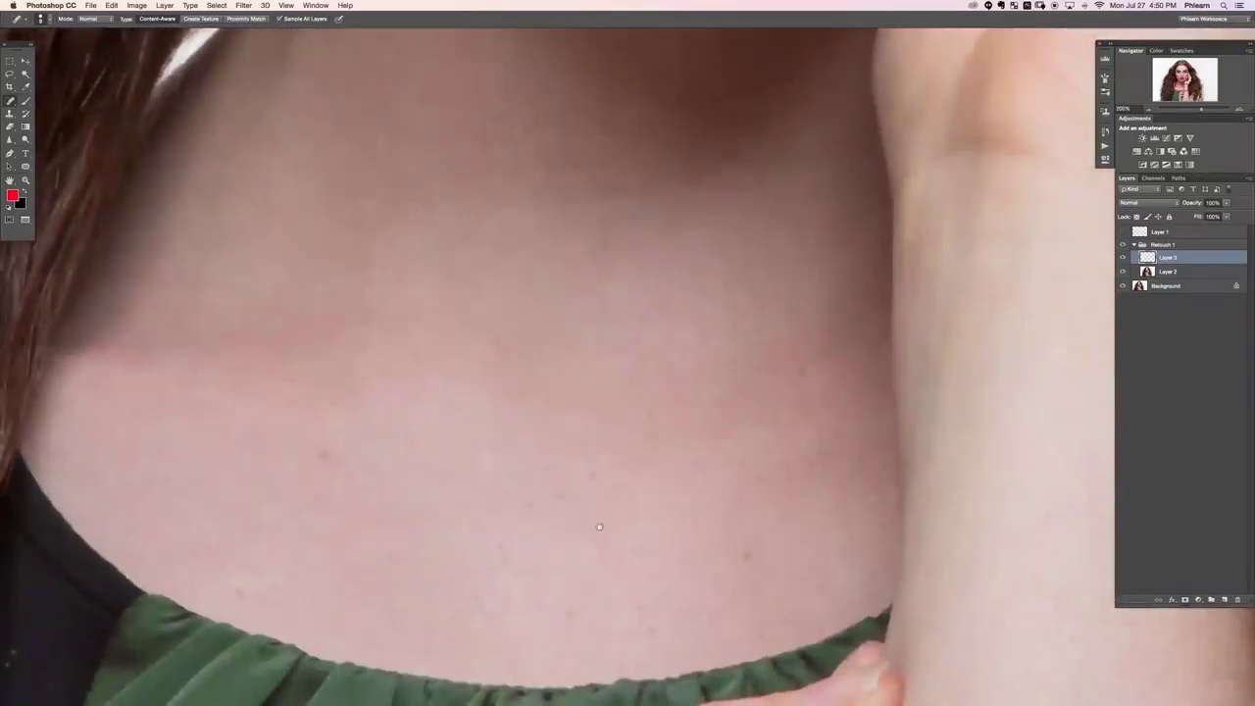
{"action": "scroll", "coordinate": [595, 525], "scroll_direction": "right", "scroll_amount": 8}
{"action": "scroll", "coordinate": [618, 412], "scroll_direction": "up", "scroll_amount": 15}
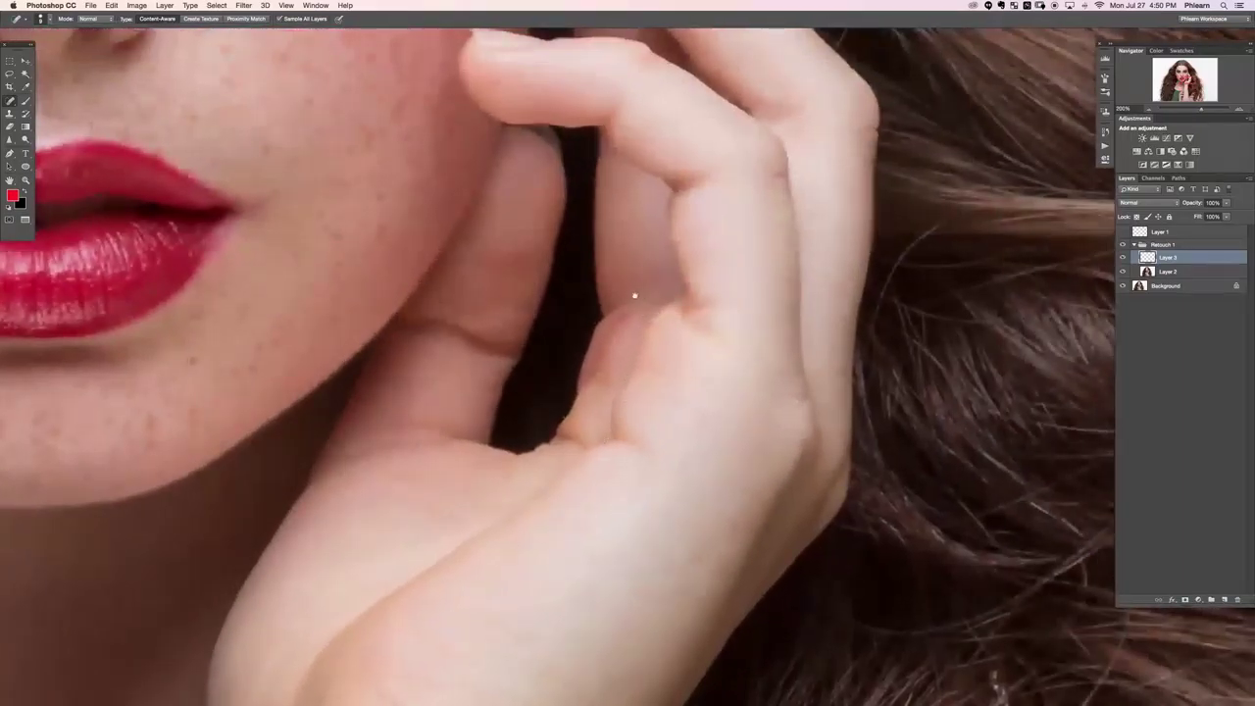
{"action": "scroll", "coordinate": [638, 295], "scroll_direction": "up", "scroll_amount": 3}
{"action": "scroll", "coordinate": [608, 334], "scroll_direction": "right", "scroll_amount": 2}
{"action": "scroll", "coordinate": [596, 357], "scroll_direction": "up", "scroll_amount": 8}
{"action": "scroll", "coordinate": [588, 379], "scroll_direction": "left", "scroll_amount": 4}
{"action": "scroll", "coordinate": [580, 256], "scroll_direction": "down", "scroll_amount": 8}
{"action": "scroll", "coordinate": [580, 256], "scroll_direction": "down", "scroll_amount": 15}
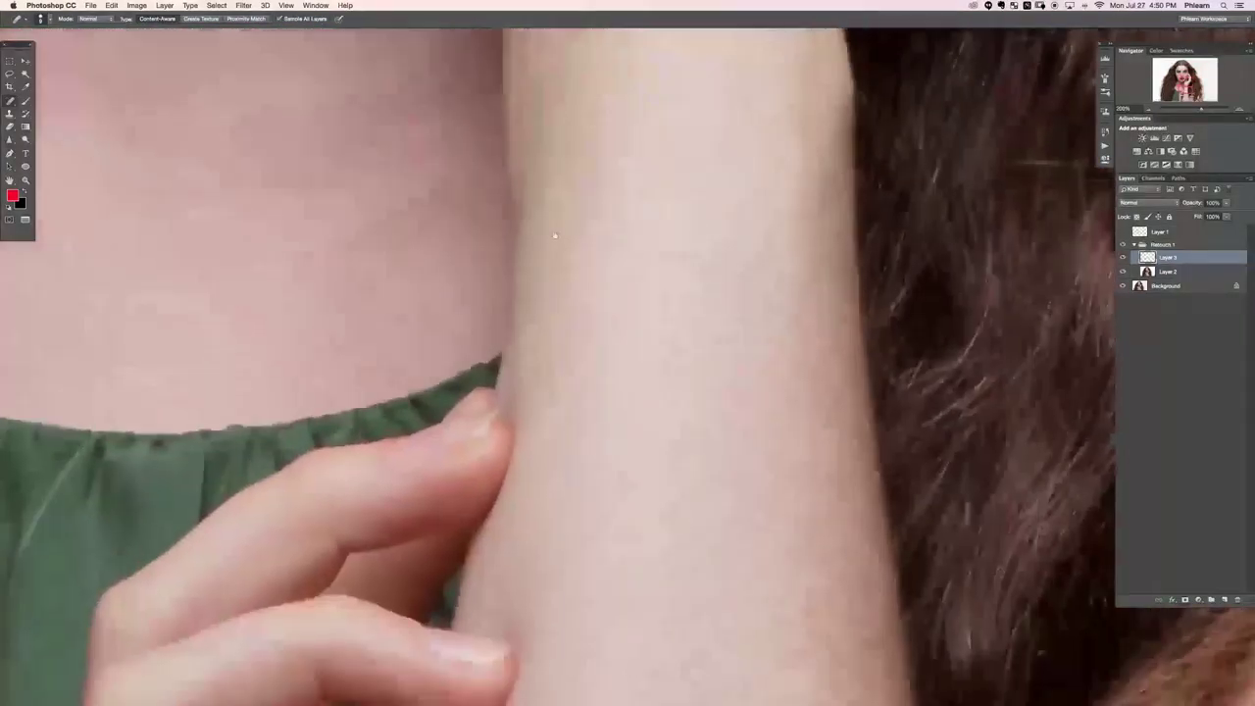
Enlarge the healing brush and heal the mark on the green top beside the fingers of the lower hand.
{"action": "scroll", "coordinate": [825, 496], "scroll_direction": "up", "scroll_amount": 5}
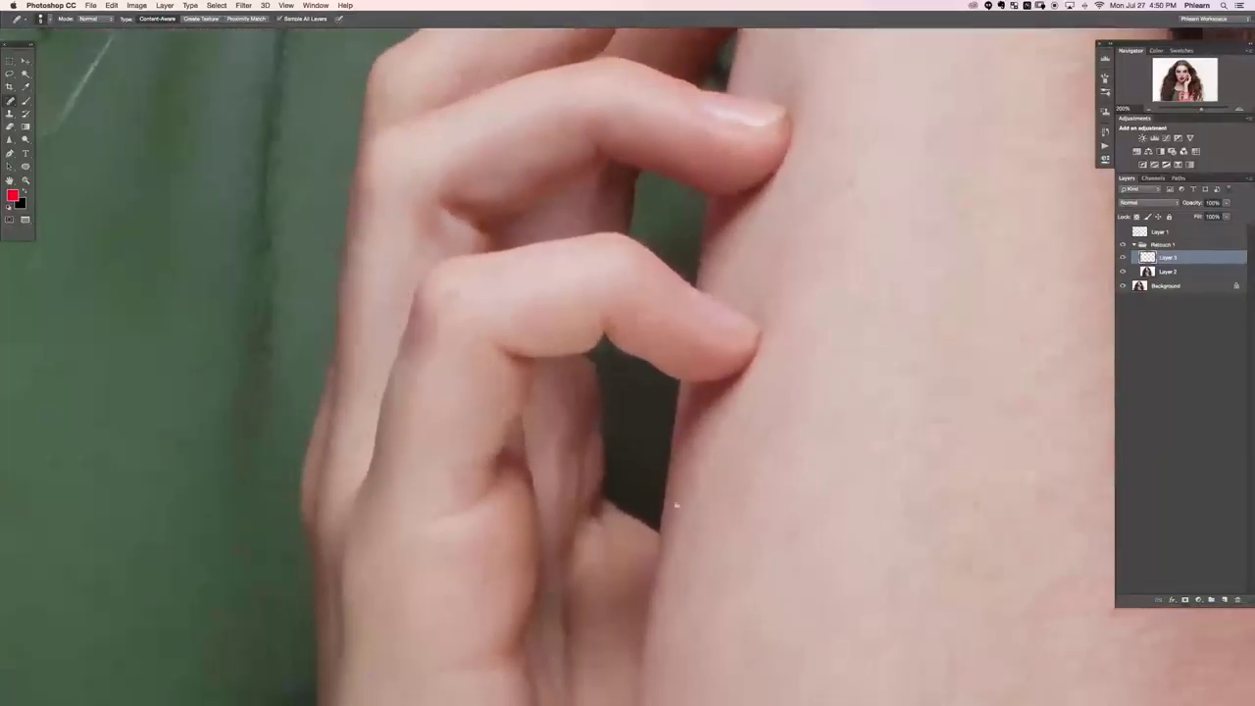
{"action": "left_click_drag", "start_coordinate": [441, 291], "coordinate": [473, 334]}
{"action": "left_click_drag", "start_coordinate": [478, 341], "coordinate": [481, 342]}
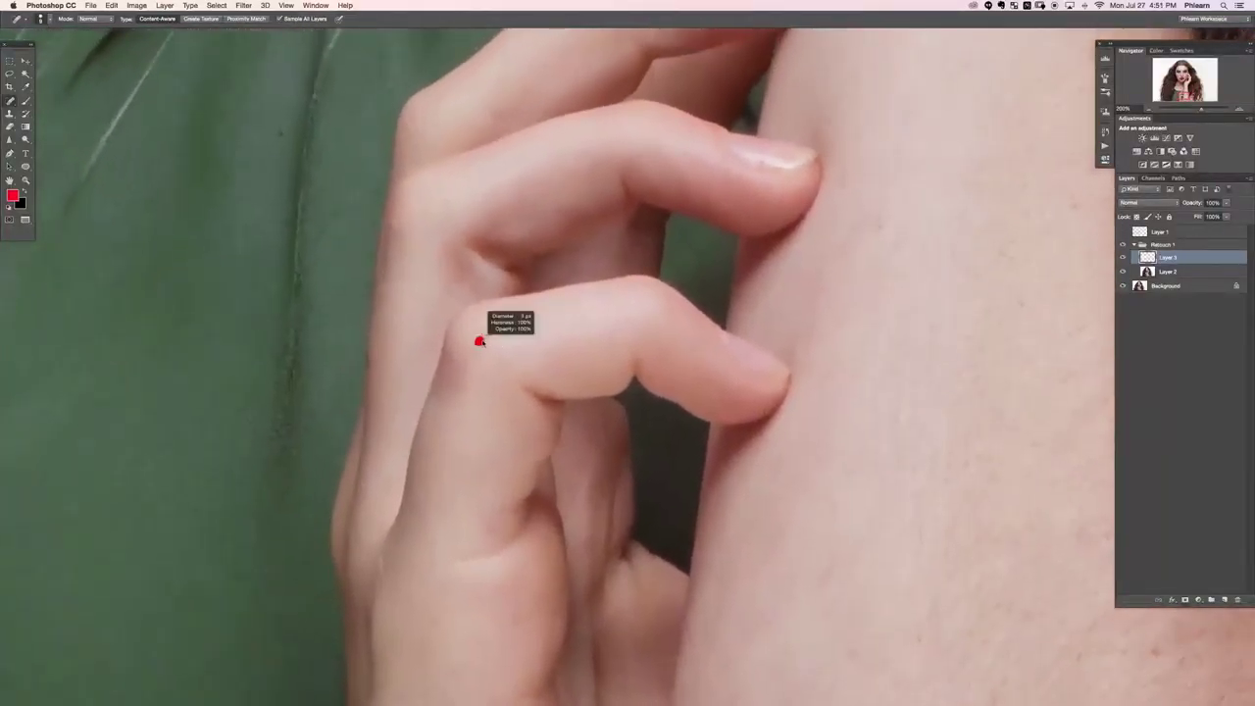
{"action": "mouse_move", "coordinate": [319, 379]}
{"action": "left_mouse_down"}
{"action": "mouse_move", "coordinate": [382, 462]}
{"action": "mouse_move", "coordinate": [390, 540]}
{"action": "left_mouse_up"}
{"action": "left_click_drag", "start_coordinate": [356, 304], "coordinate": [350, 325]}
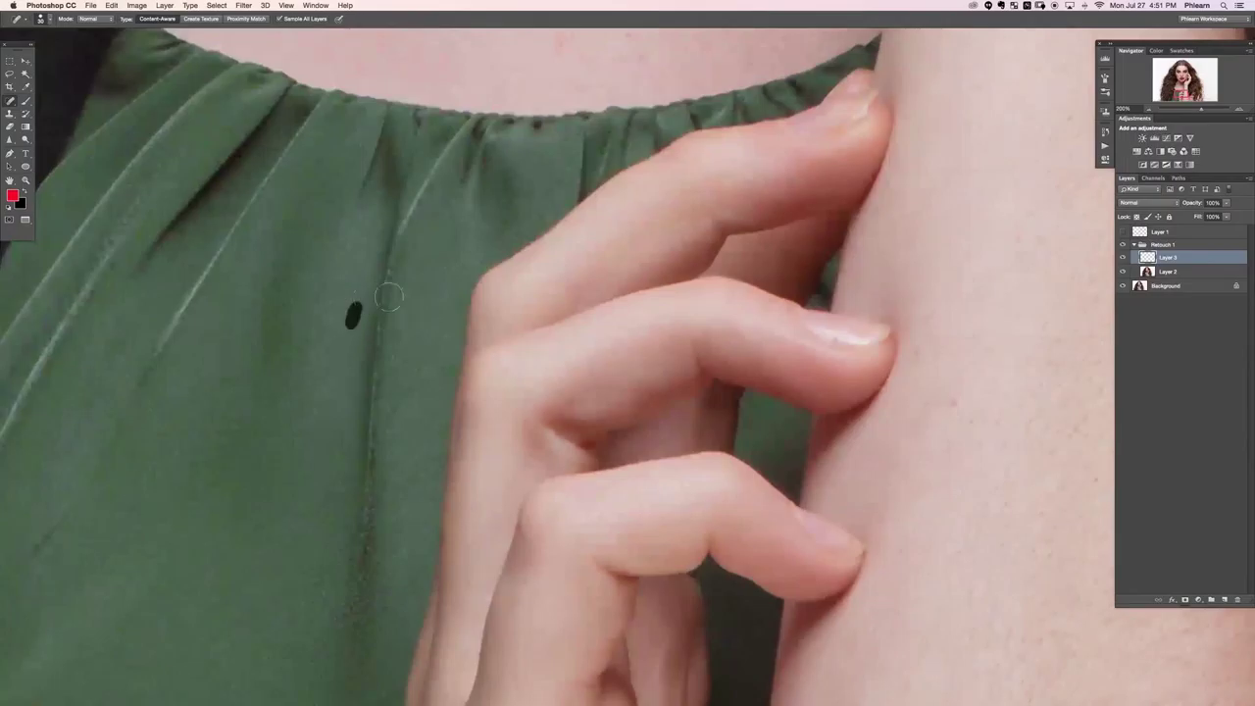
Heal the small marks on the forearm near the elbow at the lower edge of the photo.
{"action": "left_click_drag", "start_coordinate": [596, 521], "coordinate": [394, 216]}
{"action": "scroll", "coordinate": [394, 213], "scroll_direction": "right", "scroll_amount": 5}
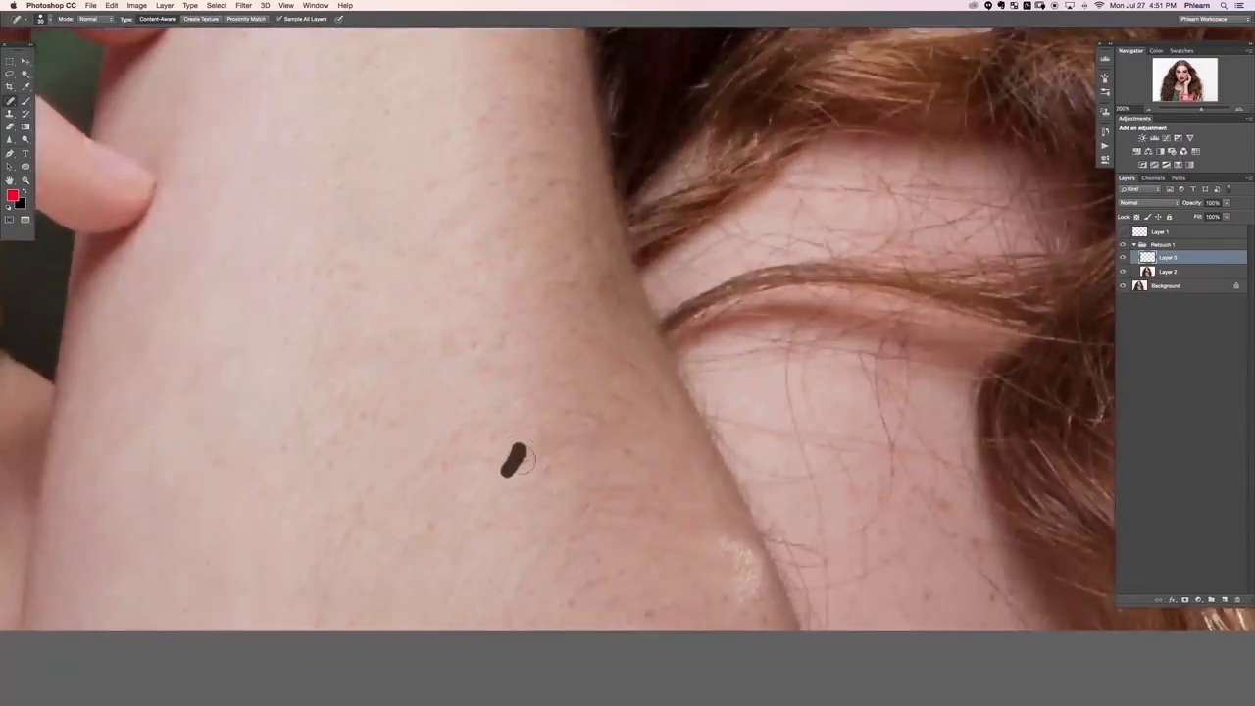
{"action": "left_click_drag", "start_coordinate": [762, 596], "coordinate": [625, 472]}
{"action": "mouse_move", "coordinate": [602, 430]}
{"action": "left_mouse_down"}
{"action": "mouse_move", "coordinate": [622, 485]}
{"action": "mouse_move", "coordinate": [598, 420]}
{"action": "mouse_move", "coordinate": [602, 498]}
{"action": "mouse_move", "coordinate": [580, 419]}
{"action": "mouse_move", "coordinate": [575, 437]}
{"action": "left_mouse_up"}
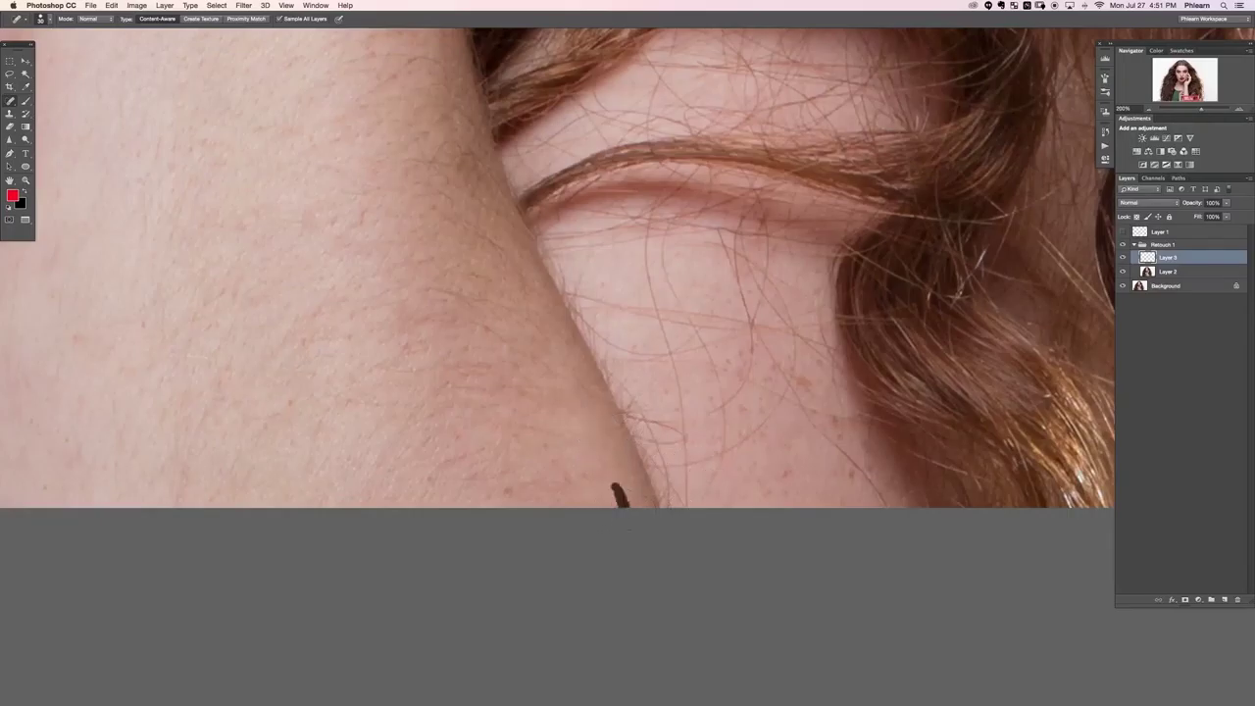
Heal the lines and uneven patches on the raised hand just above the wrist.
{"action": "left_click_drag", "start_coordinate": [703, 459], "coordinate": [432, 547]}
{"action": "left_click_drag", "start_coordinate": [537, 191], "coordinate": [442, 409]}
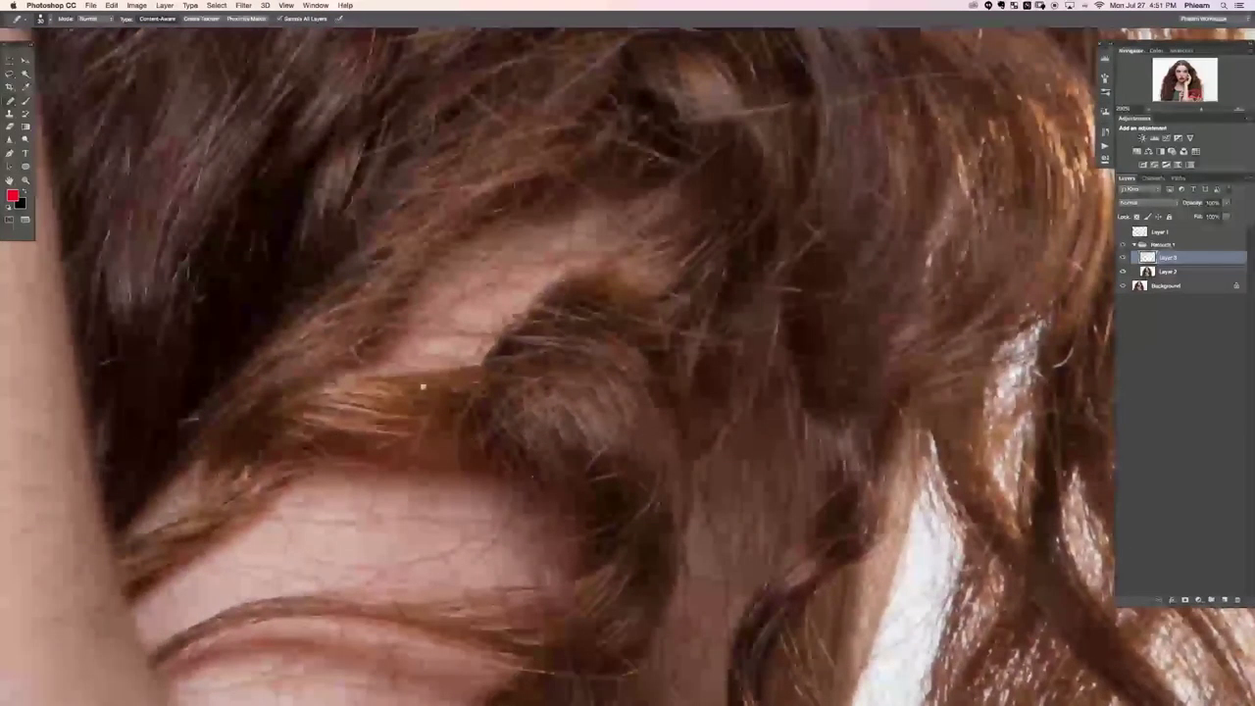
{"action": "left_click_drag", "start_coordinate": [453, 197], "coordinate": [566, 588]}
{"action": "left_click_drag", "start_coordinate": [519, 177], "coordinate": [500, 569]}
{"action": "mouse_move", "coordinate": [507, 401]}
{"action": "left_mouse_down"}
{"action": "mouse_move", "coordinate": [494, 570]}
{"action": "mouse_move", "coordinate": [498, 312]}
{"action": "mouse_move", "coordinate": [575, 404]}
{"action": "left_mouse_up"}
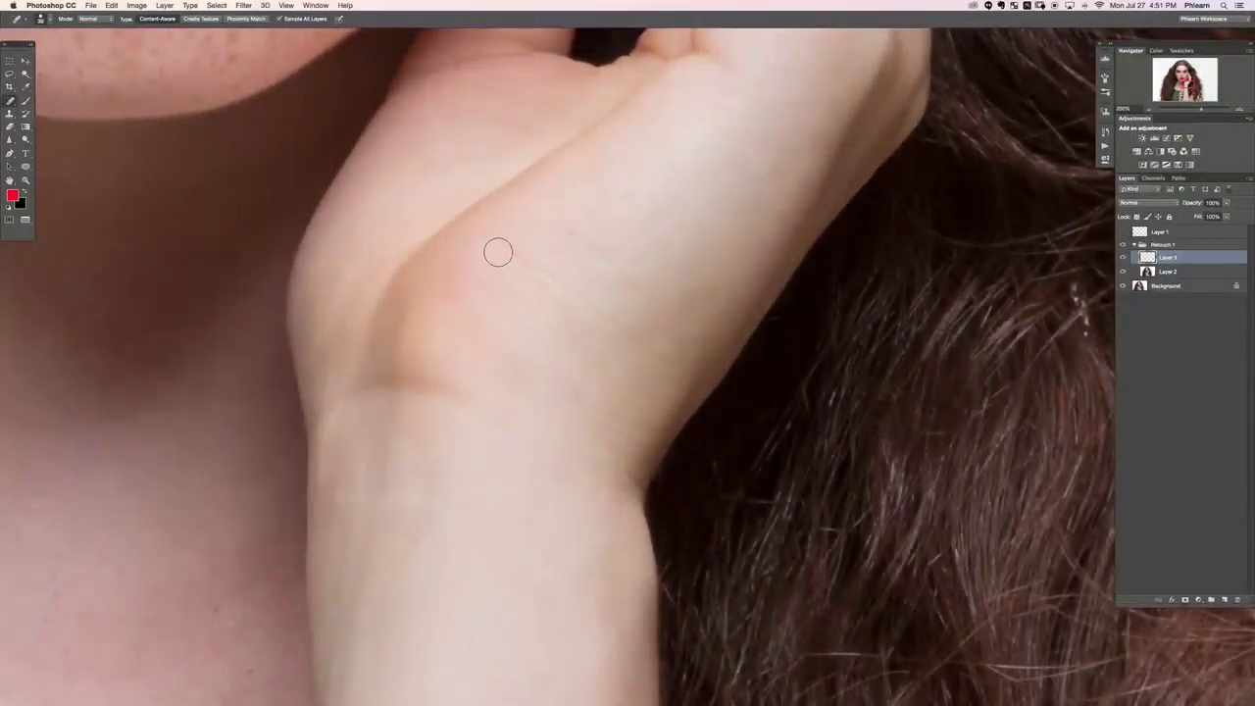
{"action": "mouse_move", "coordinate": [499, 253]}
{"action": "left_mouse_down"}
{"action": "mouse_move", "coordinate": [576, 283]}
{"action": "mouse_move", "coordinate": [653, 347]}
{"action": "mouse_move", "coordinate": [643, 343]}
{"action": "left_mouse_up"}
{"action": "left_click_drag", "start_coordinate": [580, 282], "coordinate": [609, 314]}
{"action": "left_click_drag", "start_coordinate": [576, 227], "coordinate": [645, 294]}
{"action": "left_click_drag", "start_coordinate": [545, 286], "coordinate": [509, 253]}
{"action": "left_click_drag", "start_coordinate": [479, 311], "coordinate": [538, 353]}
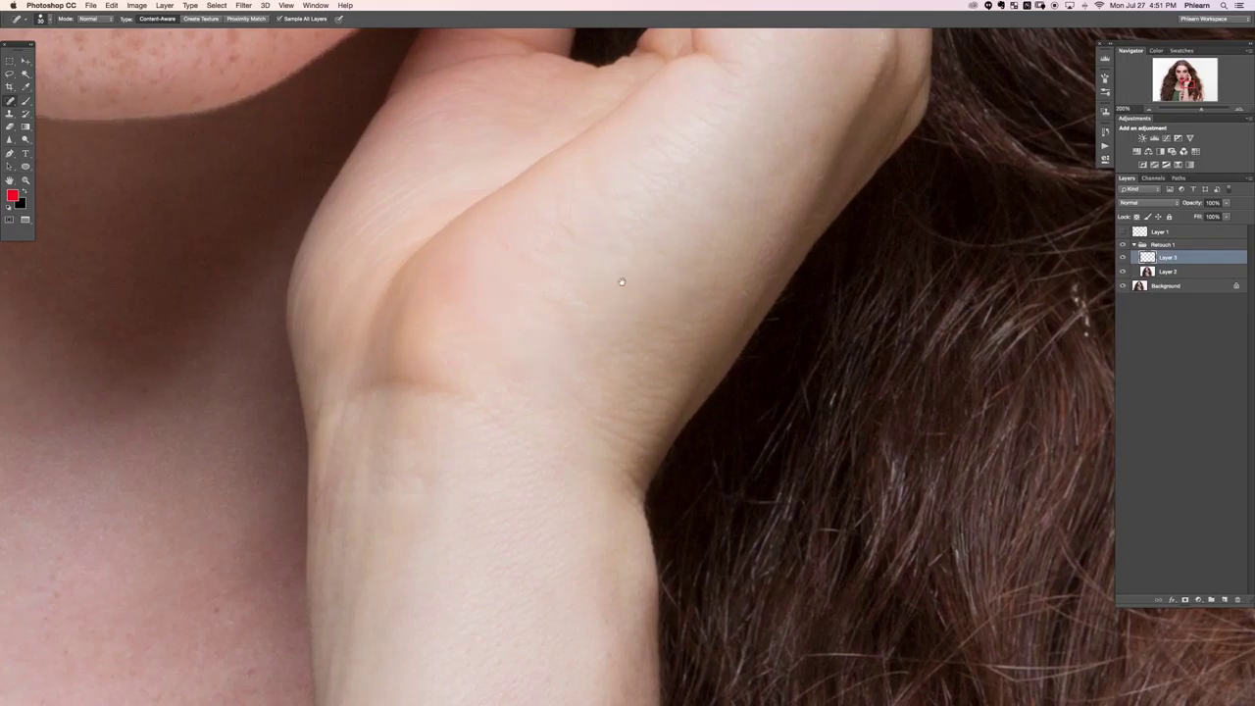
Heal the small dark and red spots across the chest between the neck and the green neckline.
{"action": "scroll", "coordinate": [621, 279], "scroll_direction": "up", "scroll_amount": 3}
{"action": "scroll", "coordinate": [689, 407], "scroll_direction": "left", "scroll_amount": 5}
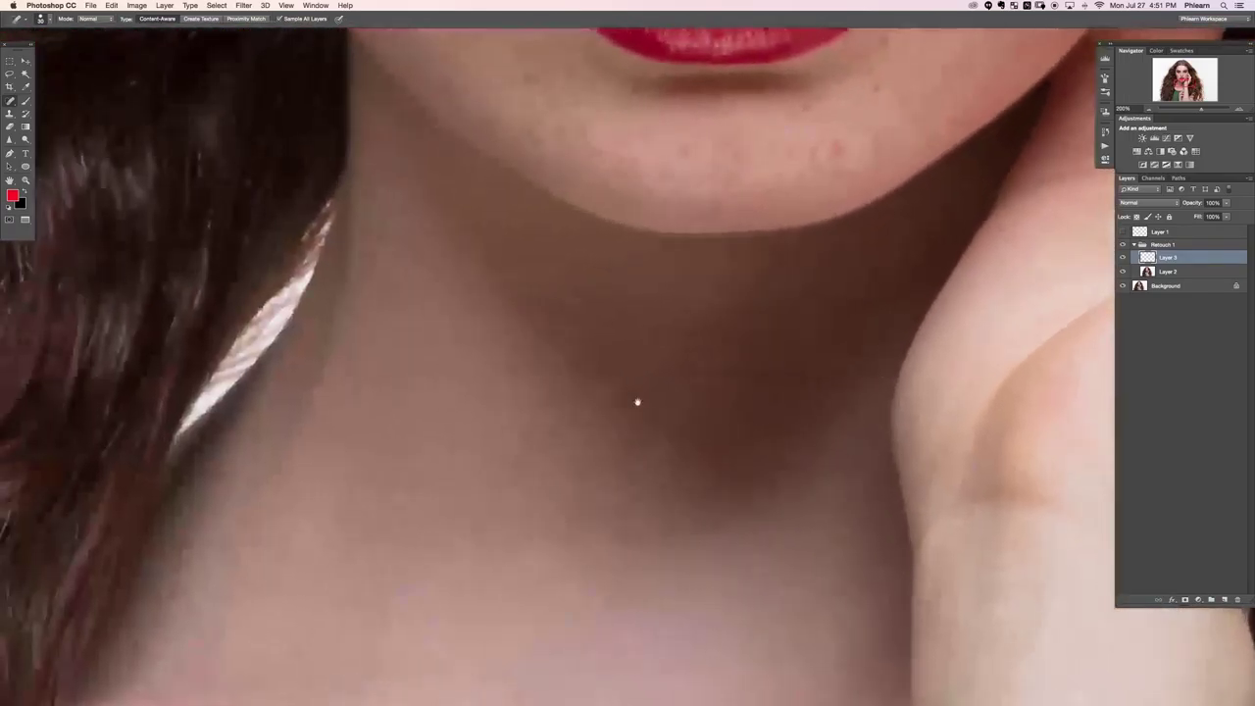
{"action": "left_click_drag", "start_coordinate": [689, 407], "coordinate": [980, 118]}
{"action": "left_click_drag", "start_coordinate": [558, 505], "coordinate": [726, 185]}
{"action": "left_click_drag", "start_coordinate": [849, 166], "coordinate": [641, 284]}
{"action": "left_click", "coordinate": [610, 273]}
{"action": "left_click", "coordinate": [521, 414]}
{"action": "left_click_drag", "start_coordinate": [545, 409], "coordinate": [586, 400]}
{"action": "left_click", "coordinate": [779, 367]}
{"action": "left_click", "coordinate": [530, 409]}
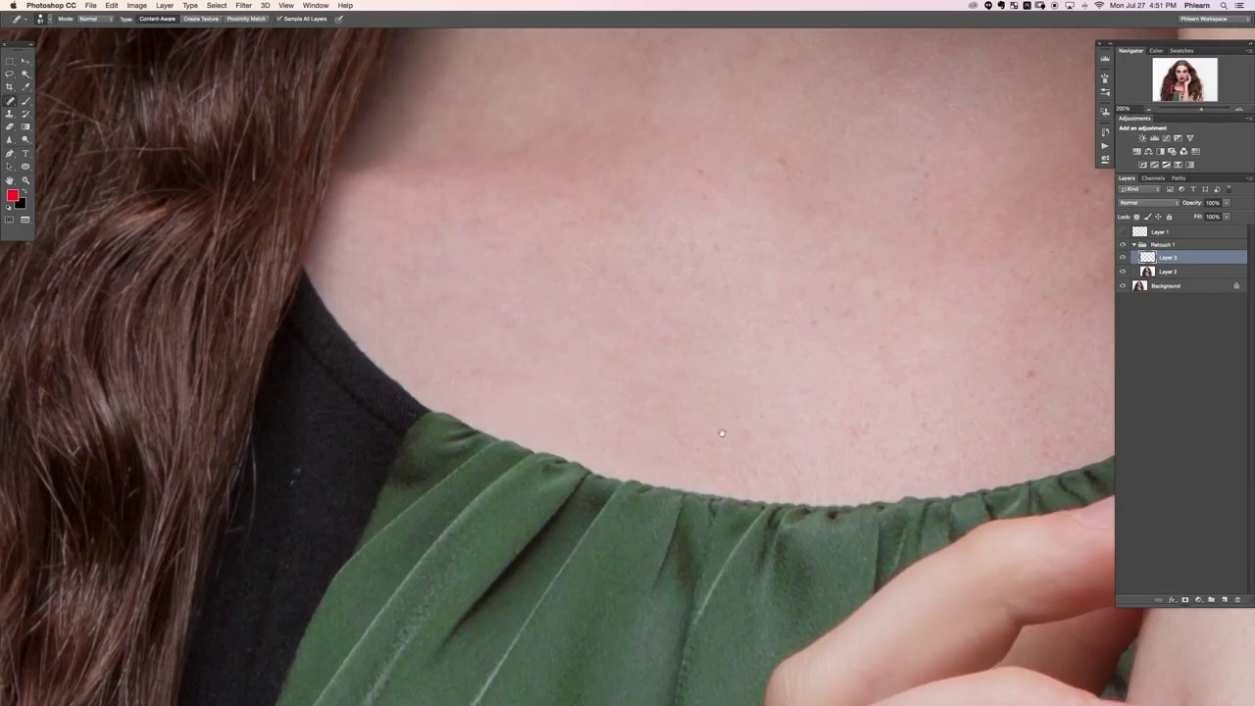
Examine the neckline, the image-left hair and the overall portrait for remaining distractions.
{"action": "scroll", "coordinate": [730, 432], "scroll_direction": "down", "scroll_amount": 4}
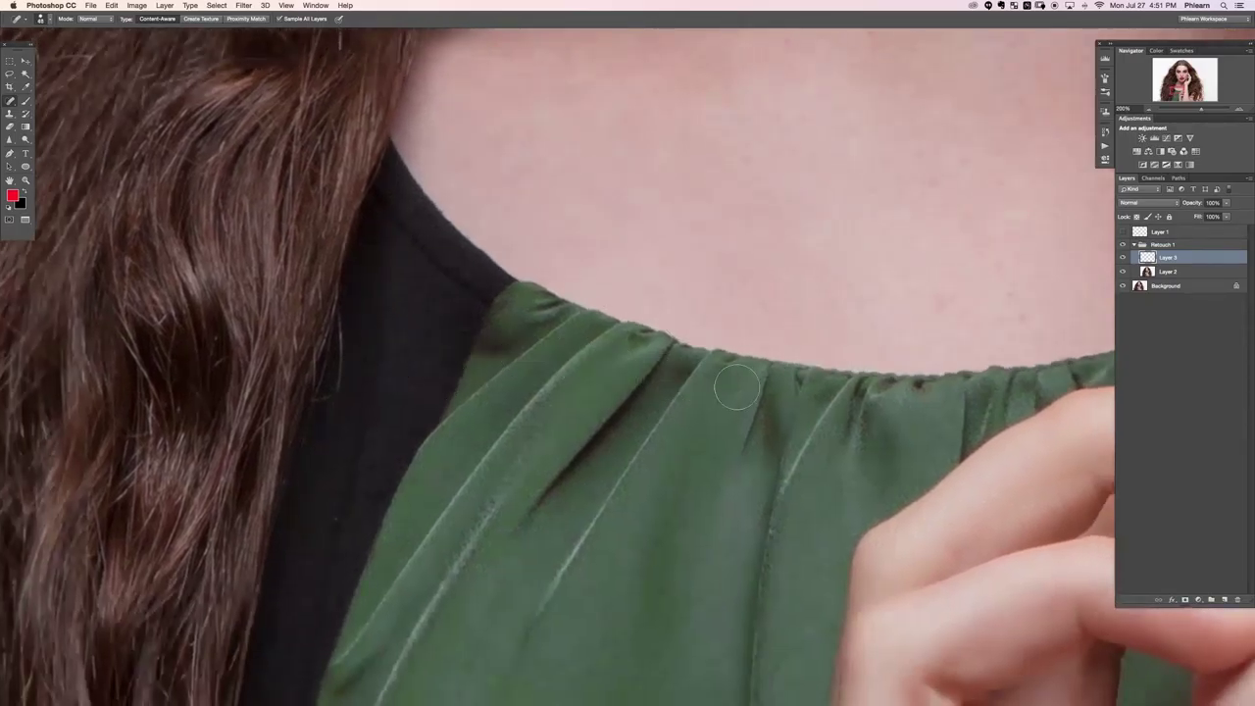
{"action": "left_click_drag", "start_coordinate": [921, 403], "coordinate": [442, 560]}
{"action": "left_click_drag", "start_coordinate": [369, 327], "coordinate": [616, 494]}
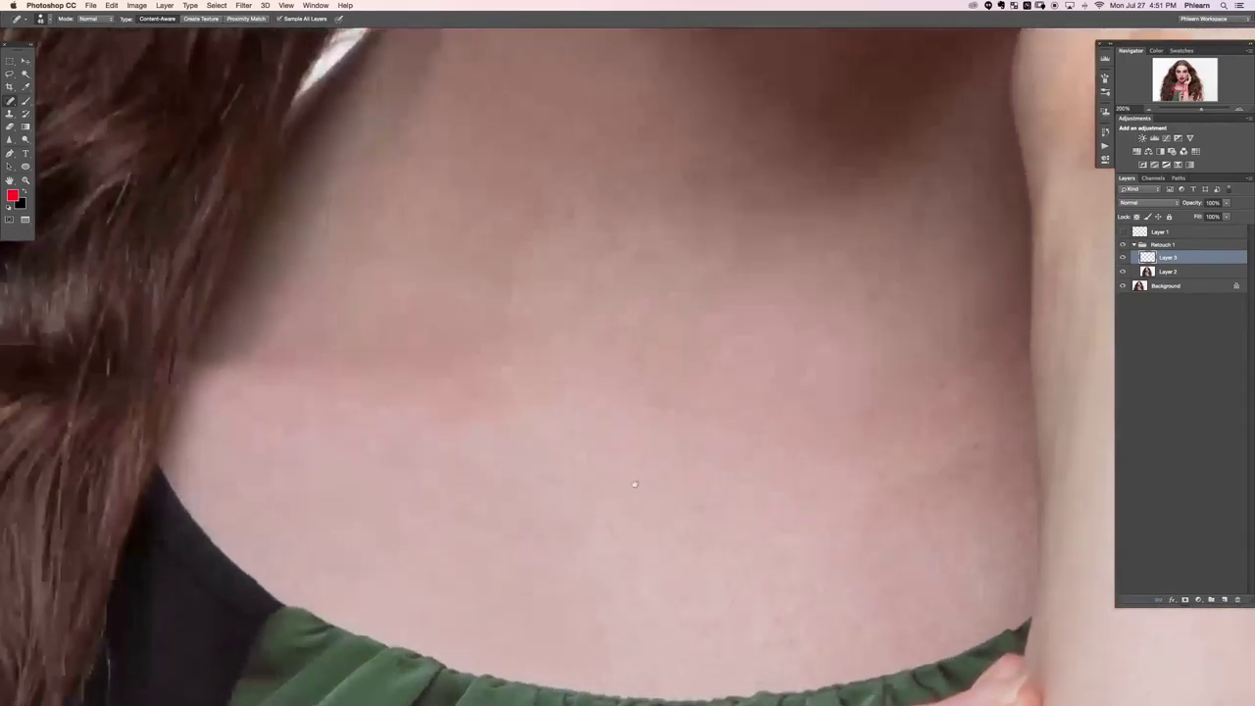
{"action": "scroll", "coordinate": [616, 494], "scroll_direction": "down", "scroll_amount": 10}
{"action": "scroll", "coordinate": [616, 495], "scroll_direction": "left", "scroll_amount": 5}
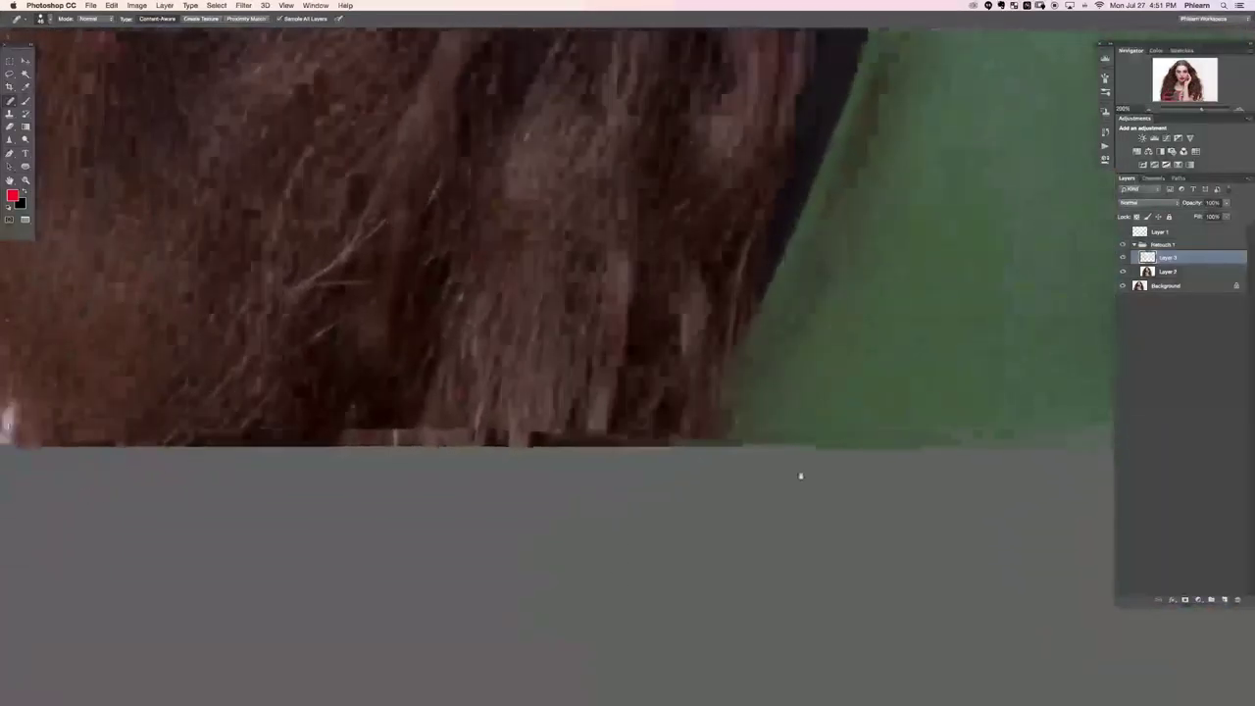
{"action": "left_click_drag", "start_coordinate": [324, 187], "coordinate": [700, 563]}
{"action": "left_click_drag", "start_coordinate": [971, 147], "coordinate": [670, 335]}
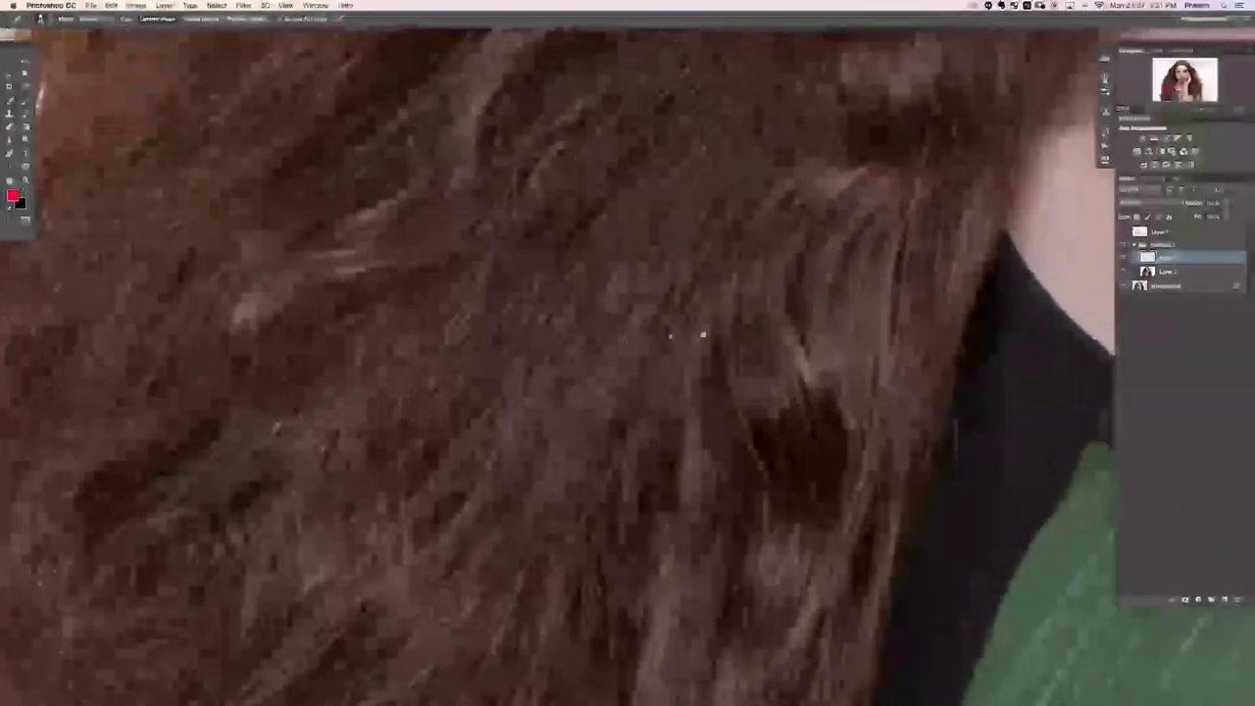
{"action": "scroll", "coordinate": [669, 336], "scroll_direction": "up", "scroll_amount": 8}
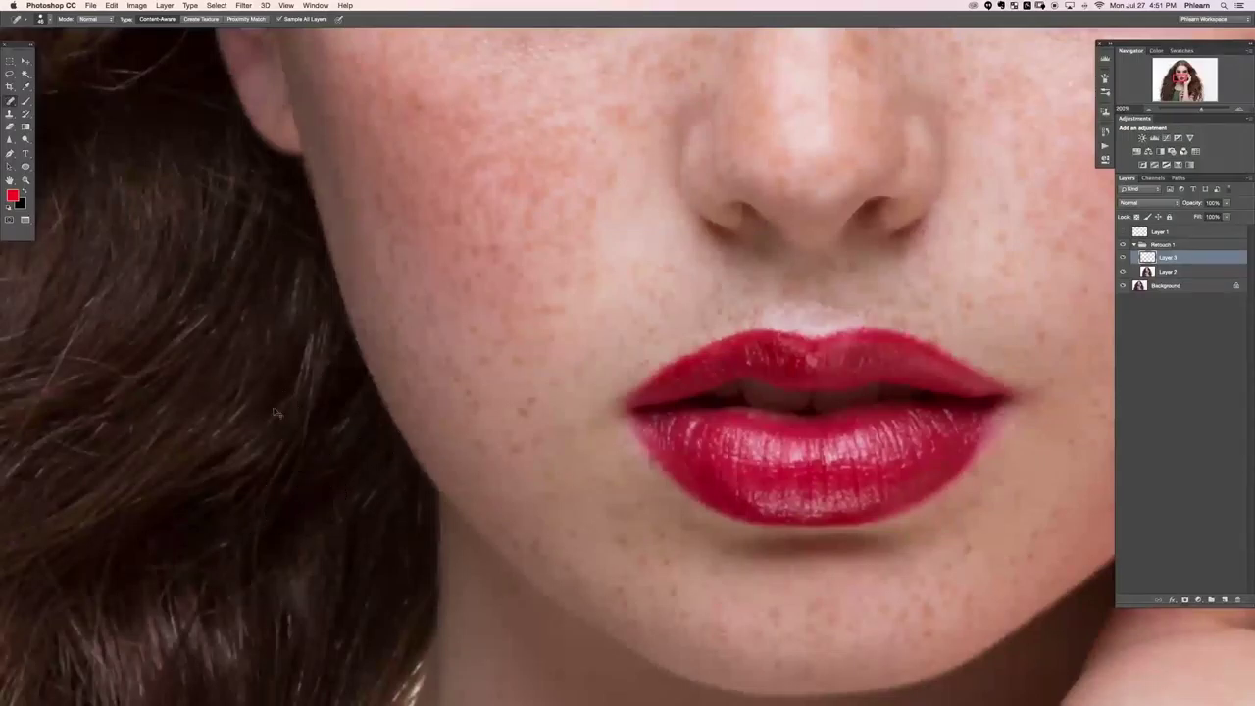
{"action": "key", "text": "super+minus"}
{"action": "key", "text": "super+minus"}
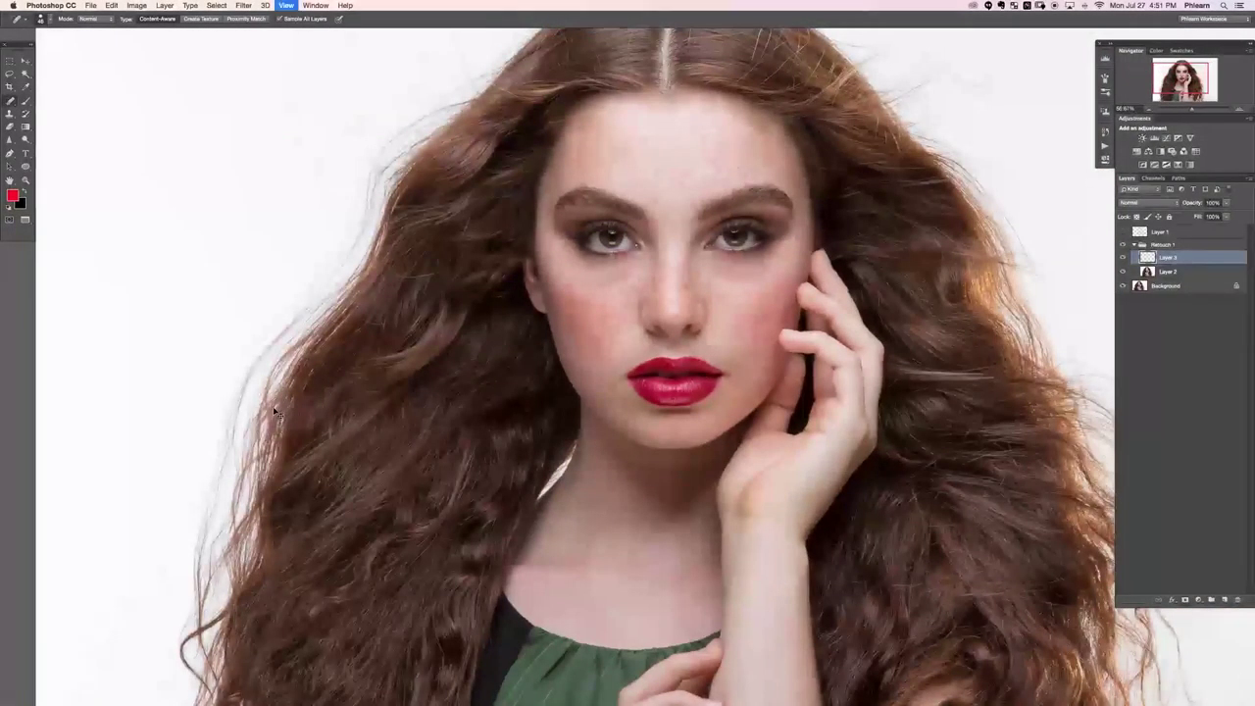
{"action": "key", "text": "super+plus"}
{"action": "left_click_drag", "start_coordinate": [602, 389], "coordinate": [491, 471]}
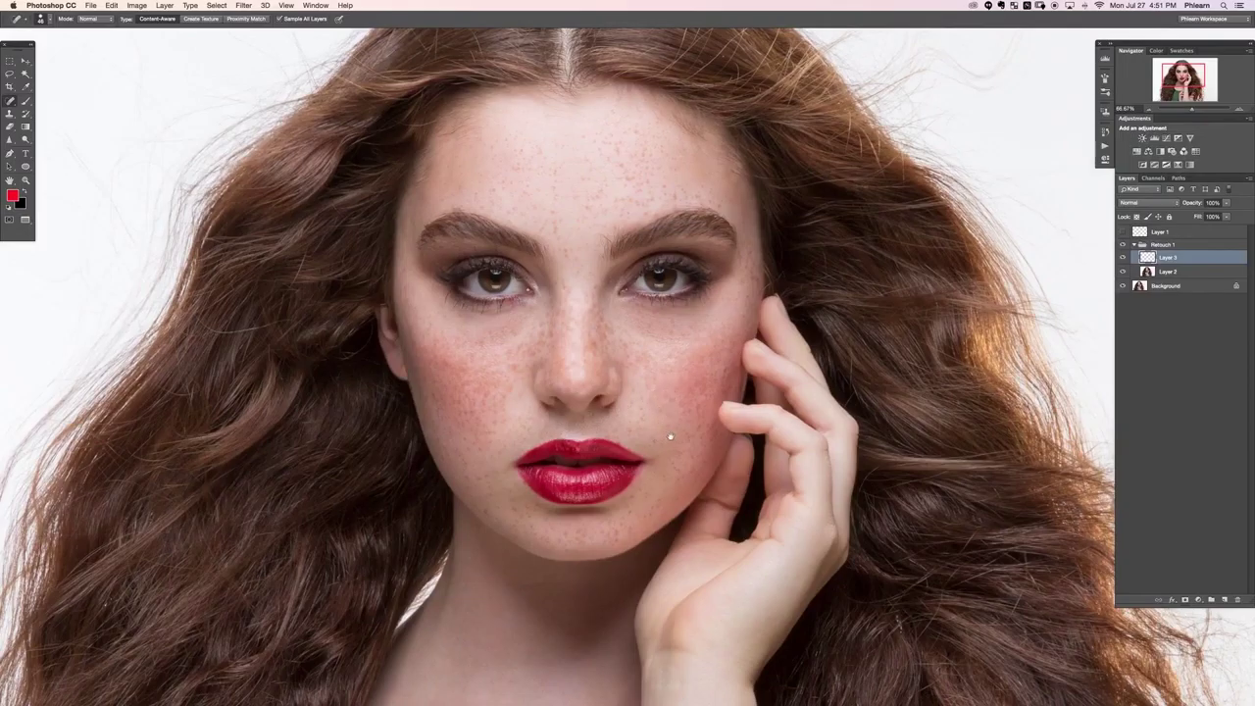
{"action": "left_click_drag", "start_coordinate": [673, 437], "coordinate": [616, 455]}
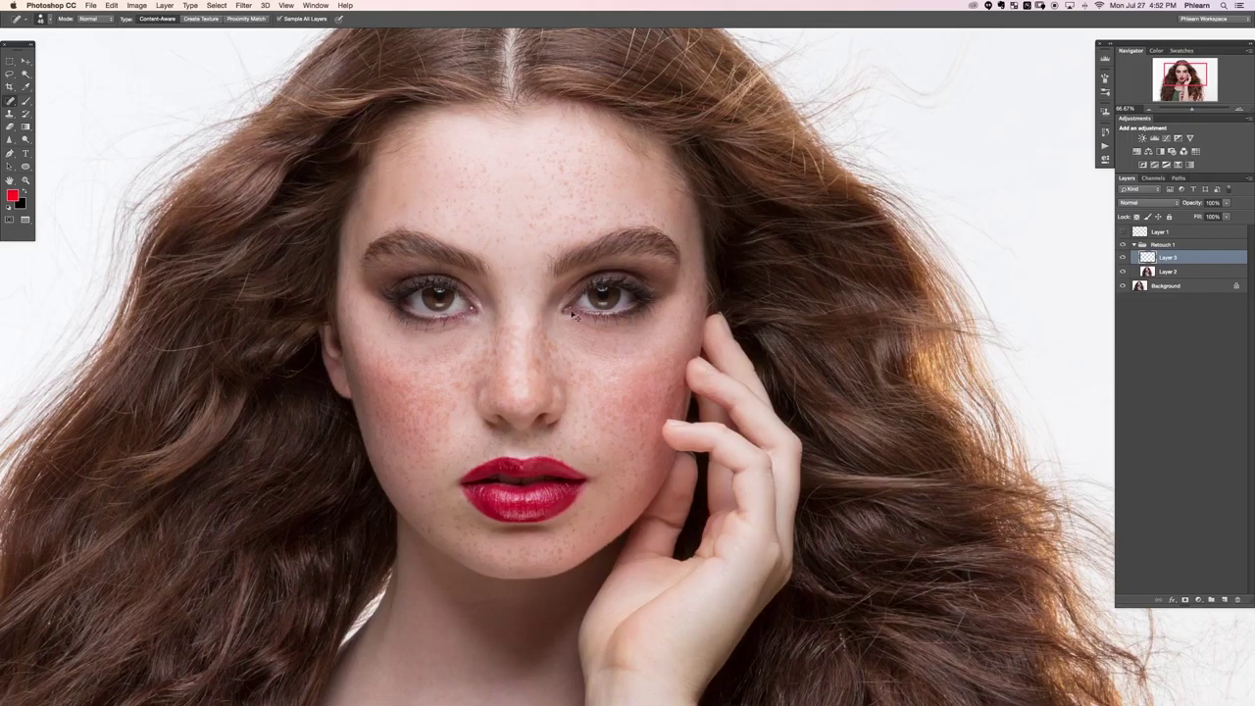
{"action": "key", "text": "super+minus"}
{"action": "left_click_drag", "start_coordinate": [655, 442], "coordinate": [626, 456]}
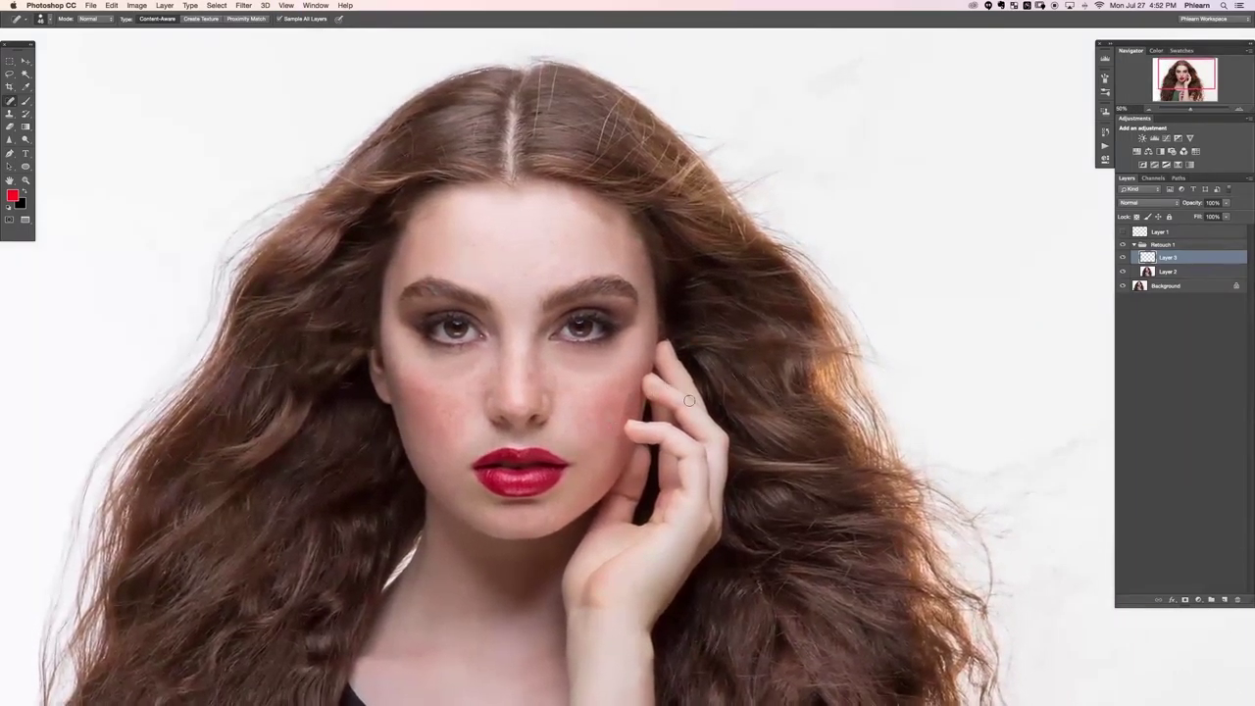
Add a new layer above Layer 3 and heal the light curved stray hair crossing the hair beside the image-left ear.
{"action": "key", "text": "super+shift+alt+n"}
{"action": "key", "text": "super+plus"}
{"action": "key", "text": "super+plus"}
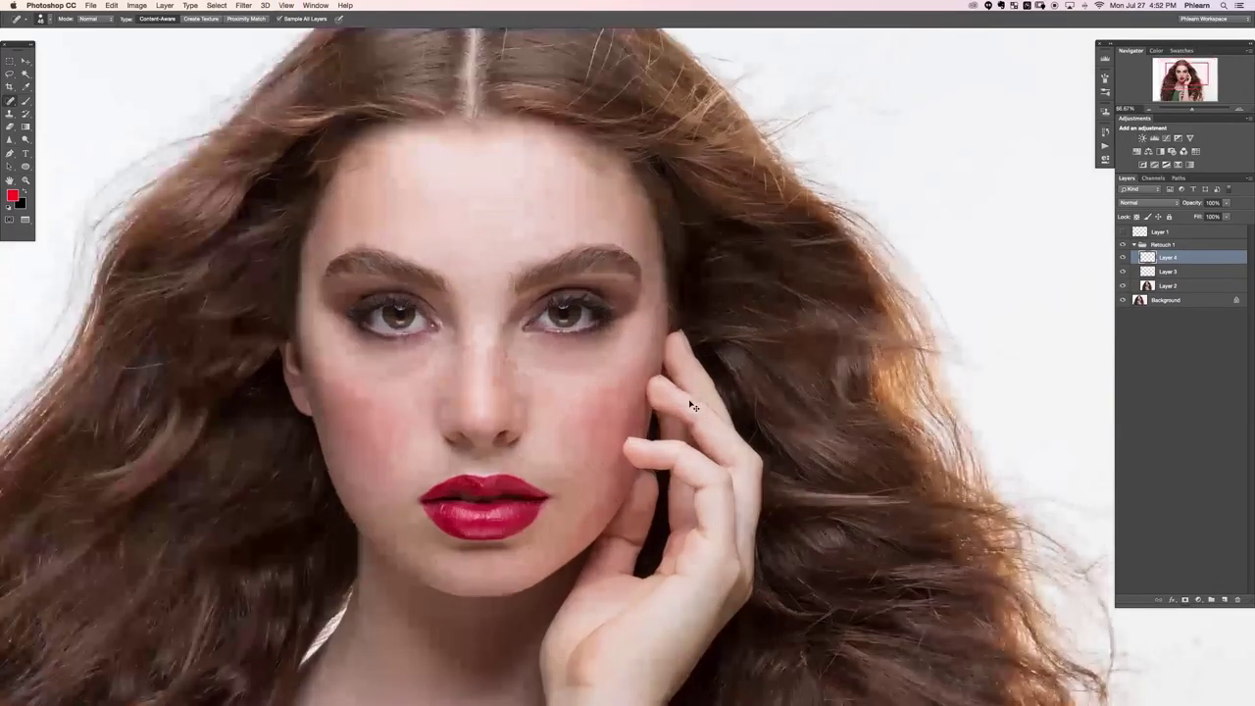
{"action": "scroll", "coordinate": [366, 379], "scroll_direction": "left", "scroll_amount": 10}
{"action": "scroll", "coordinate": [366, 380], "scroll_direction": "down", "scroll_amount": 1}
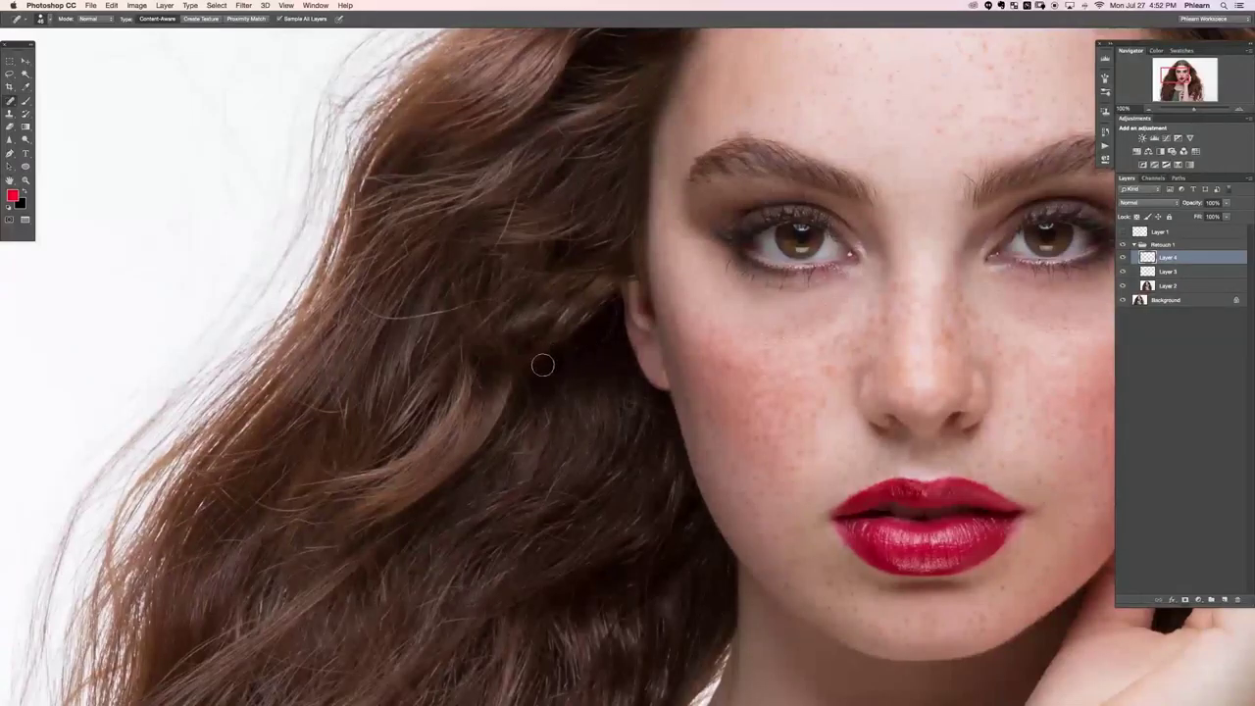
{"action": "key", "text": "super+plus"}
{"action": "key", "text": "super+plus"}
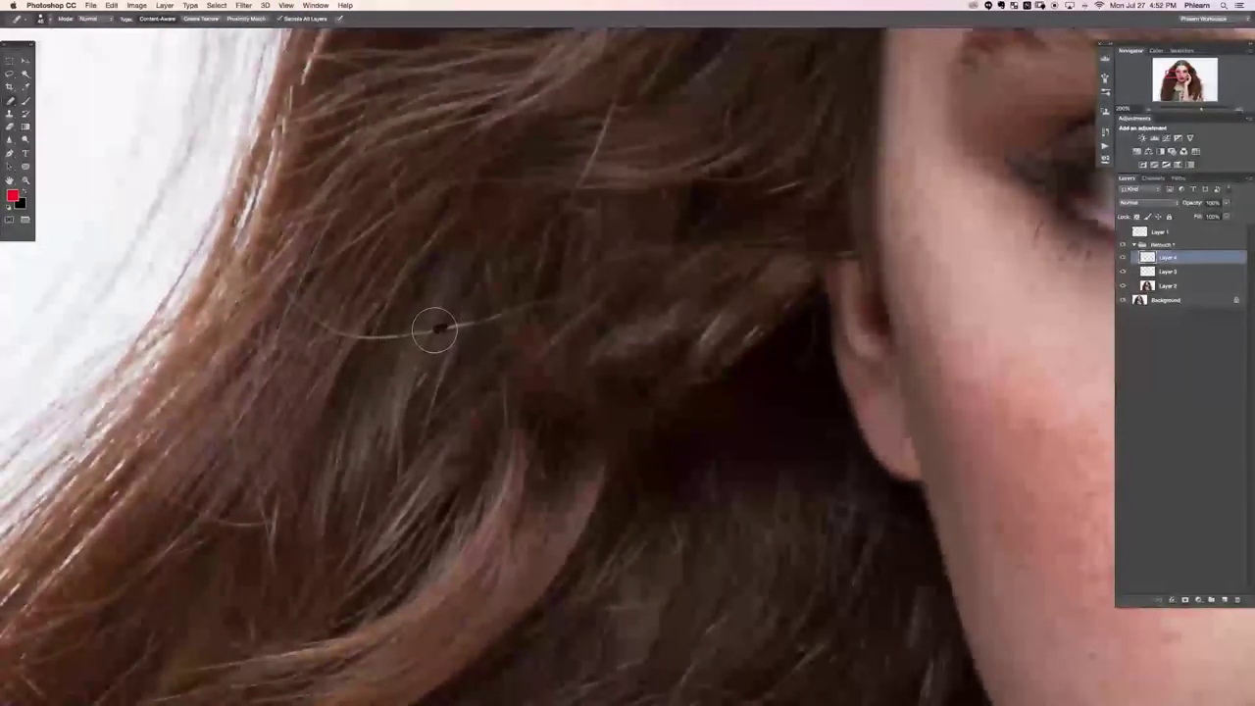
{"action": "left_click", "coordinate": [436, 330]}
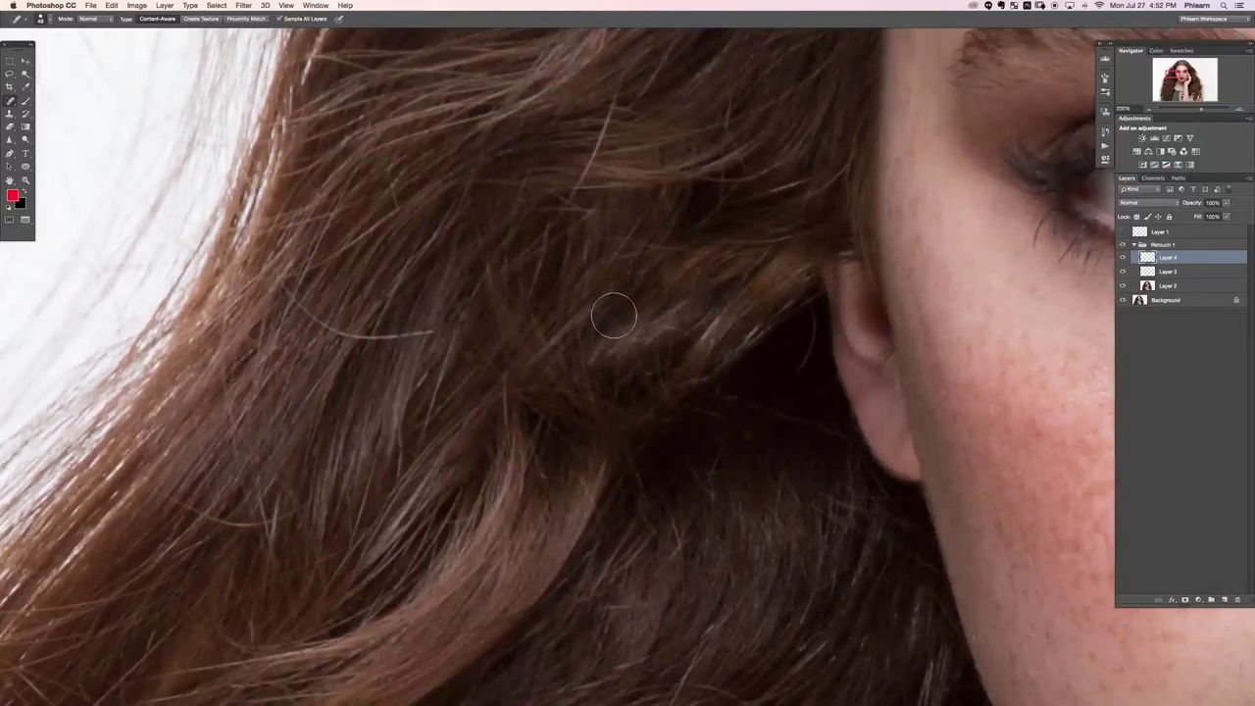
{"action": "left_click_drag", "start_coordinate": [417, 334], "coordinate": [373, 337]}
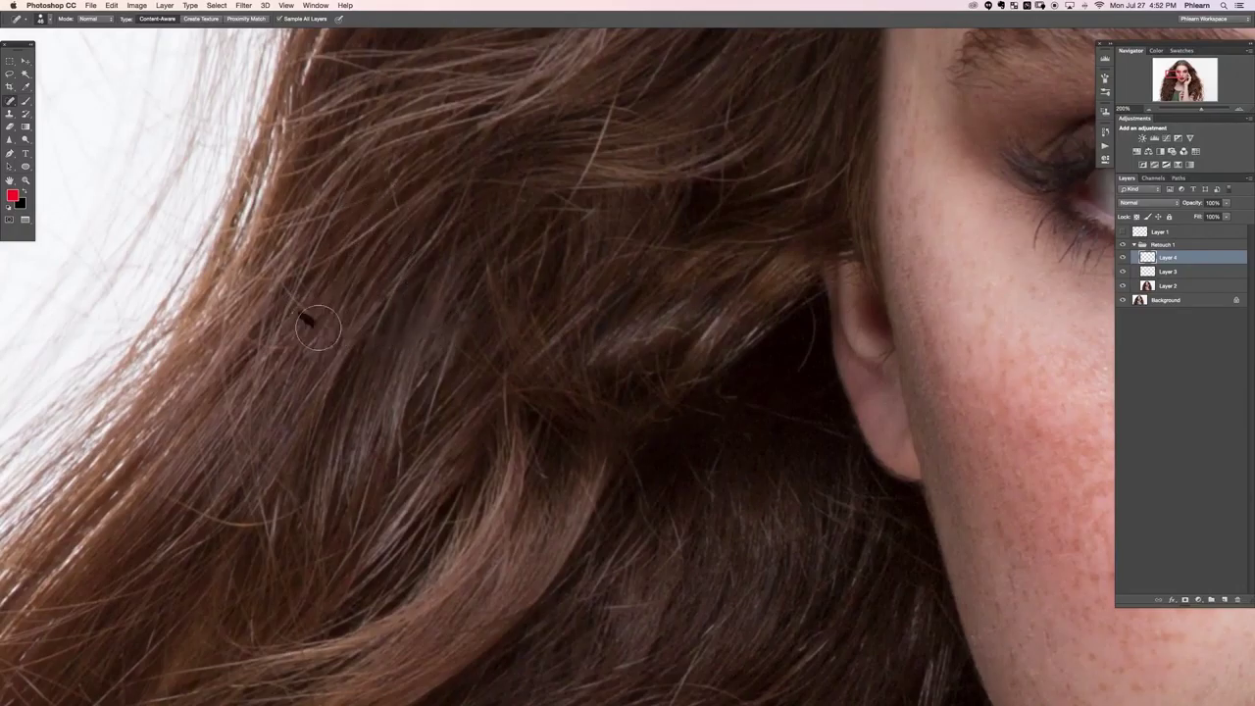
{"action": "left_click_drag", "start_coordinate": [300, 305], "coordinate": [290, 296]}
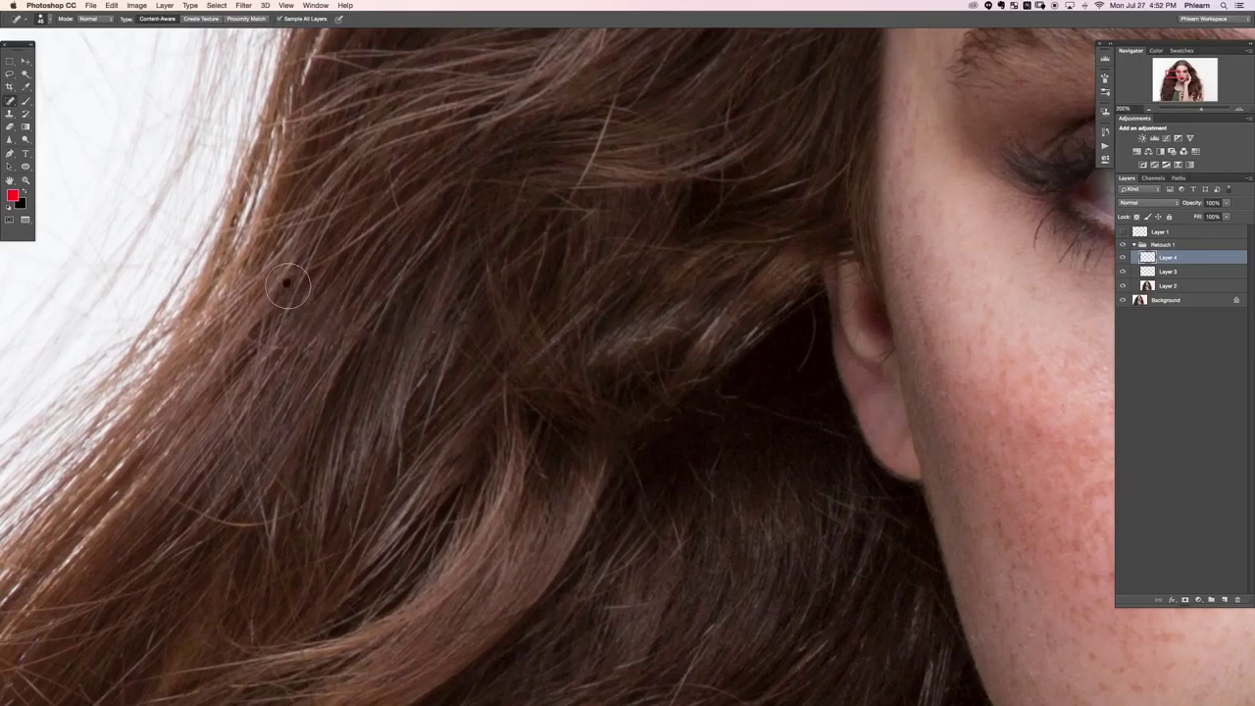
Heal the light diagonal stray hair above the image-left ear and the short curved strand farther down the outer hair.
{"action": "left_click_drag", "start_coordinate": [583, 224], "coordinate": [495, 332]}
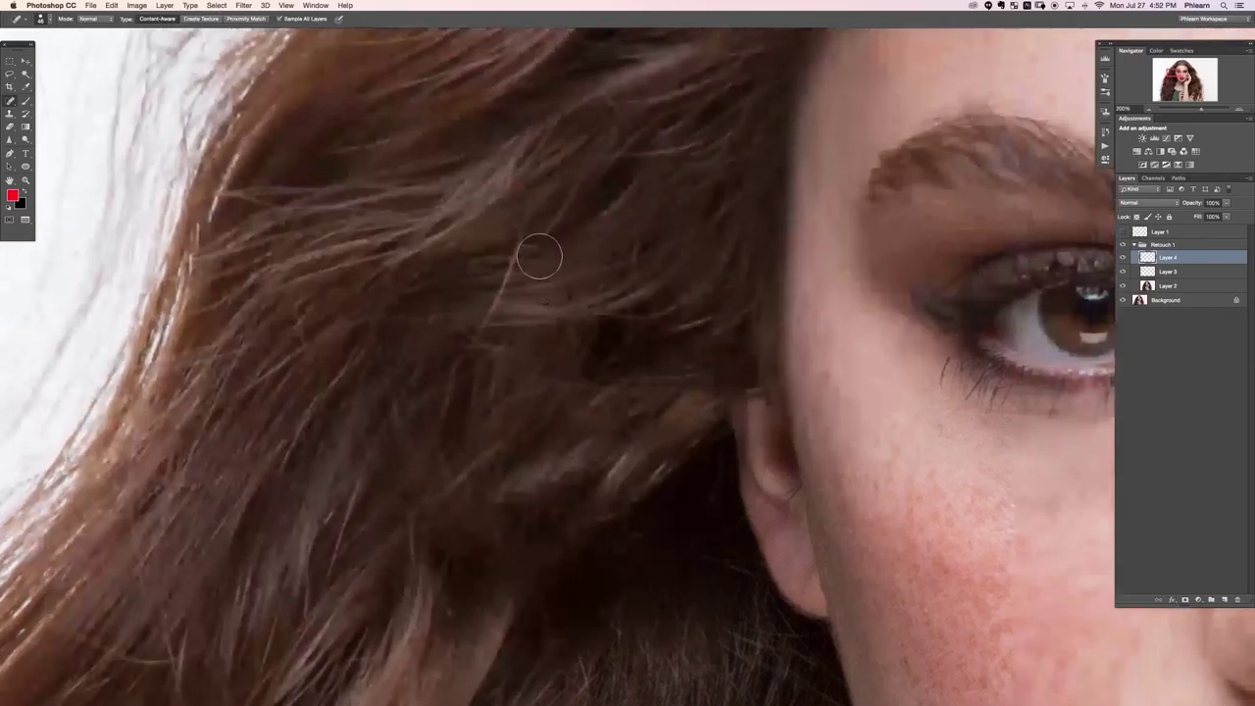
{"action": "left_click_drag", "start_coordinate": [508, 277], "coordinate": [472, 339]}
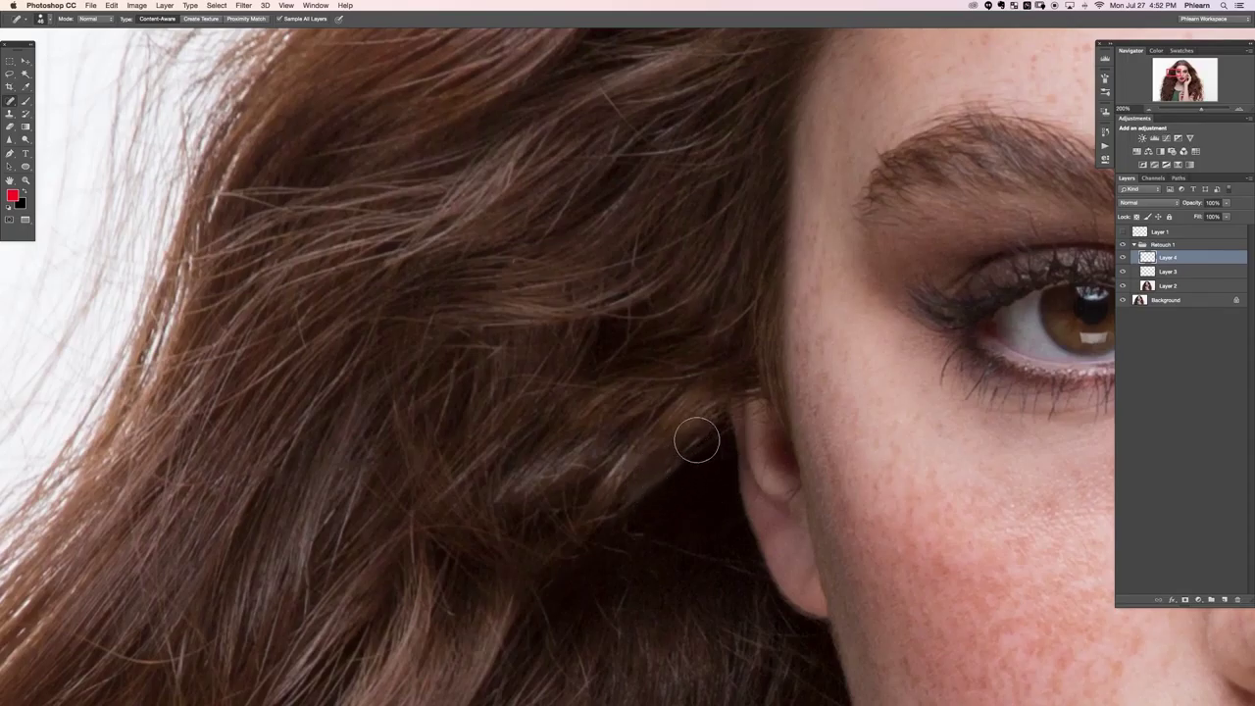
{"action": "left_click_drag", "start_coordinate": [471, 639], "coordinate": [593, 311]}
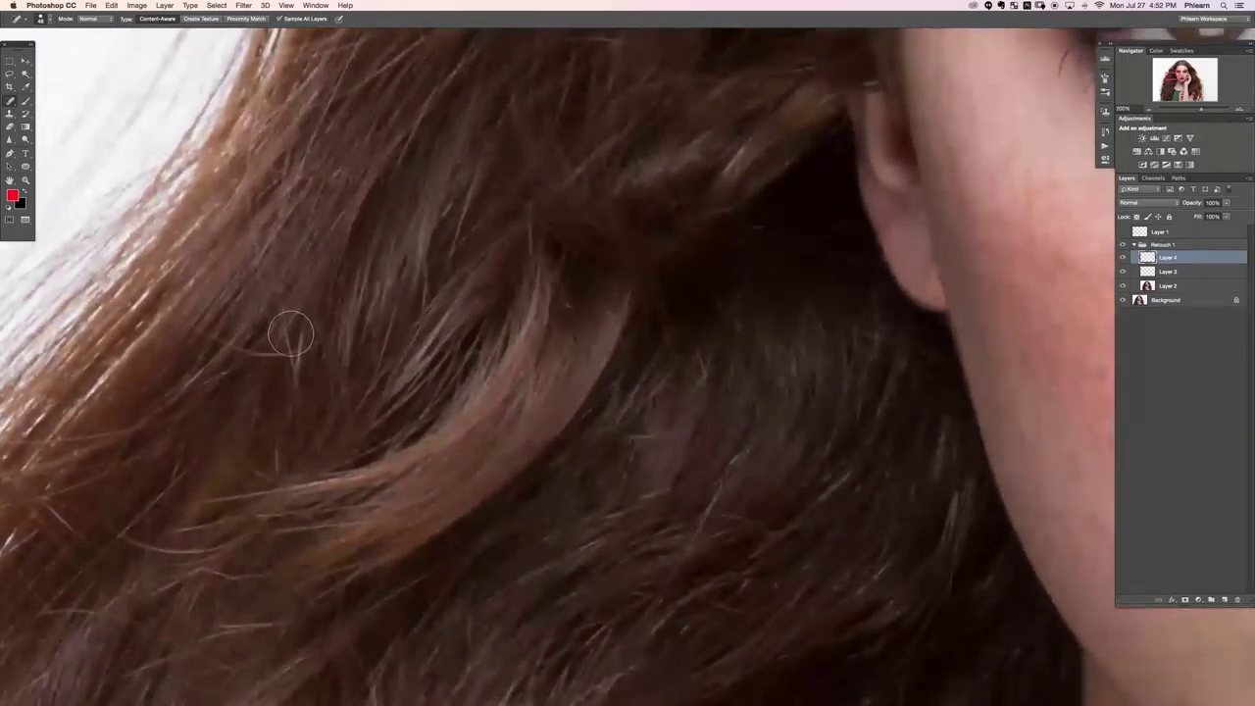
{"action": "left_click_drag", "start_coordinate": [278, 356], "coordinate": [232, 343]}
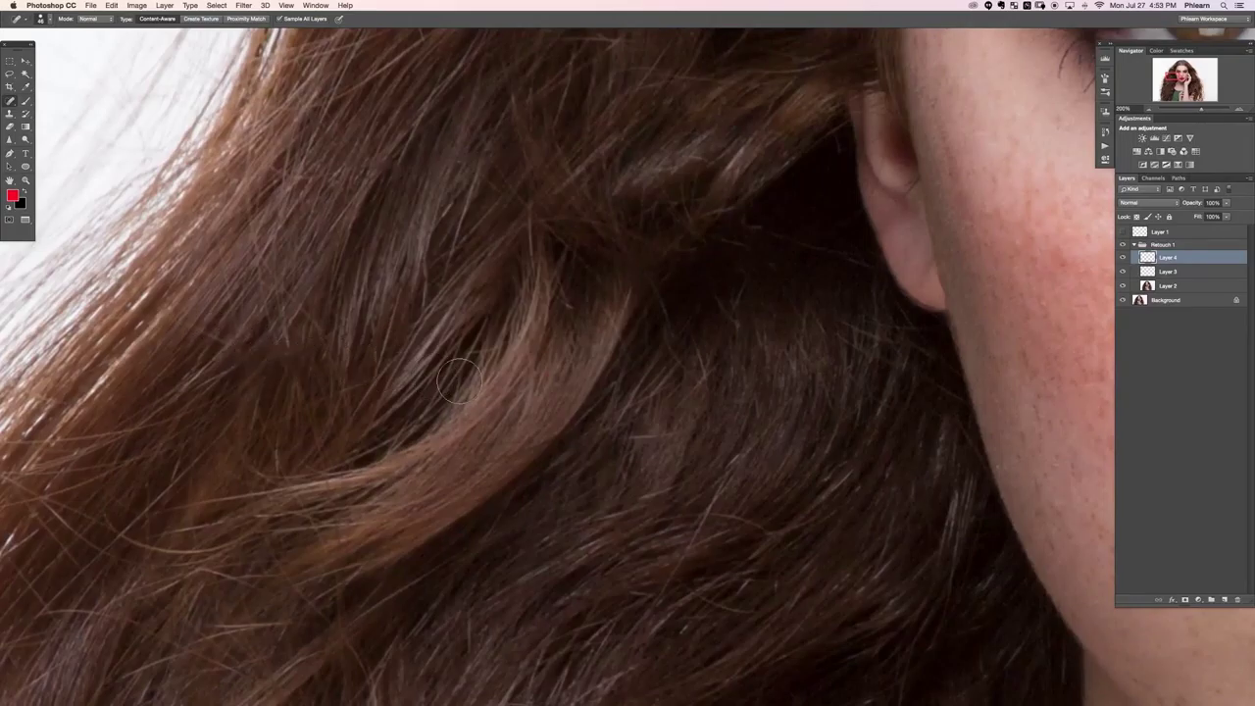
Heal the crossing stray hairs around the lighter curl below and outside the image-left ear.
{"action": "left_click", "coordinate": [711, 513]}
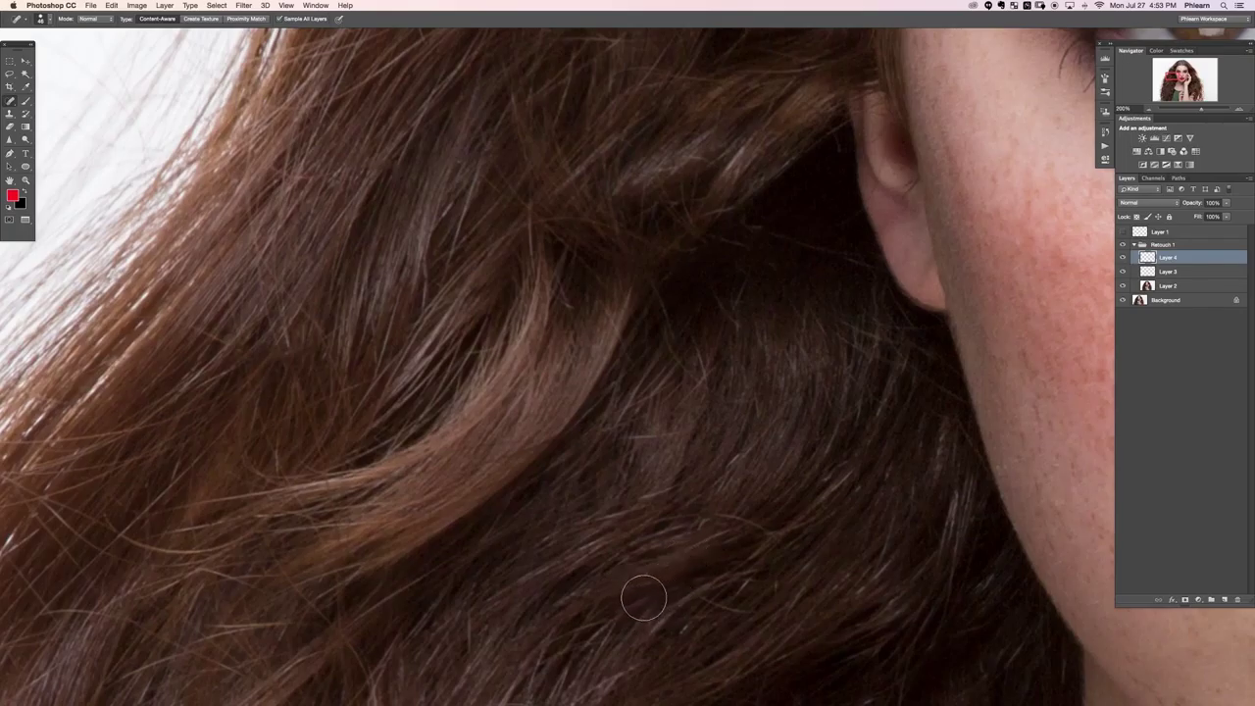
{"action": "left_click", "coordinate": [726, 466]}
{"action": "left_click_drag", "start_coordinate": [667, 378], "coordinate": [654, 396]}
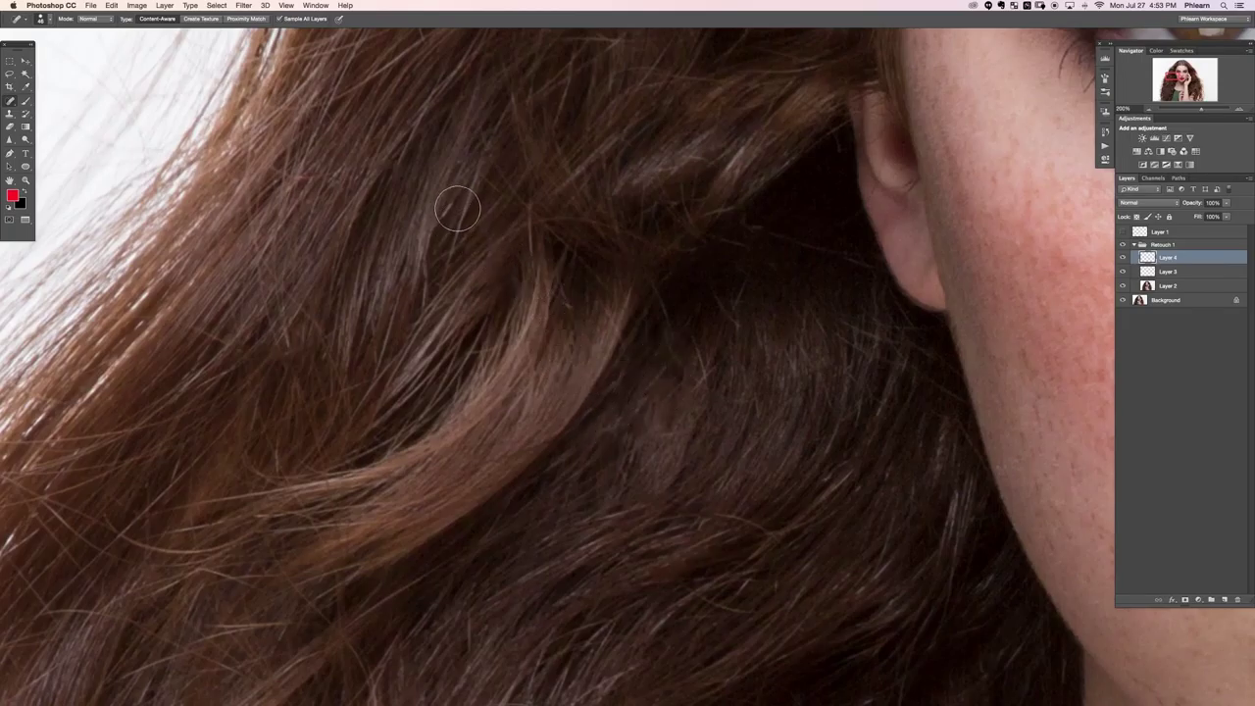
{"action": "left_click_drag", "start_coordinate": [251, 561], "coordinate": [466, 373]}
{"action": "left_click_drag", "start_coordinate": [391, 312], "coordinate": [306, 390]}
{"action": "left_click_drag", "start_coordinate": [350, 352], "coordinate": [250, 450]}
Heal the stray hairs crossing the dark waves beside the image-left jaw and below the lighter curl.
{"action": "scroll", "coordinate": [700, 393], "scroll_direction": "down", "scroll_amount": 4}
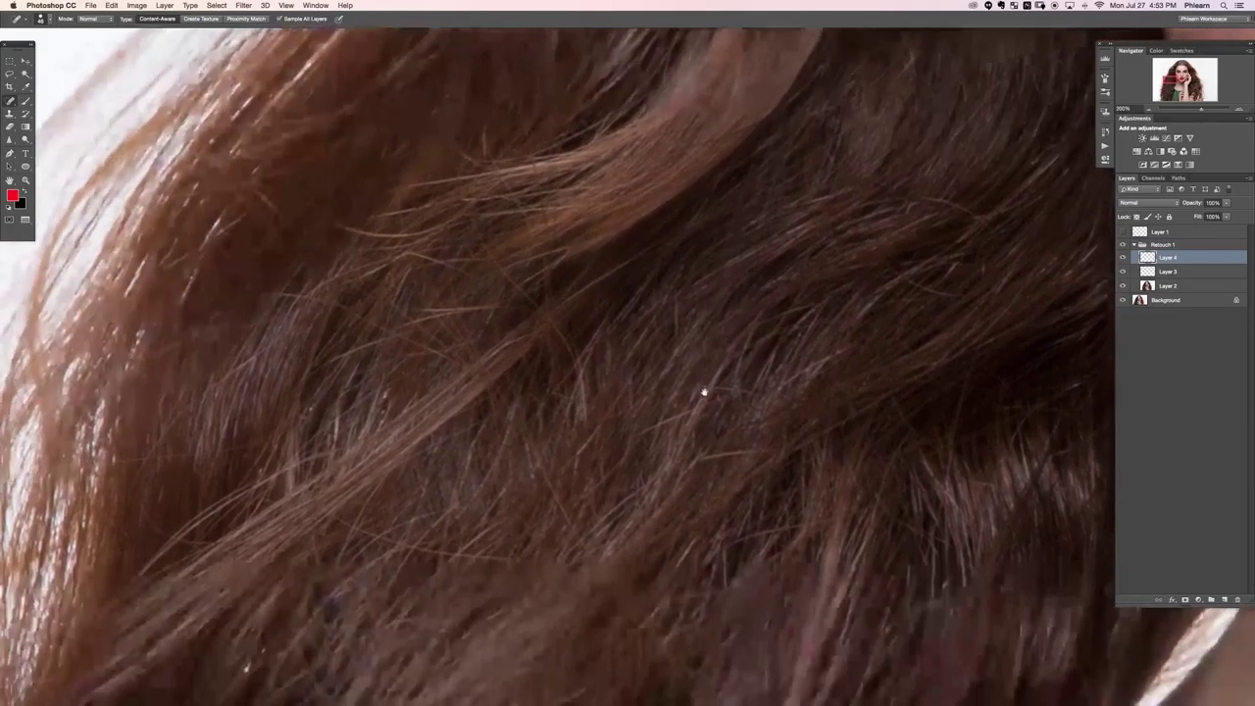
{"action": "left_click_drag", "start_coordinate": [572, 320], "coordinate": [562, 355]}
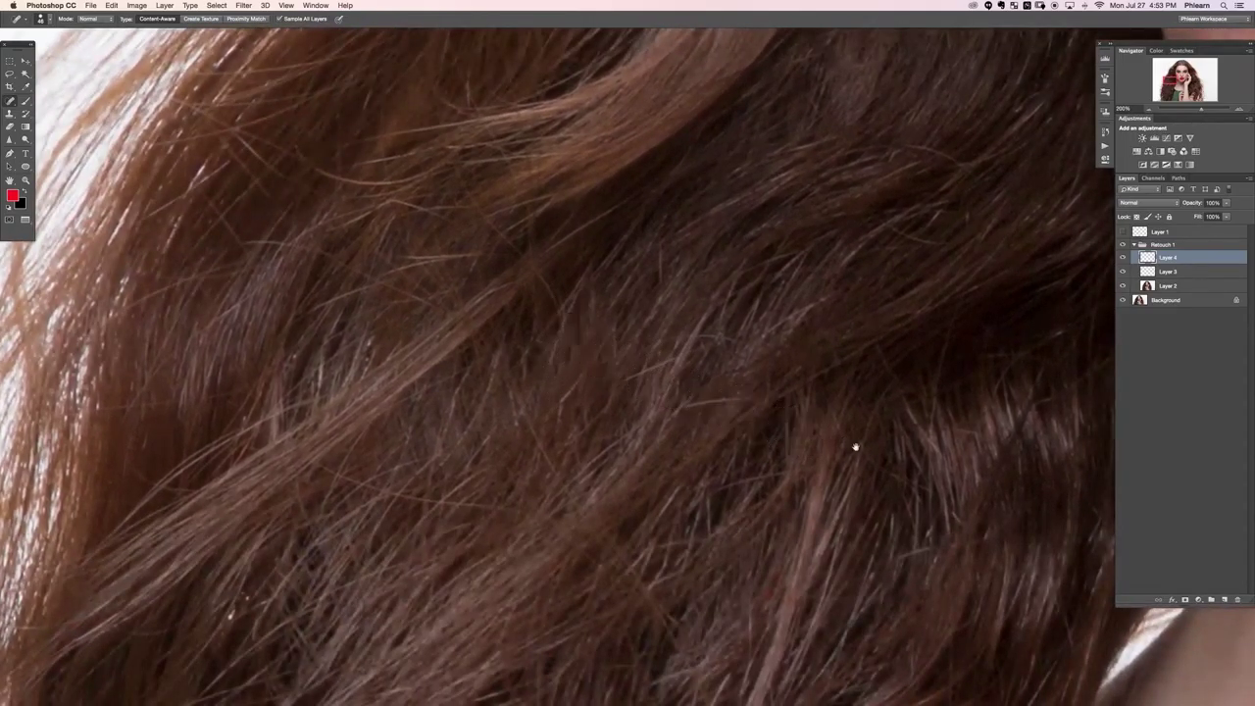
{"action": "left_click_drag", "start_coordinate": [857, 447], "coordinate": [484, 614]}
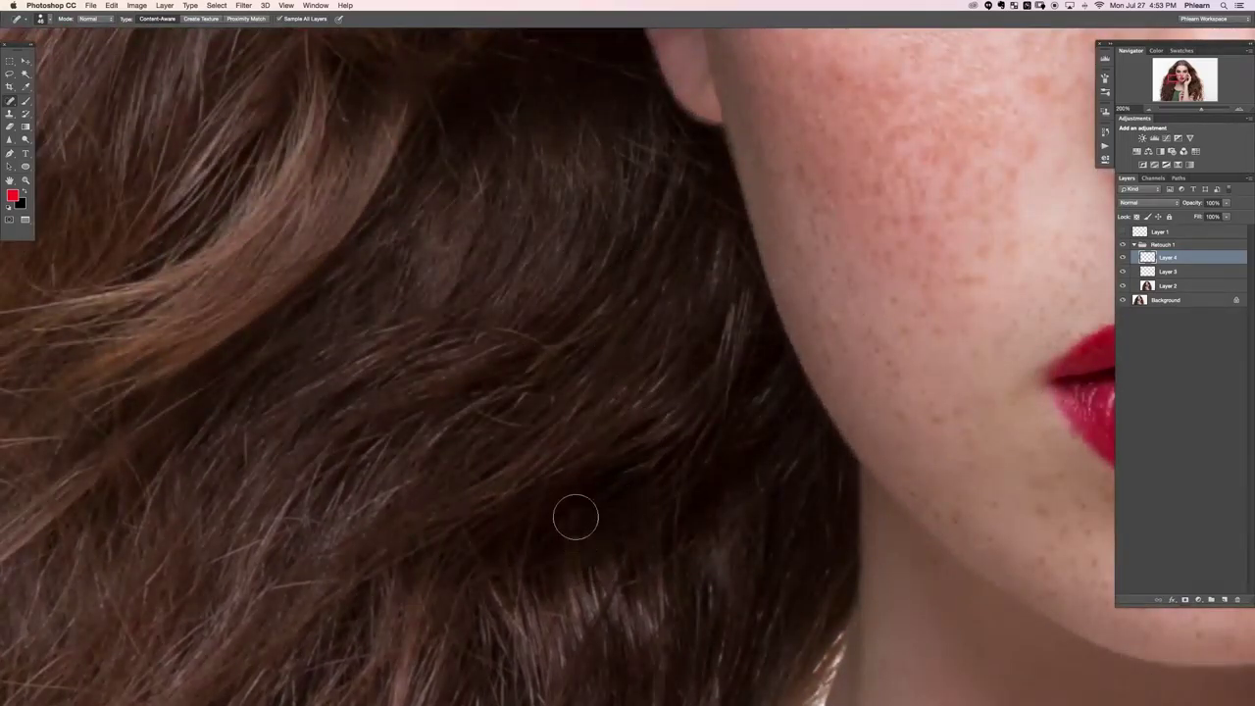
{"action": "left_click", "coordinate": [516, 423]}
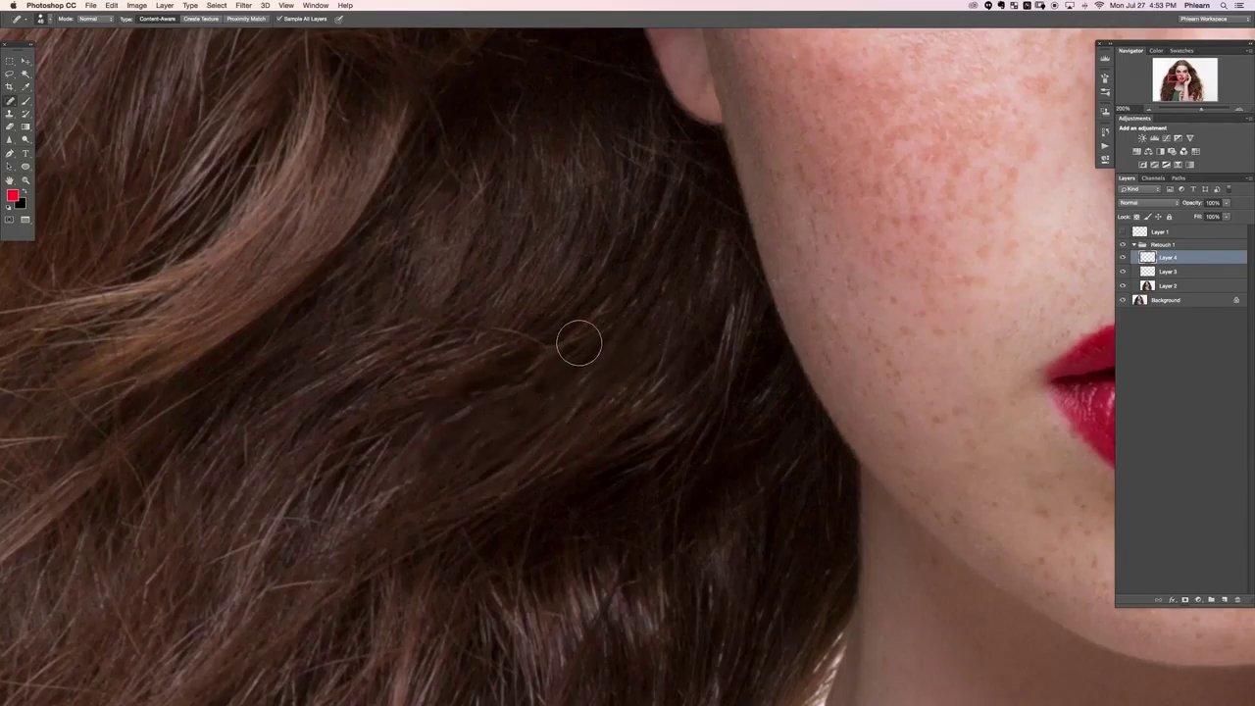
{"action": "left_click_drag", "start_coordinate": [536, 340], "coordinate": [488, 321]}
Heal the stray hairs crossing the image-left hair beside the temple, above the ear.
{"action": "left_click_drag", "start_coordinate": [584, 547], "coordinate": [589, 468]}
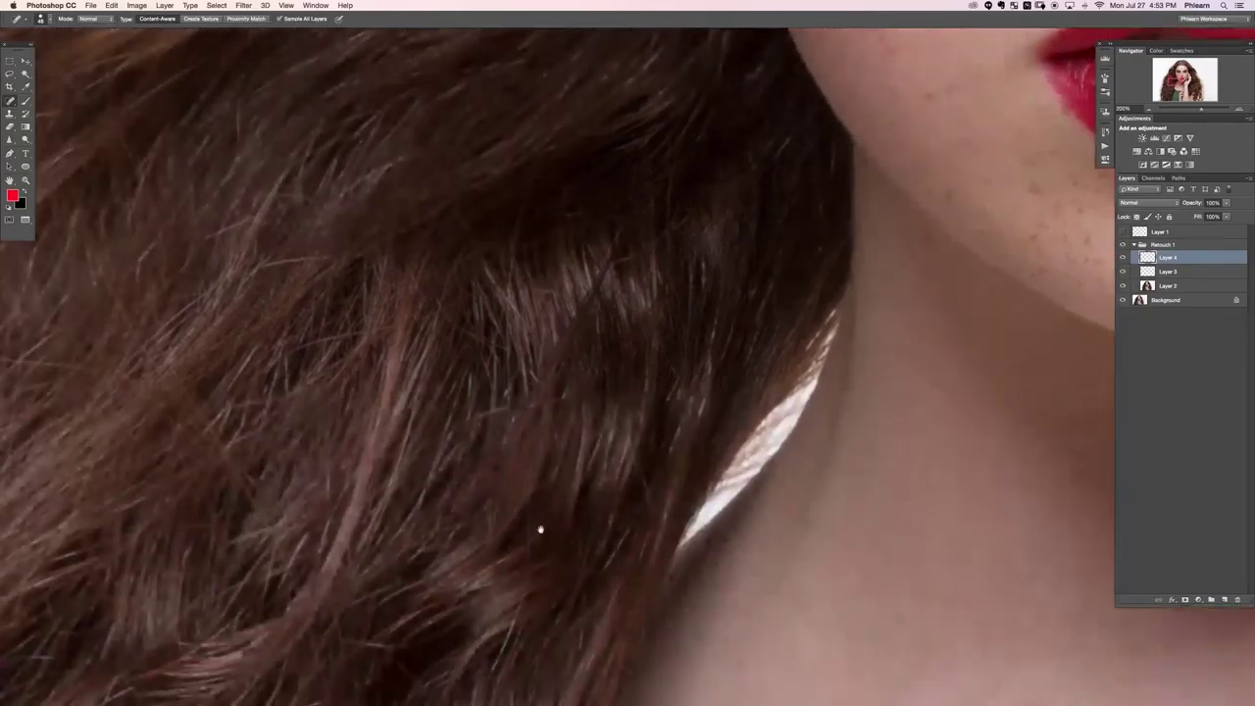
{"action": "scroll", "coordinate": [540, 530], "scroll_direction": "down", "scroll_amount": 3}
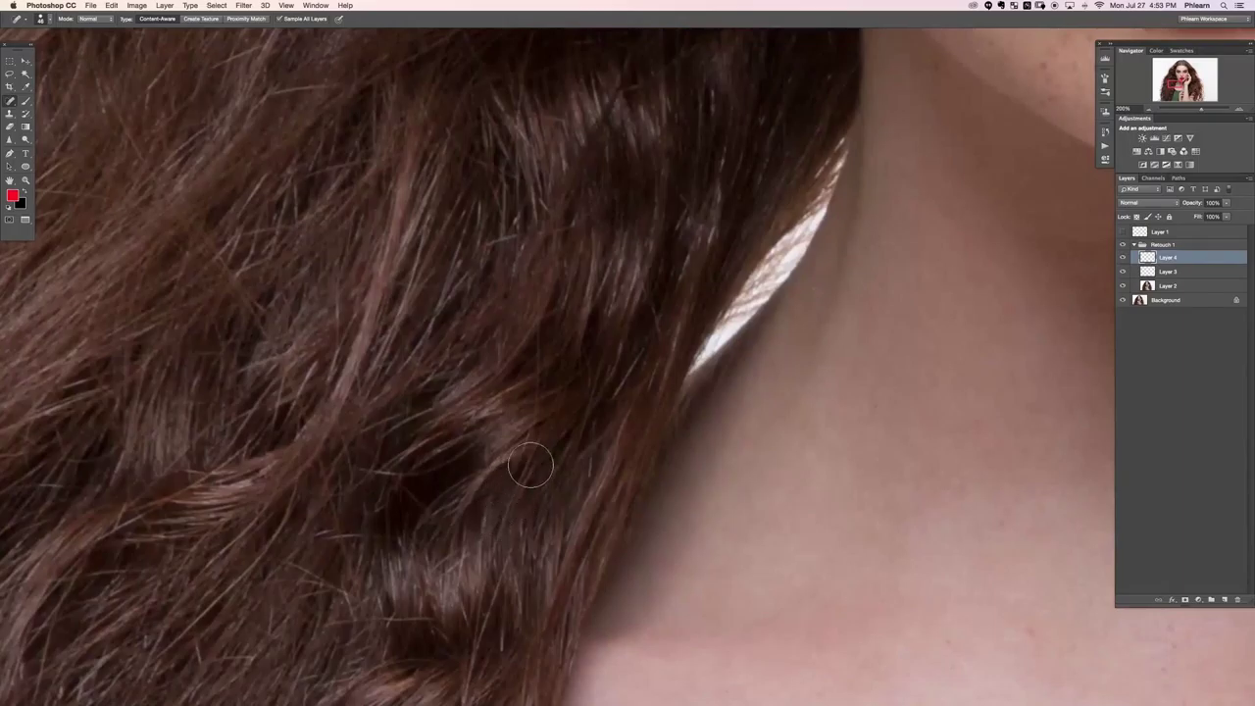
{"action": "scroll", "coordinate": [363, 458], "scroll_direction": "left", "scroll_amount": 2}
{"action": "scroll", "coordinate": [363, 458], "scroll_direction": "up", "scroll_amount": 1}
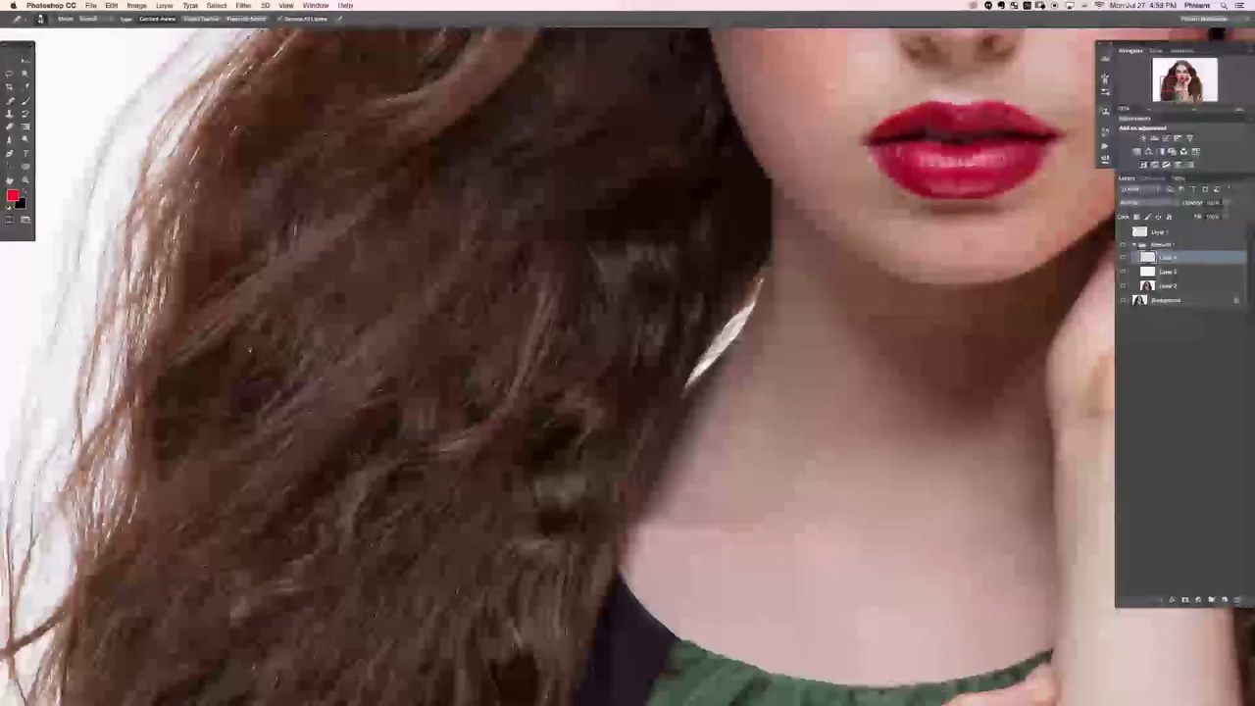
{"action": "key", "text": "super+minus"}
{"action": "key", "text": "super+equal"}
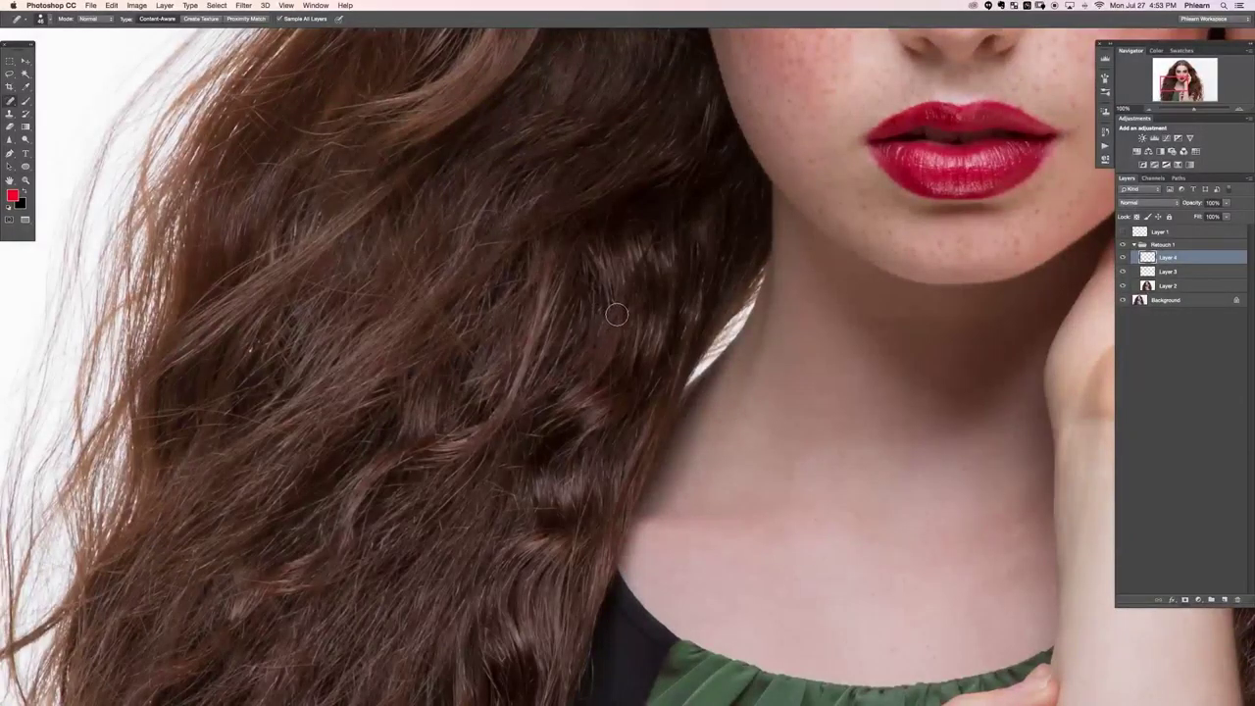
{"action": "mouse_move", "coordinate": [539, 527]}
{"action": "left_mouse_down"}
{"action": "mouse_move", "coordinate": [641, 277]}
{"action": "mouse_move", "coordinate": [600, 143]}
{"action": "mouse_move", "coordinate": [530, 628]}
{"action": "left_mouse_up"}
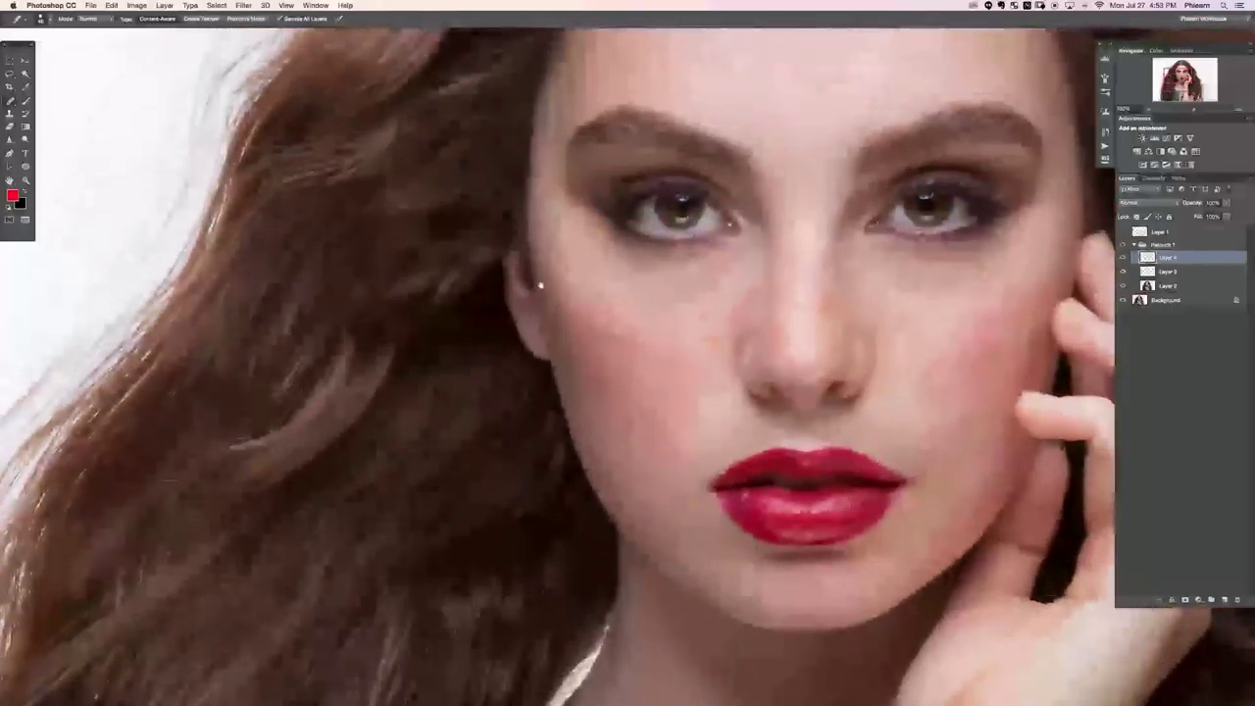
{"action": "left_click_drag", "start_coordinate": [541, 283], "coordinate": [476, 588]}
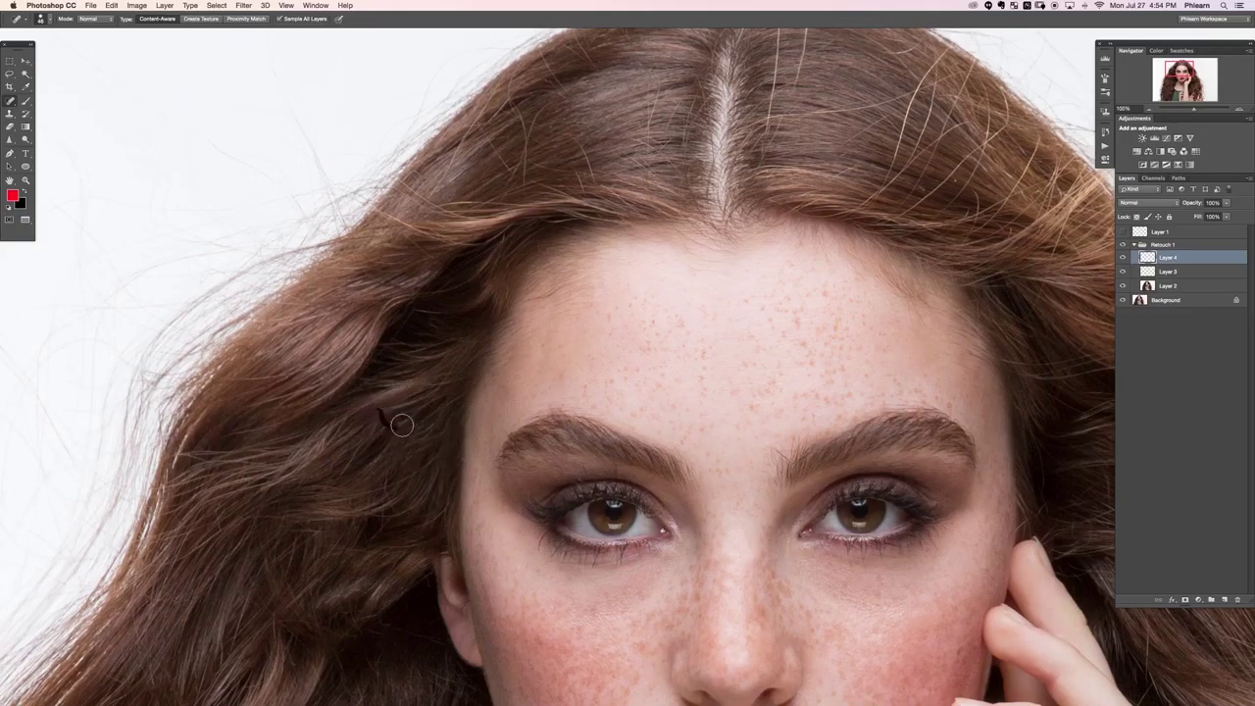
{"action": "left_click_drag", "start_coordinate": [353, 457], "coordinate": [334, 480]}
Heal the long bright stray hairs crossing the image-right side of the crown above the forehead.
{"action": "scroll", "coordinate": [673, 367], "scroll_direction": "up", "scroll_amount": 5}
{"action": "scroll", "coordinate": [673, 367], "scroll_direction": "right", "scroll_amount": 5}
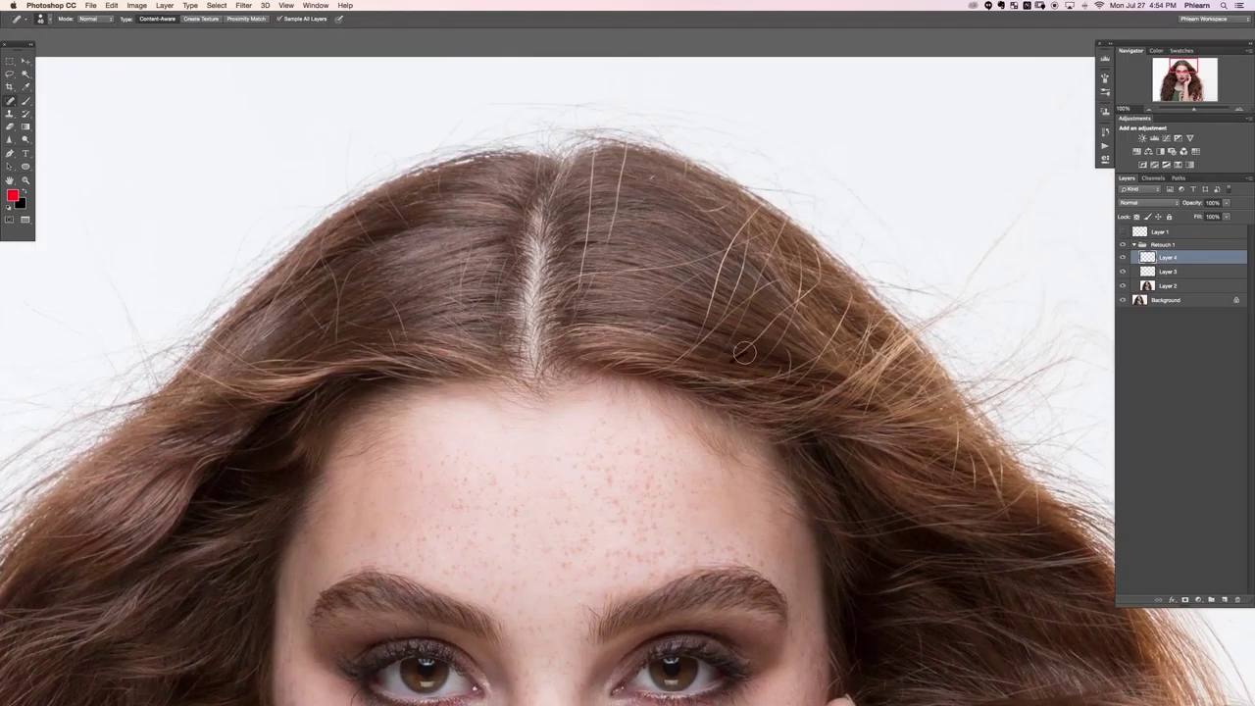
{"action": "left_click_drag", "start_coordinate": [755, 341], "coordinate": [798, 300]}
{"action": "left_click_drag", "start_coordinate": [740, 318], "coordinate": [726, 348]}
{"action": "left_click_drag", "start_coordinate": [750, 295], "coordinate": [727, 346]}
{"action": "left_click_drag", "start_coordinate": [753, 297], "coordinate": [771, 251]}
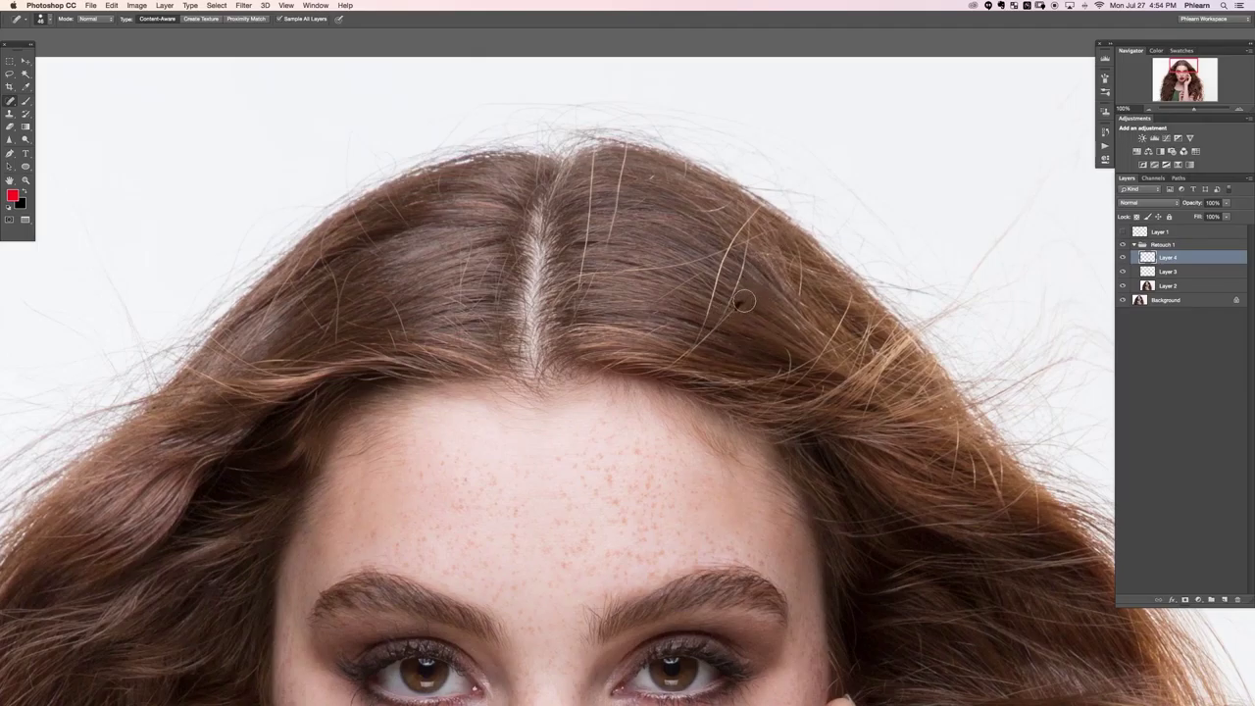
{"action": "left_click_drag", "start_coordinate": [745, 301], "coordinate": [740, 306]}
{"action": "mouse_move", "coordinate": [719, 277]}
{"action": "left_mouse_down"}
{"action": "mouse_move", "coordinate": [751, 213]}
{"action": "mouse_move", "coordinate": [722, 318]}
{"action": "mouse_move", "coordinate": [735, 298]}
{"action": "left_mouse_up"}
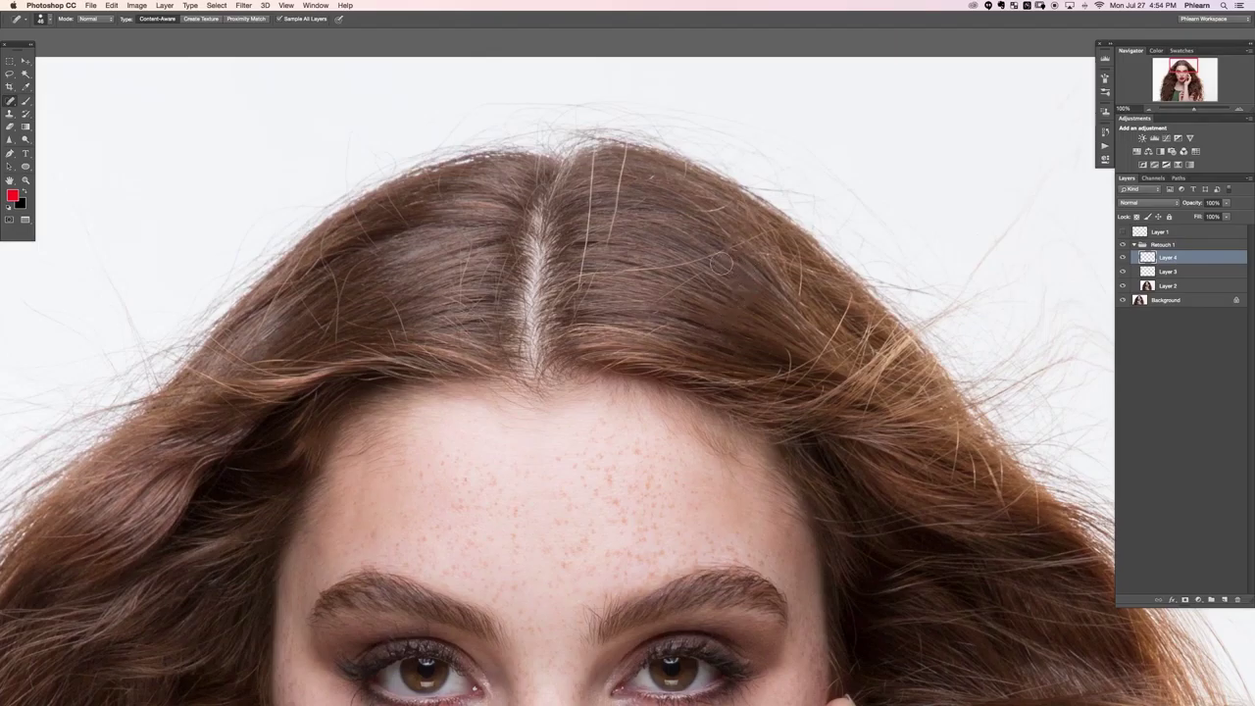
Heal the thin crosswise hair and the two light upright strands just image-right of the parting.
{"action": "mouse_move", "coordinate": [711, 256]}
{"action": "left_mouse_down"}
{"action": "mouse_move", "coordinate": [774, 229]}
{"action": "mouse_move", "coordinate": [654, 271]}
{"action": "left_mouse_up"}
{"action": "left_click_drag", "start_coordinate": [585, 237], "coordinate": [590, 200]}
{"action": "left_click_drag", "start_coordinate": [591, 171], "coordinate": [599, 203]}
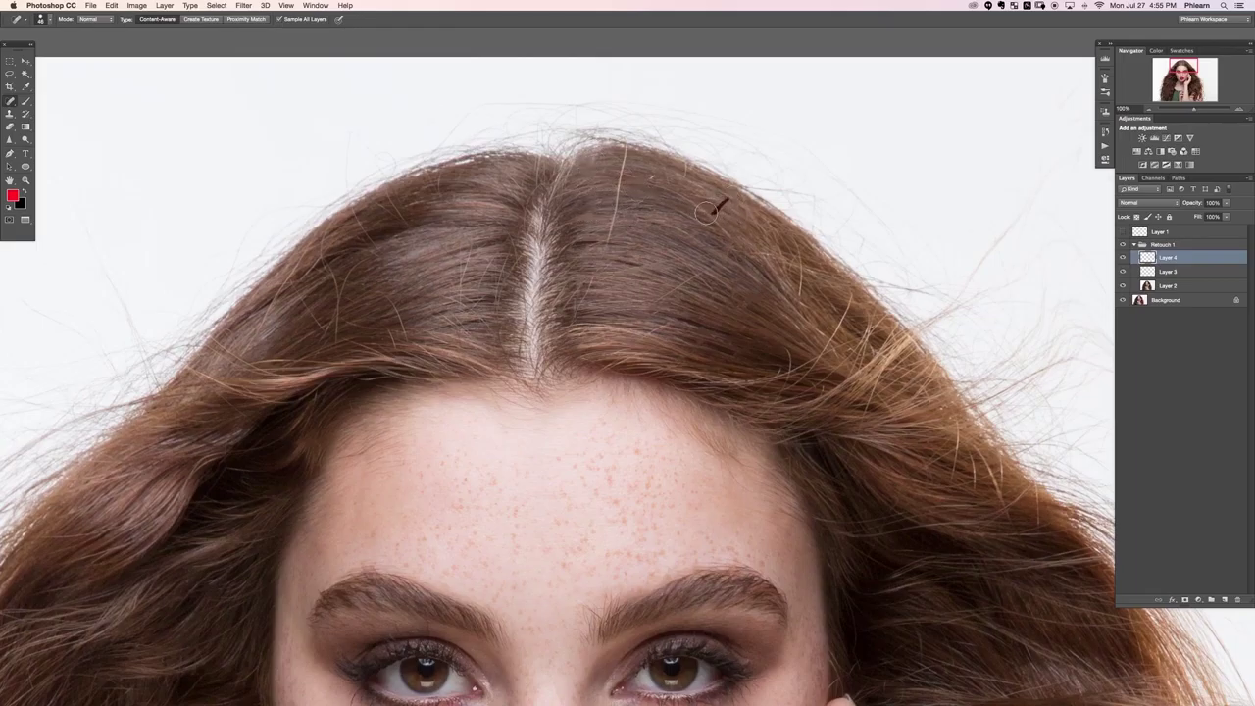
{"action": "left_click_drag", "start_coordinate": [706, 214], "coordinate": [708, 214]}
{"action": "mouse_move", "coordinate": [616, 206]}
{"action": "left_mouse_down"}
{"action": "mouse_move", "coordinate": [610, 227]}
{"action": "mouse_move", "coordinate": [621, 180]}
{"action": "left_mouse_up"}
{"action": "left_click_drag", "start_coordinate": [614, 200], "coordinate": [615, 200]}
Heal the crossing hairs on the image-left side of the crown and the small leftover marks image-right of the parting.
{"action": "left_click_drag", "start_coordinate": [384, 299], "coordinate": [397, 351]}
{"action": "mouse_move", "coordinate": [339, 306]}
{"action": "left_mouse_down"}
{"action": "mouse_move", "coordinate": [337, 345]}
{"action": "mouse_move", "coordinate": [340, 315]}
{"action": "mouse_move", "coordinate": [310, 312]}
{"action": "mouse_move", "coordinate": [336, 344]}
{"action": "mouse_move", "coordinate": [312, 327]}
{"action": "left_mouse_up"}
{"action": "mouse_move", "coordinate": [356, 265]}
{"action": "left_mouse_down"}
{"action": "mouse_move", "coordinate": [337, 301]}
{"action": "mouse_move", "coordinate": [330, 267]}
{"action": "mouse_move", "coordinate": [289, 279]}
{"action": "mouse_move", "coordinate": [257, 330]}
{"action": "left_mouse_up"}
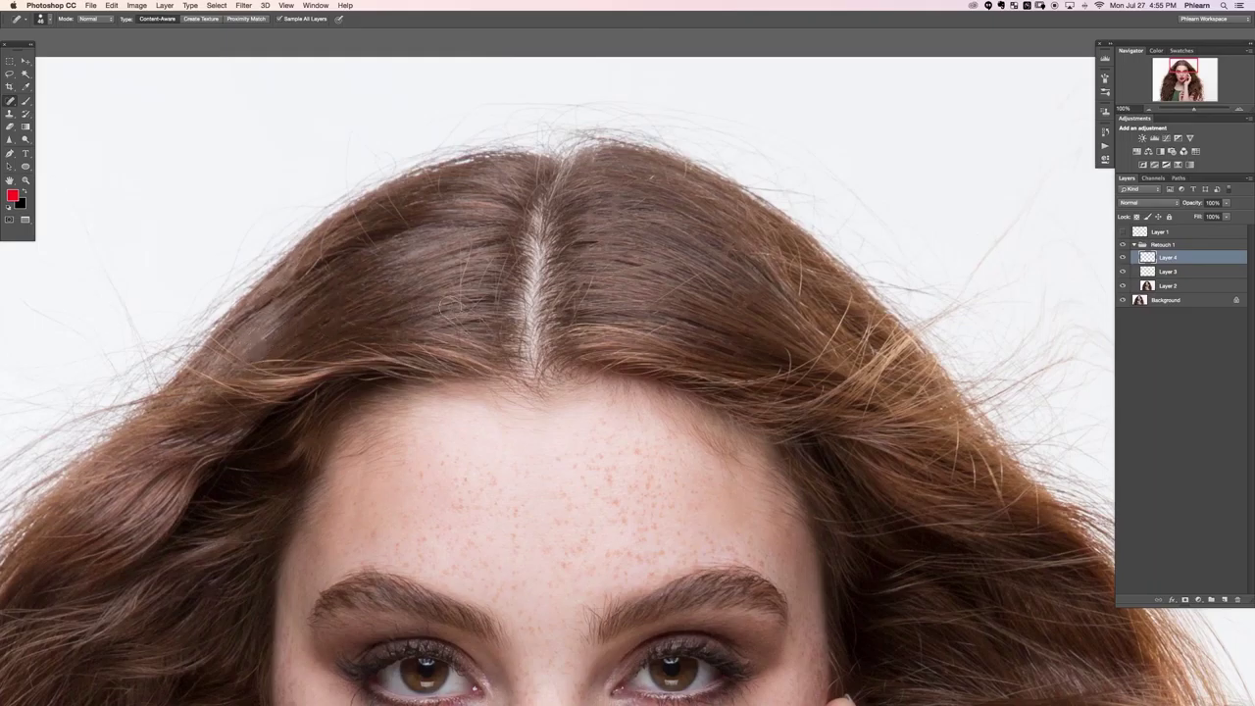
{"action": "left_click_drag", "start_coordinate": [471, 251], "coordinate": [461, 304]}
{"action": "left_click_drag", "start_coordinate": [382, 250], "coordinate": [352, 215]}
{"action": "left_click_drag", "start_coordinate": [653, 176], "coordinate": [647, 173]}
{"action": "left_click_drag", "start_coordinate": [325, 226], "coordinate": [322, 245]}
{"action": "left_click_drag", "start_coordinate": [697, 278], "coordinate": [667, 302]}
Heal the light flyaway strands along the outer image-right slope of the crown.
{"action": "scroll", "coordinate": [701, 286], "scroll_direction": "right", "scroll_amount": 5}
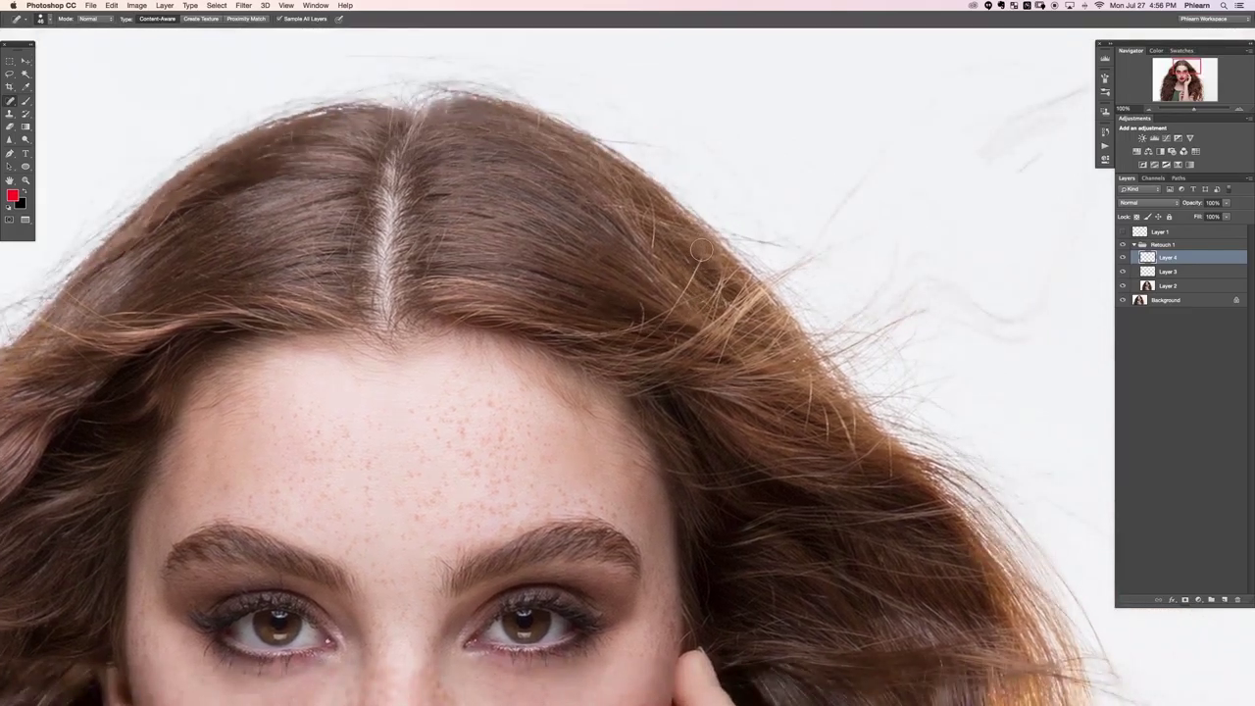
{"action": "left_click_drag", "start_coordinate": [701, 250], "coordinate": [638, 348]}
{"action": "left_click_drag", "start_coordinate": [642, 304], "coordinate": [629, 349]}
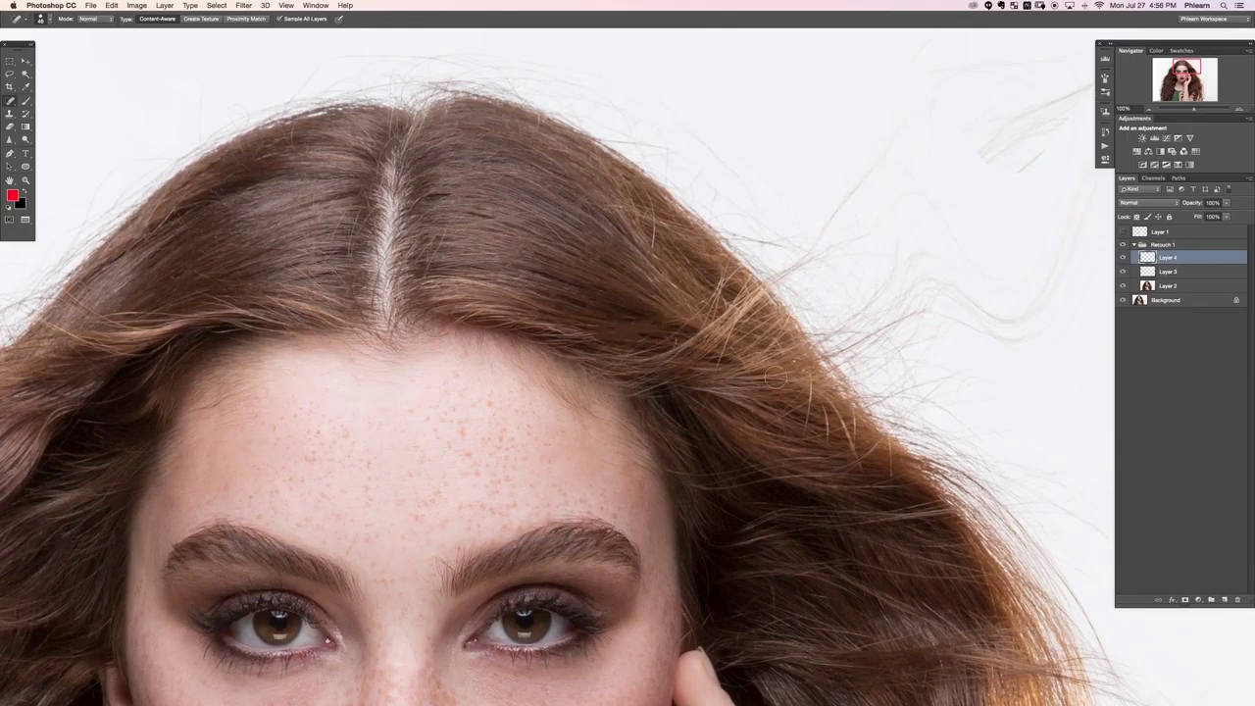
Heal the stray hairs beside the image-right temple and along the face edge just above the raised fingertips.
{"action": "scroll", "coordinate": [762, 466], "scroll_direction": "down", "scroll_amount": 3}
{"action": "scroll", "coordinate": [762, 466], "scroll_direction": "right", "scroll_amount": 2}
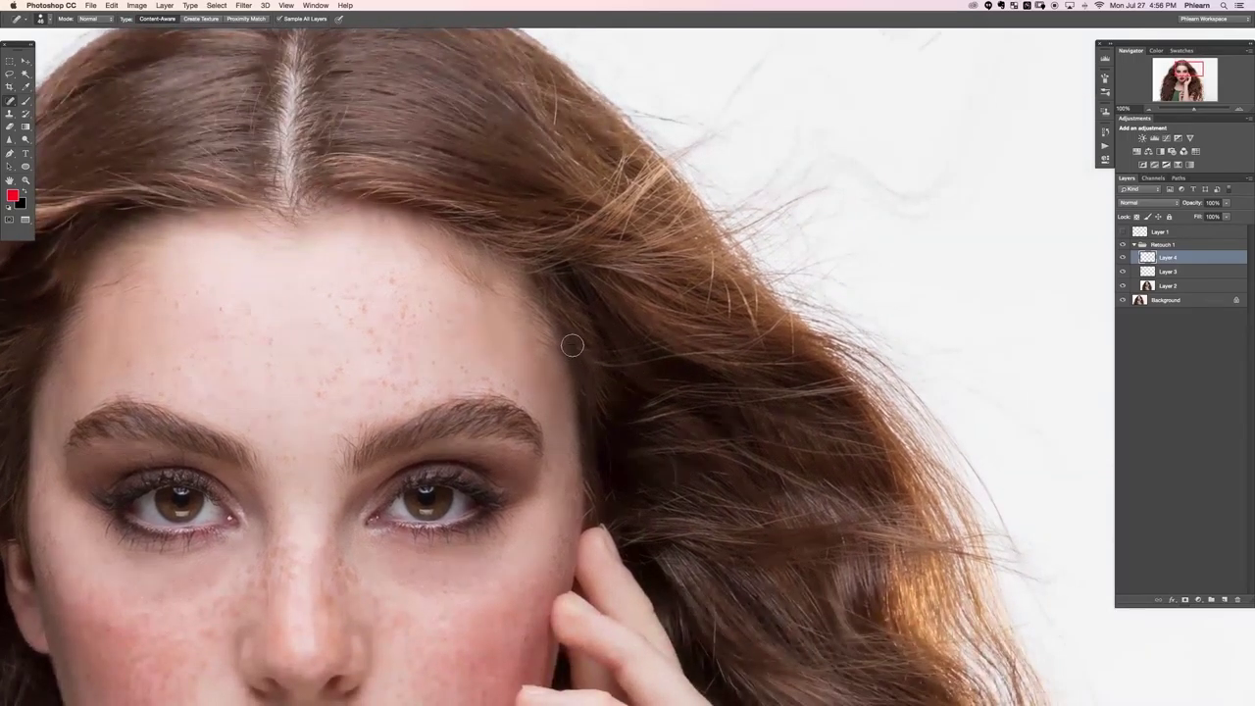
{"action": "left_click_drag", "start_coordinate": [572, 346], "coordinate": [650, 345]}
{"action": "mouse_move", "coordinate": [586, 362]}
{"action": "left_mouse_down"}
{"action": "mouse_move", "coordinate": [678, 357]}
{"action": "mouse_move", "coordinate": [590, 364]}
{"action": "left_mouse_up"}
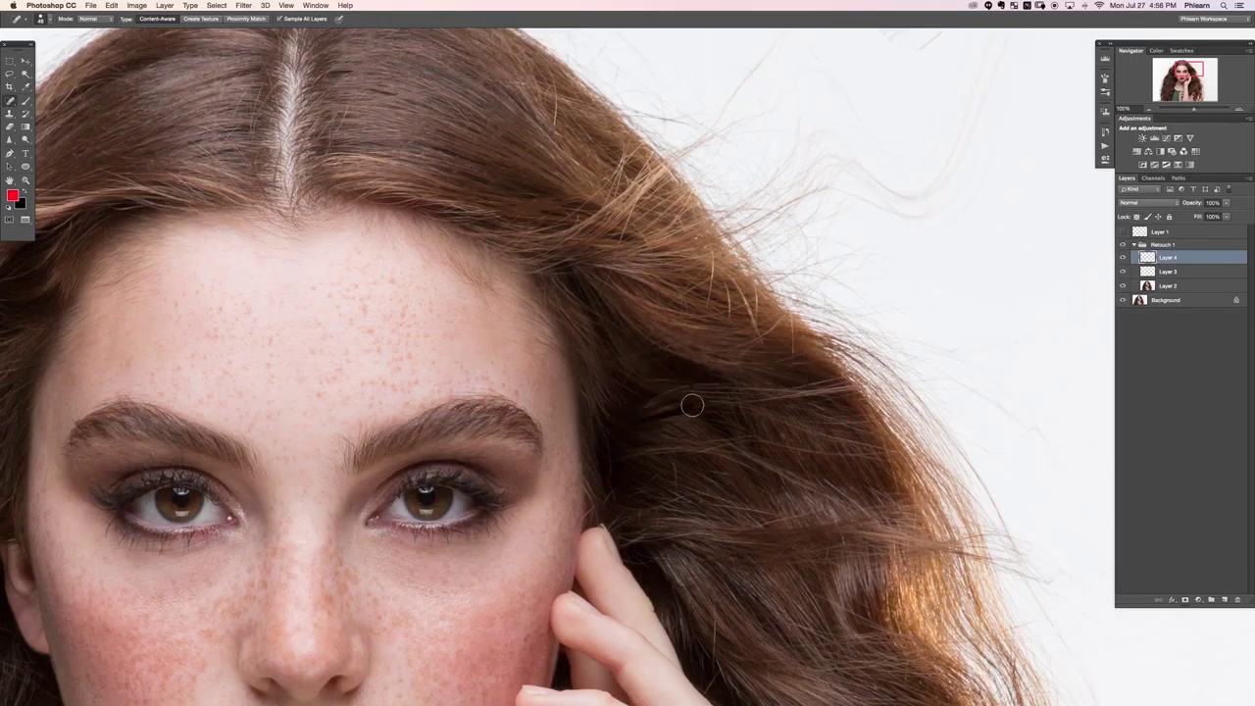
{"action": "scroll", "coordinate": [654, 383], "scroll_direction": "down", "scroll_amount": 5}
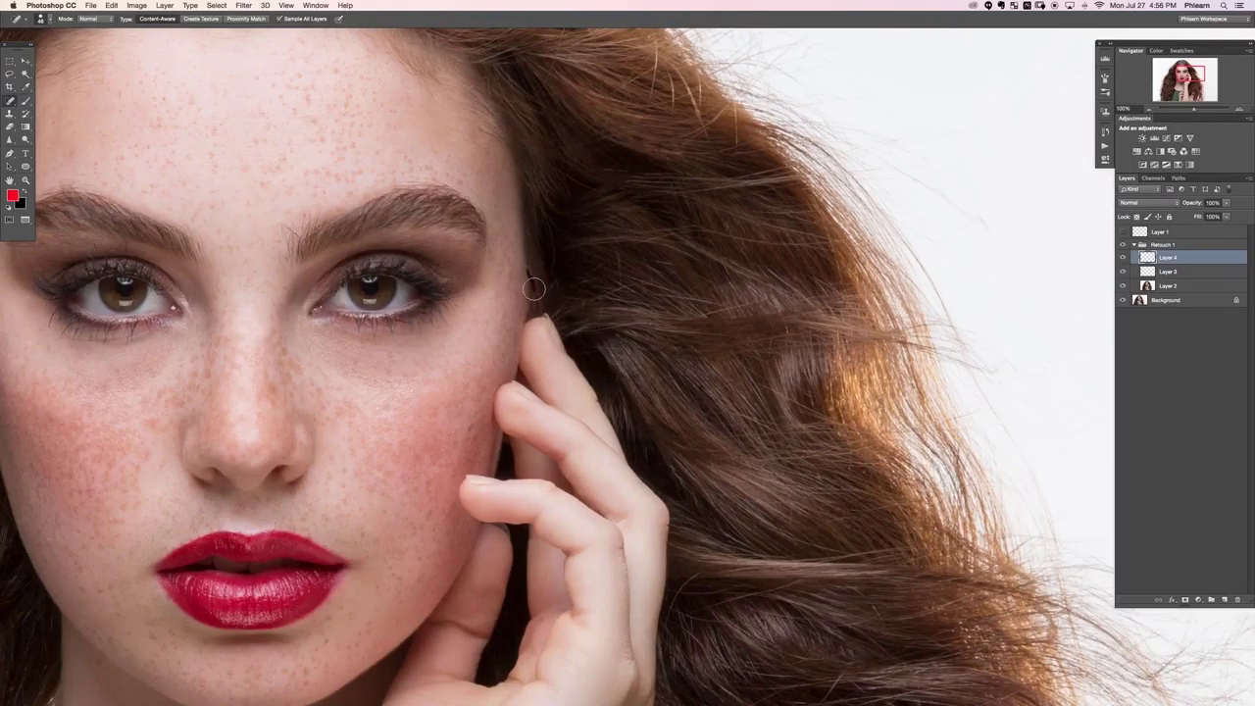
{"action": "left_click_drag", "start_coordinate": [532, 269], "coordinate": [532, 290]}
Heal the light speck and stray hairs in the image-right hair beside the raised hand.
{"action": "scroll", "coordinate": [675, 364], "scroll_direction": "down", "scroll_amount": 5}
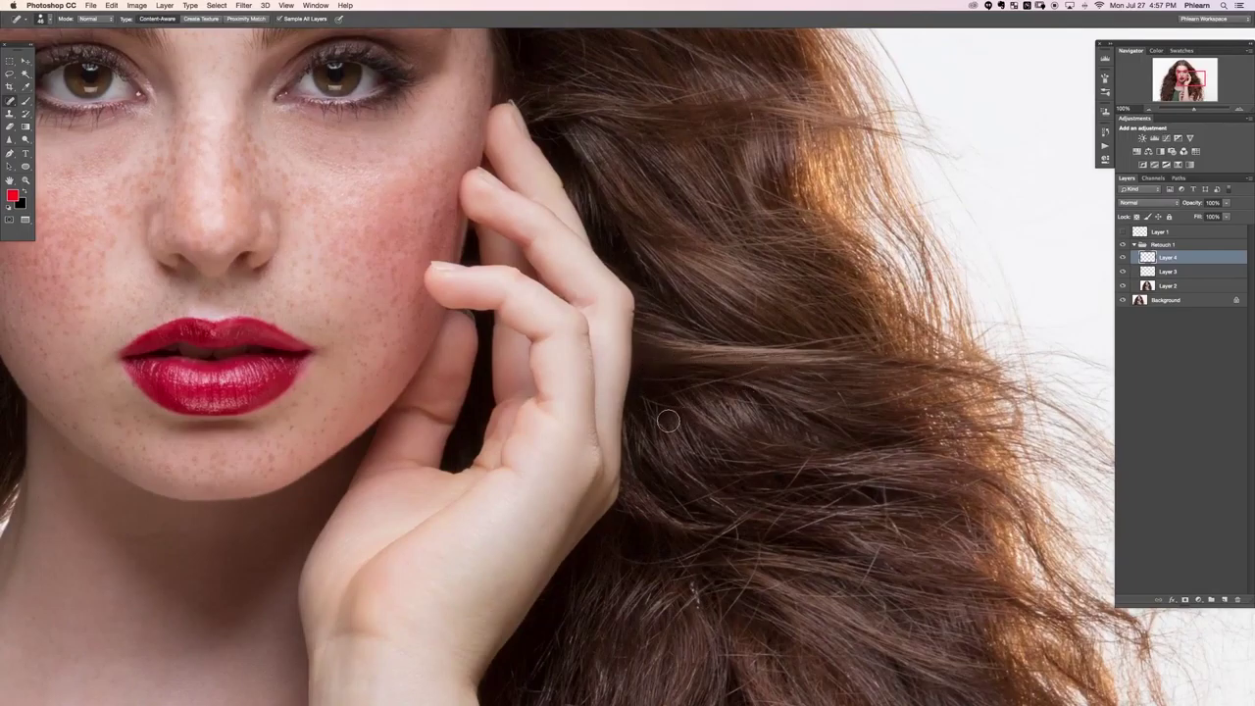
{"action": "left_click_drag", "start_coordinate": [694, 590], "coordinate": [691, 603]}
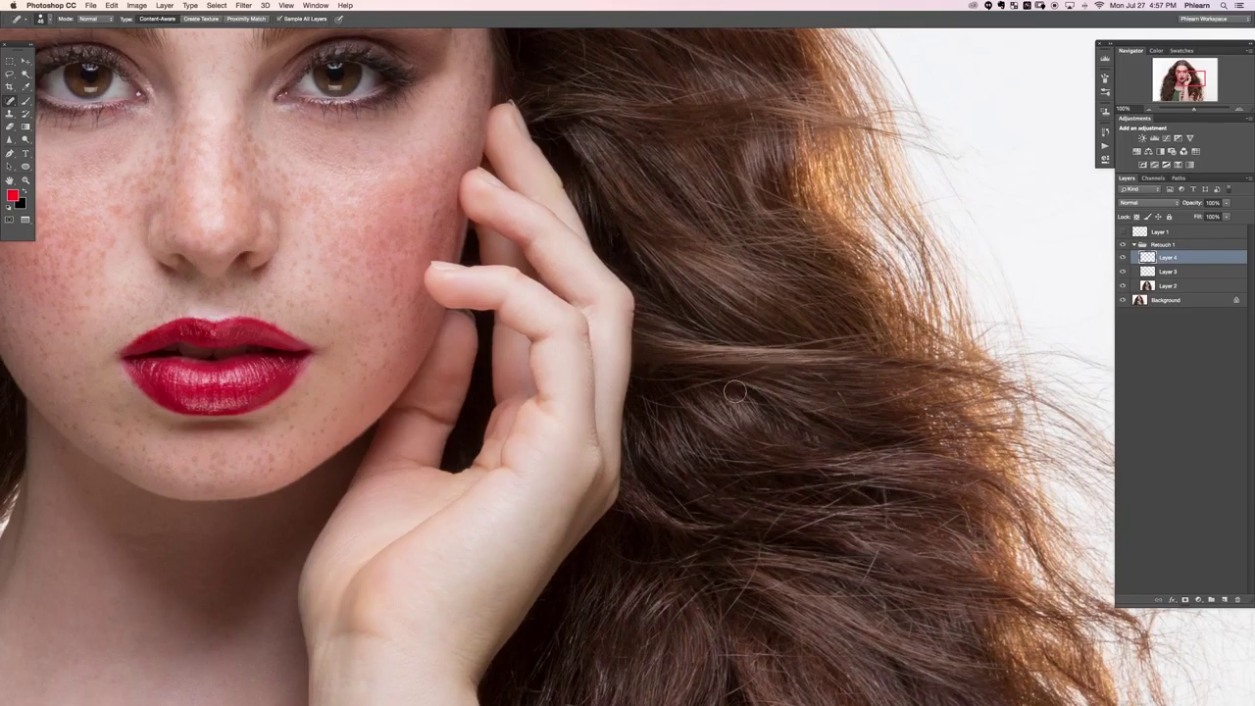
{"action": "left_click_drag", "start_coordinate": [798, 495], "coordinate": [798, 321]}
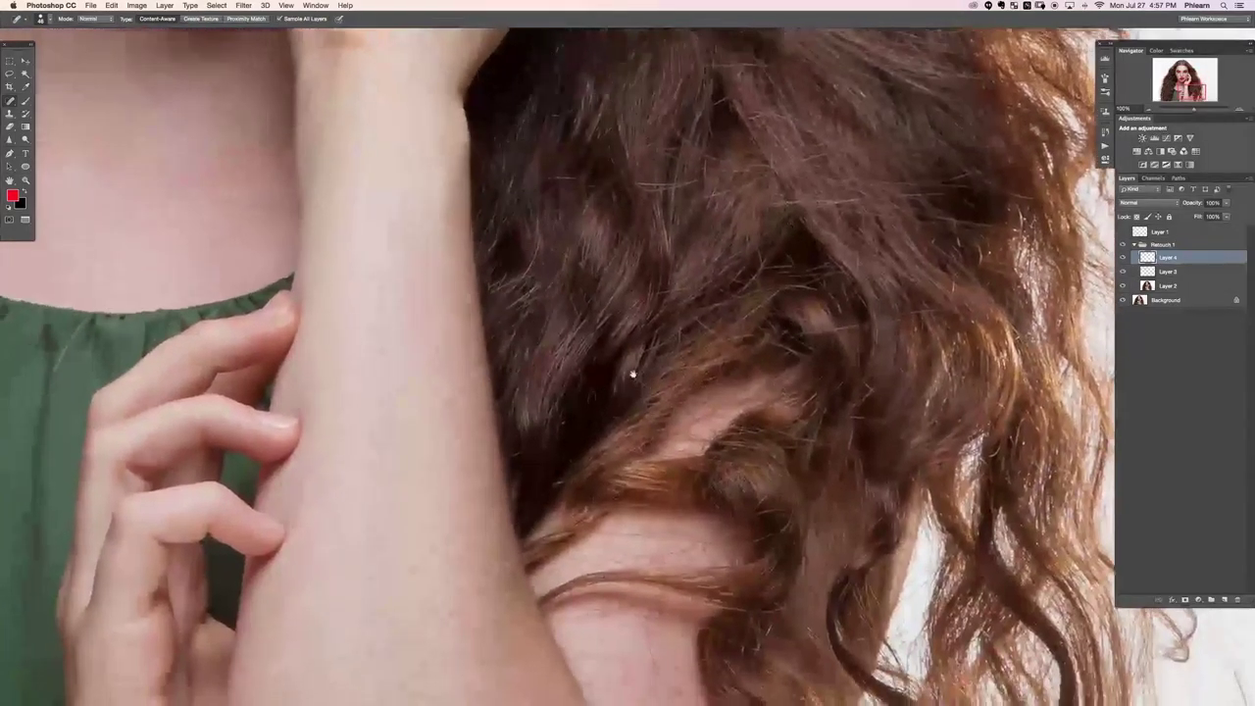
Examine the arm, shoulder hair, face and crown for remaining stray hairs, finishing with an overall view of the head.
{"action": "left_click_drag", "start_coordinate": [634, 367], "coordinate": [739, 546]}
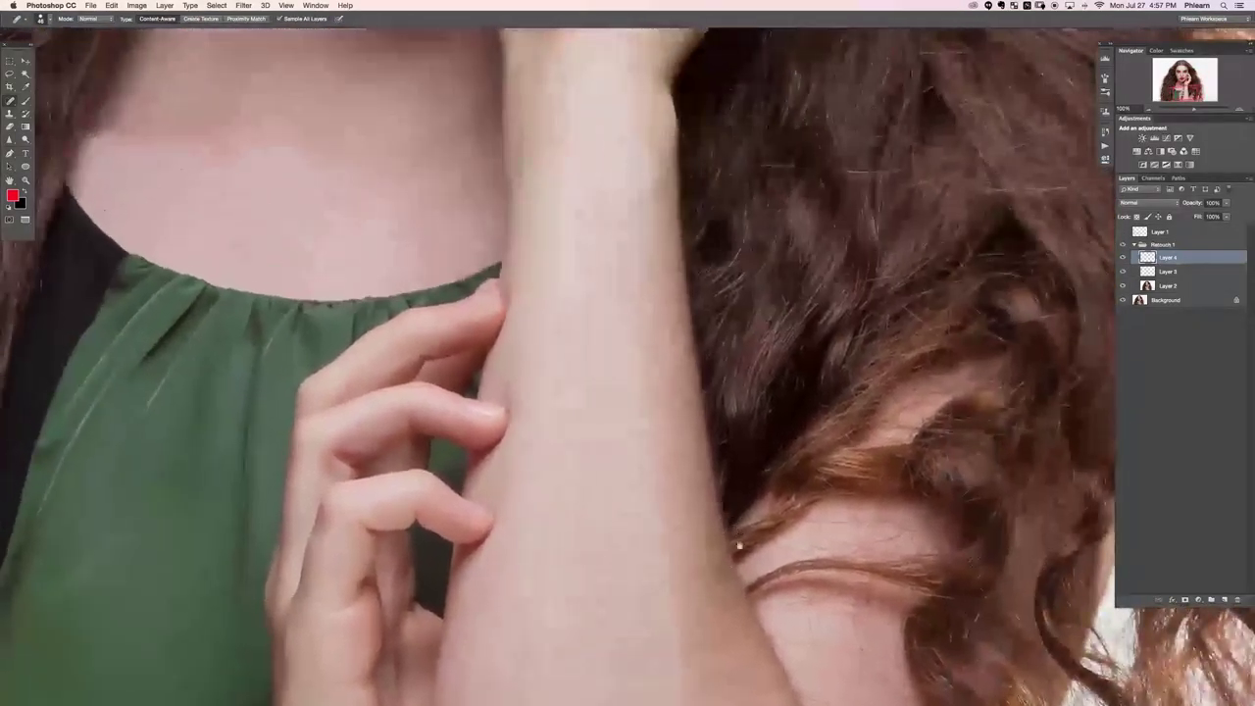
{"action": "mouse_move", "coordinate": [655, 612]}
{"action": "left_mouse_down"}
{"action": "mouse_move", "coordinate": [669, 596]}
{"action": "mouse_move", "coordinate": [653, 592]}
{"action": "left_mouse_up"}
{"action": "left_click_drag", "start_coordinate": [593, 216], "coordinate": [650, 518]}
{"action": "mouse_move", "coordinate": [649, 163]}
{"action": "left_mouse_down"}
{"action": "mouse_move", "coordinate": [639, 438]}
{"action": "mouse_move", "coordinate": [796, 502]}
{"action": "left_mouse_up"}
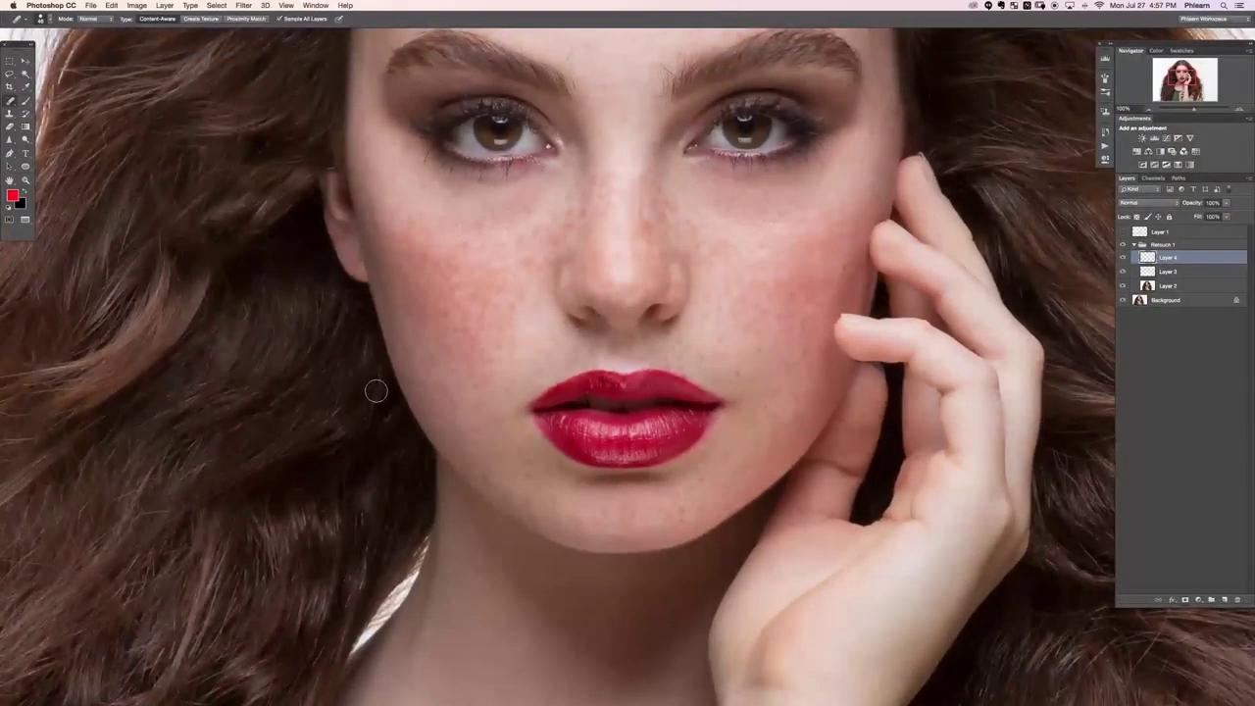
{"action": "key", "text": "super+minus"}
{"action": "key", "text": "super+minus"}
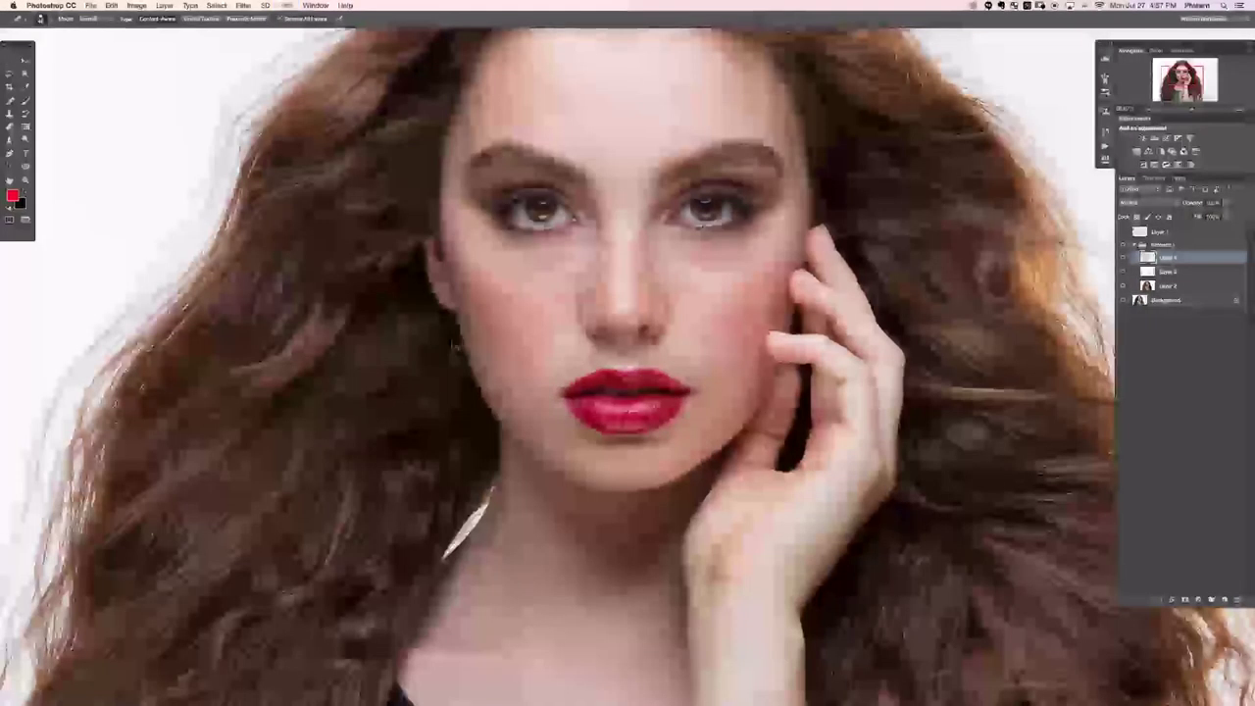
{"action": "scroll", "coordinate": [785, 366], "scroll_direction": "up", "scroll_amount": 2}
{"action": "scroll", "coordinate": [784, 366], "scroll_direction": "right", "scroll_amount": 2}
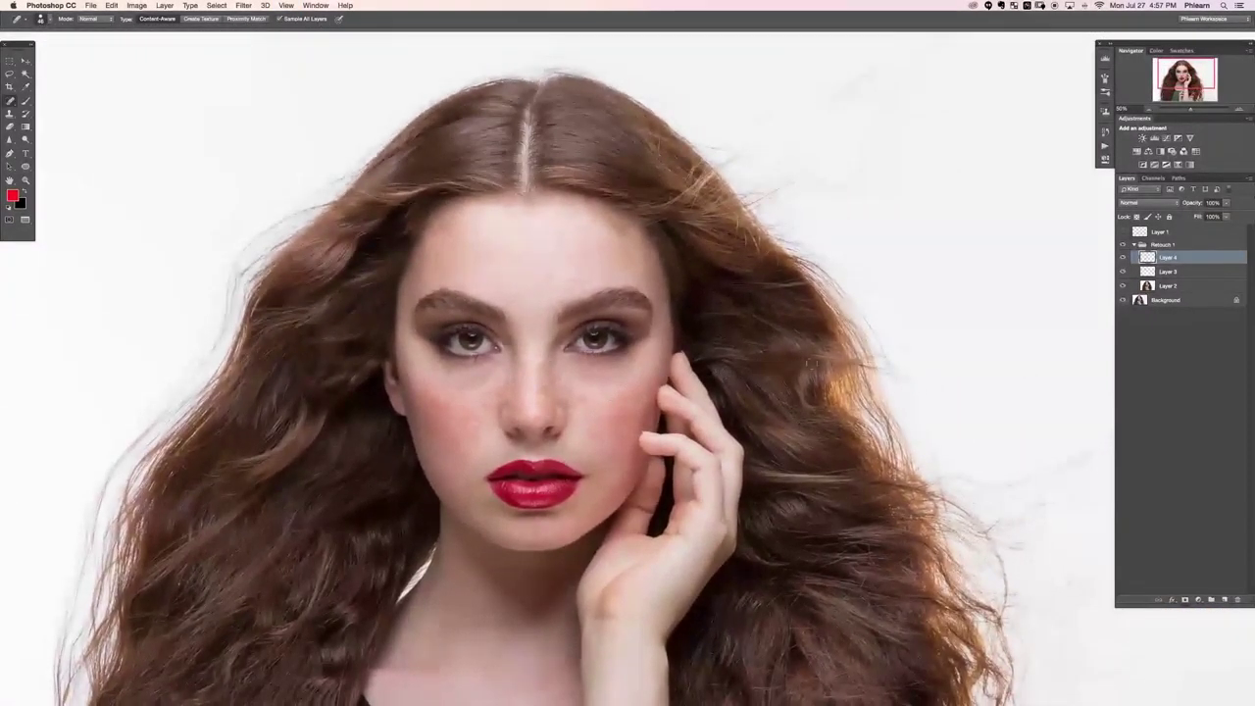
Compare the portrait with and without the stray-hair healing on Layer 4, leaving the layer visible.
{"action": "key", "text": "super+comma"}
{"action": "key", "text": "super+comma"}
{"action": "key", "text": "super+comma"}
{"action": "key", "text": "super+comma"}
{"action": "key", "text": "super+comma"}
{"action": "key", "text": "super+comma"}
{"action": "key", "text": "super+comma"}
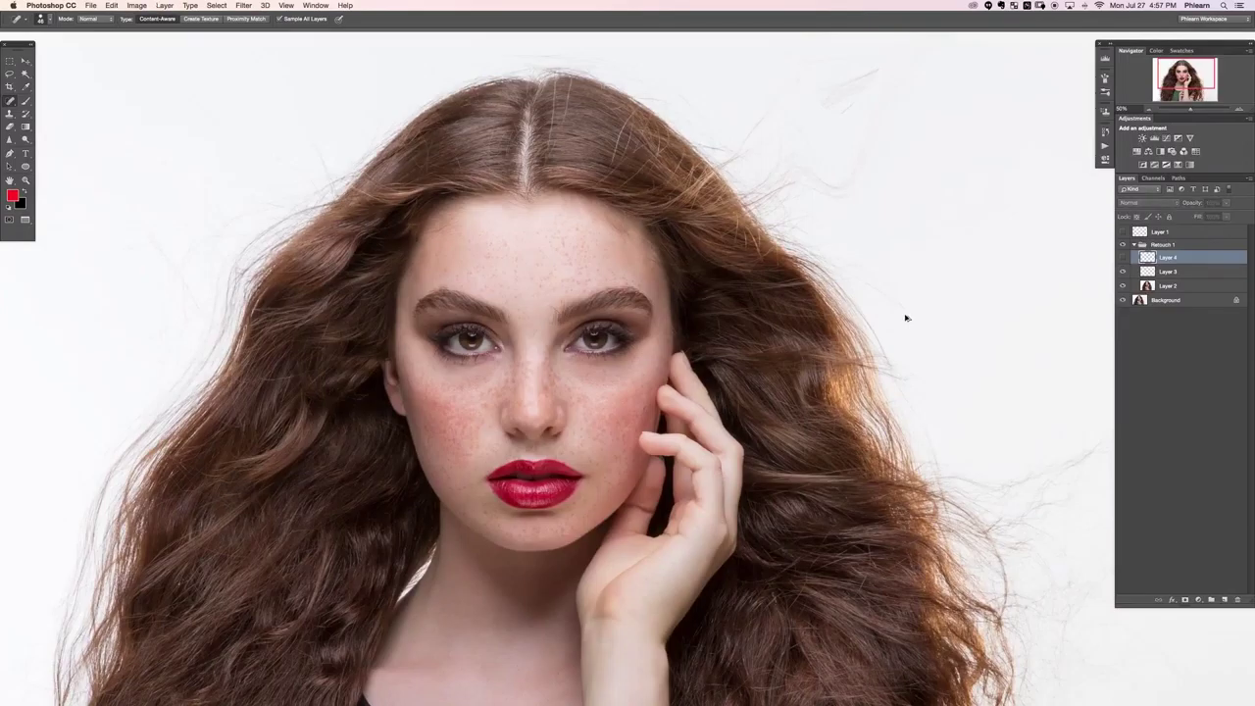
{"action": "key", "text": "super+comma"}
{"action": "key", "text": "super+comma"}
{"action": "key", "text": "super+comma"}
{"action": "key", "text": "super+comma"}
{"action": "key", "text": "super+comma"}
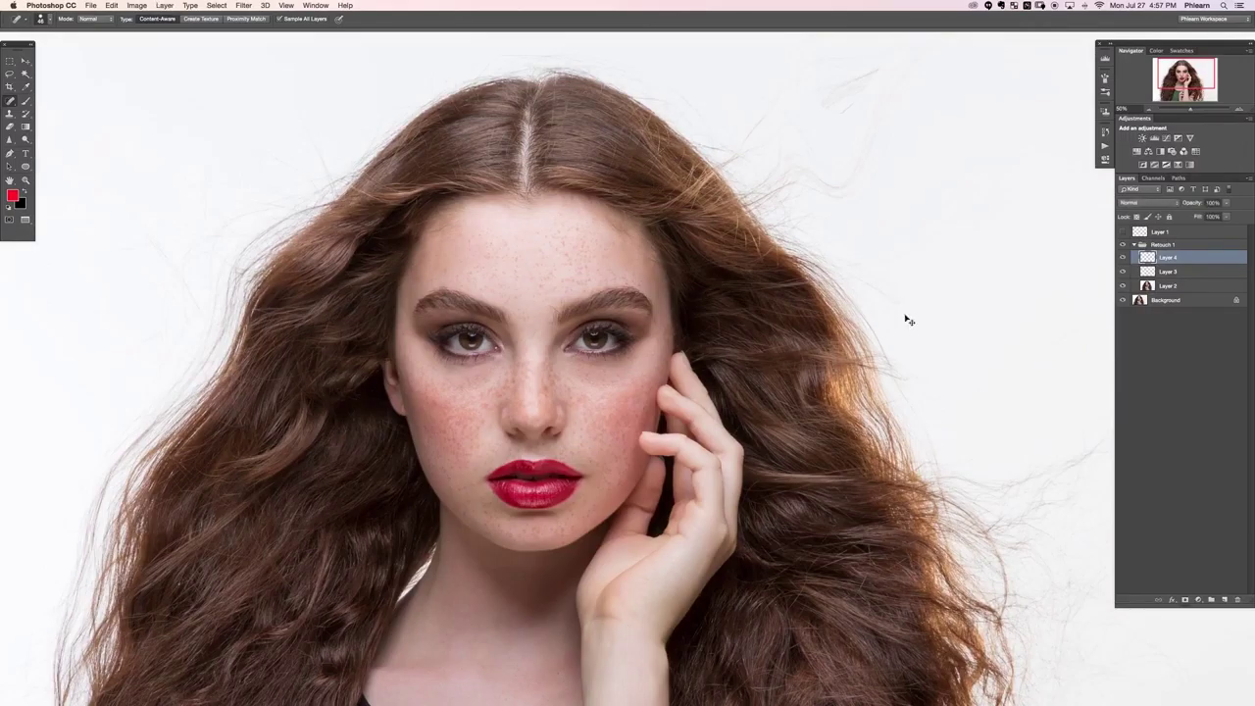
Select the Retouch 1 group and collapse it with the whole portrait in view.
{"action": "key", "text": "super+minus"}
{"action": "left_click_drag", "start_coordinate": [666, 366], "coordinate": [641, 359]}
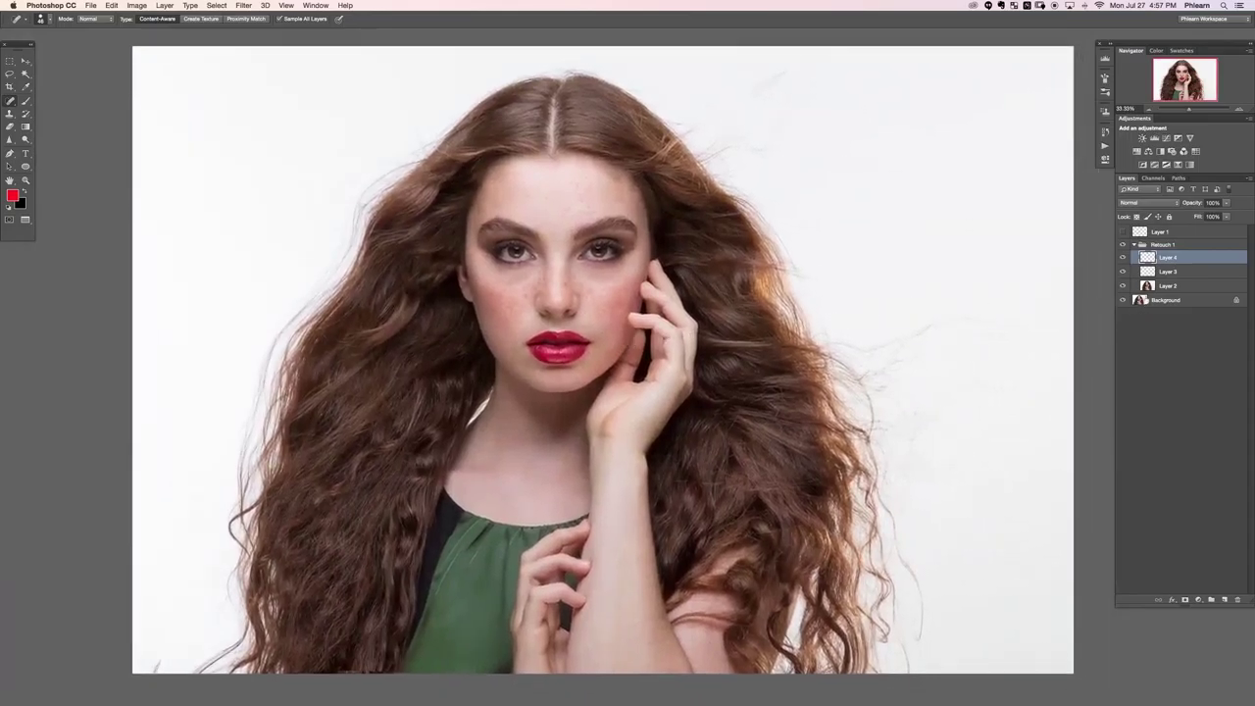
{"action": "left_click", "coordinate": [1163, 245]}
{"action": "left_click", "coordinate": [1134, 244]}
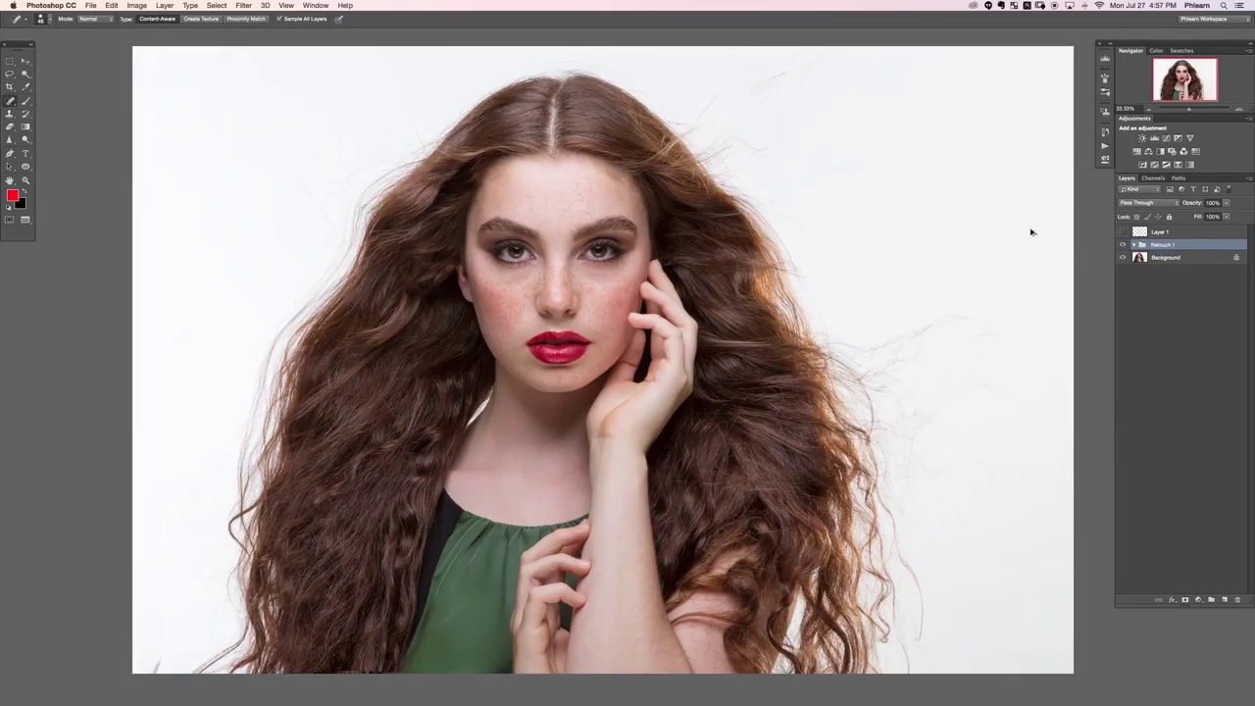
Compare the original portrait with the full retouch by toggling the Retouch 1 group's visibility, leaving the group visible.
{"action": "key", "text": "super+comma"}
{"action": "key", "text": "super+comma"}
{"action": "key", "text": "super+comma"}
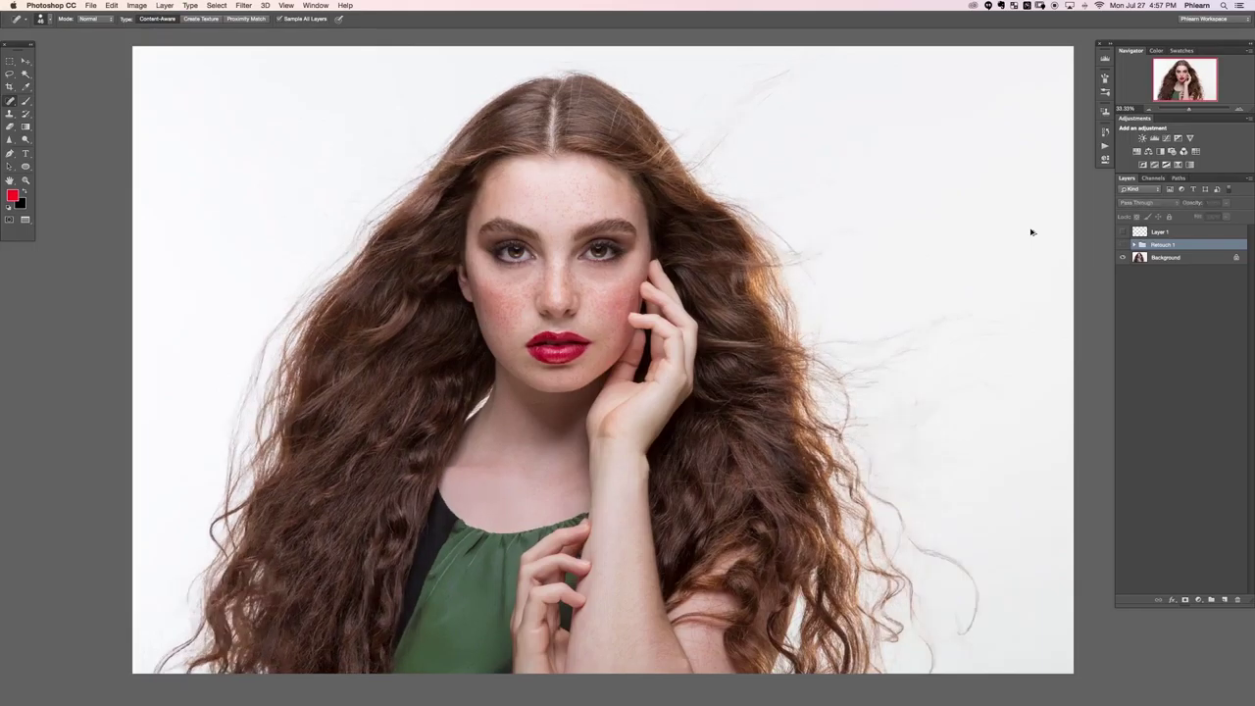
{"action": "key", "text": "super+comma"}
{"action": "key", "text": "super+comma"}
{"action": "key", "text": "super+comma"}
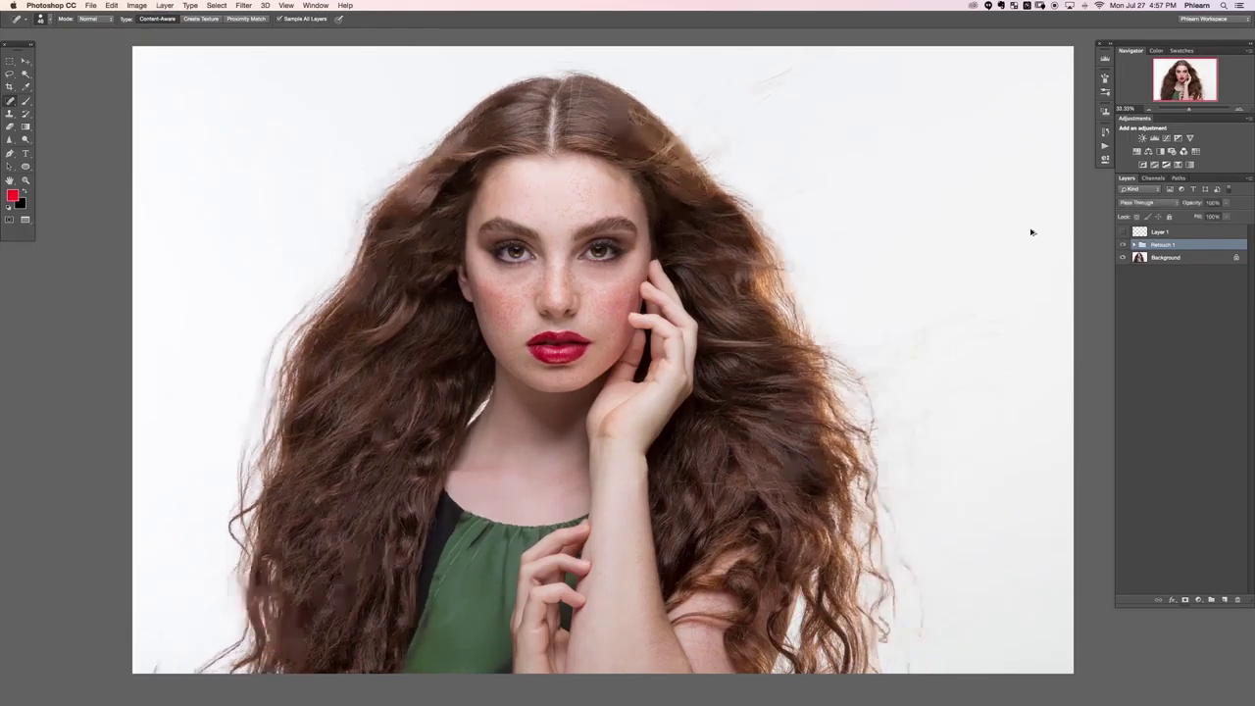
{"action": "key", "text": "super+comma"}
{"action": "key", "text": "super+comma"}
{"action": "key", "text": "super+comma"}
{"action": "key", "text": "super+comma"}
{"action": "key", "text": "super+equal"}
{"action": "key", "text": "super+equal"}
{"action": "scroll", "coordinate": [525, 360], "scroll_direction": "up", "scroll_amount": 5}
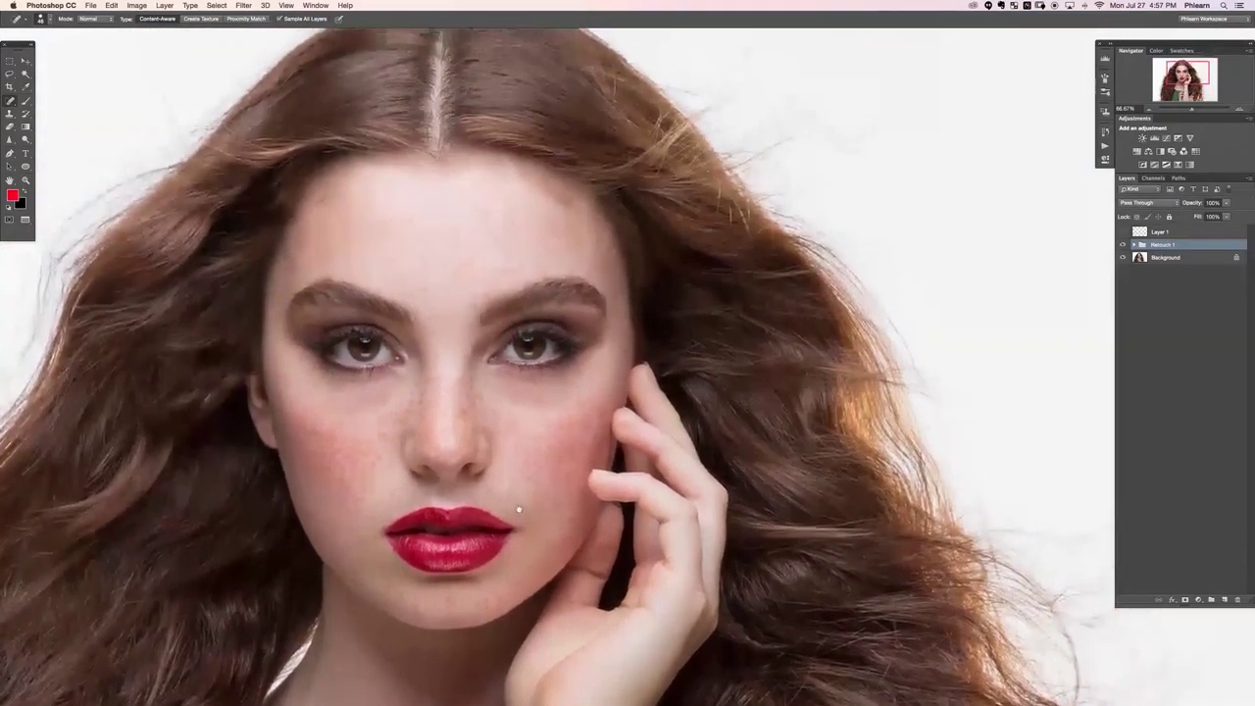